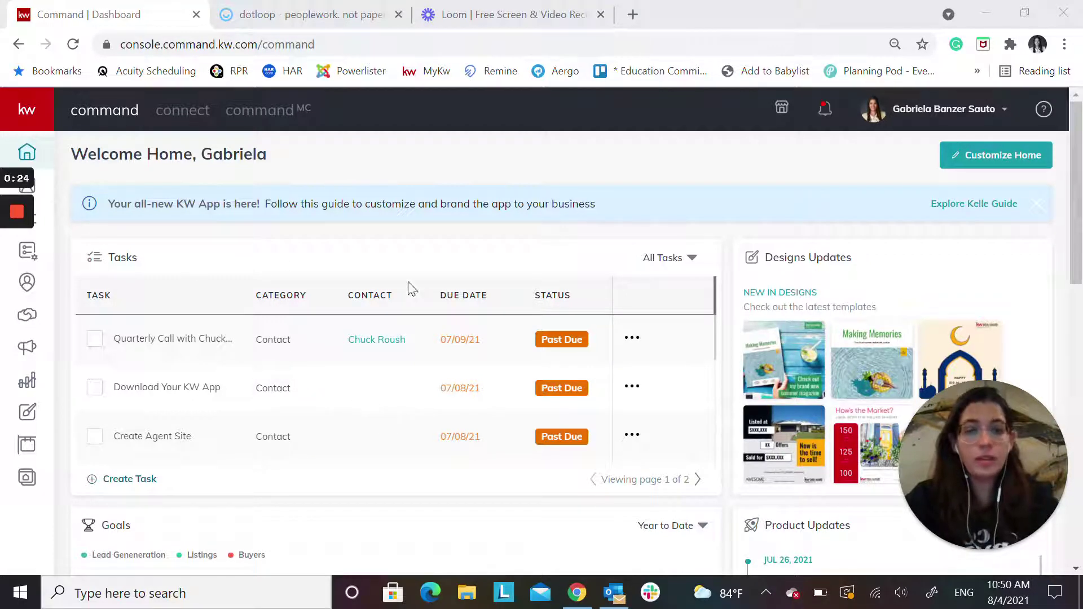
# Open KW Command's Settings page from the profile name menu
pyautogui.moveTo(173, 339)
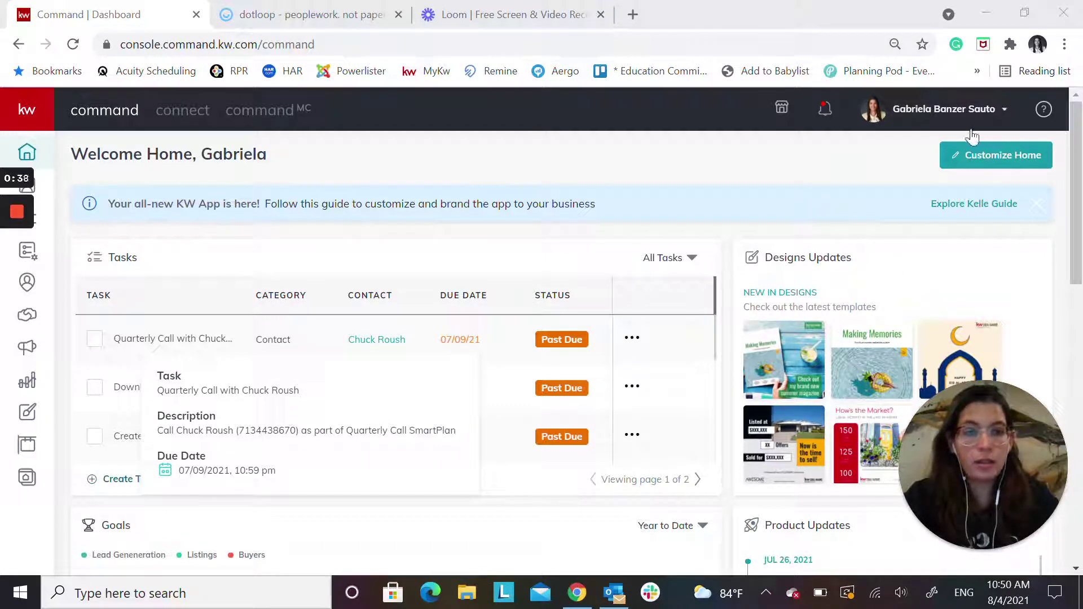
pyautogui.click(933, 108)
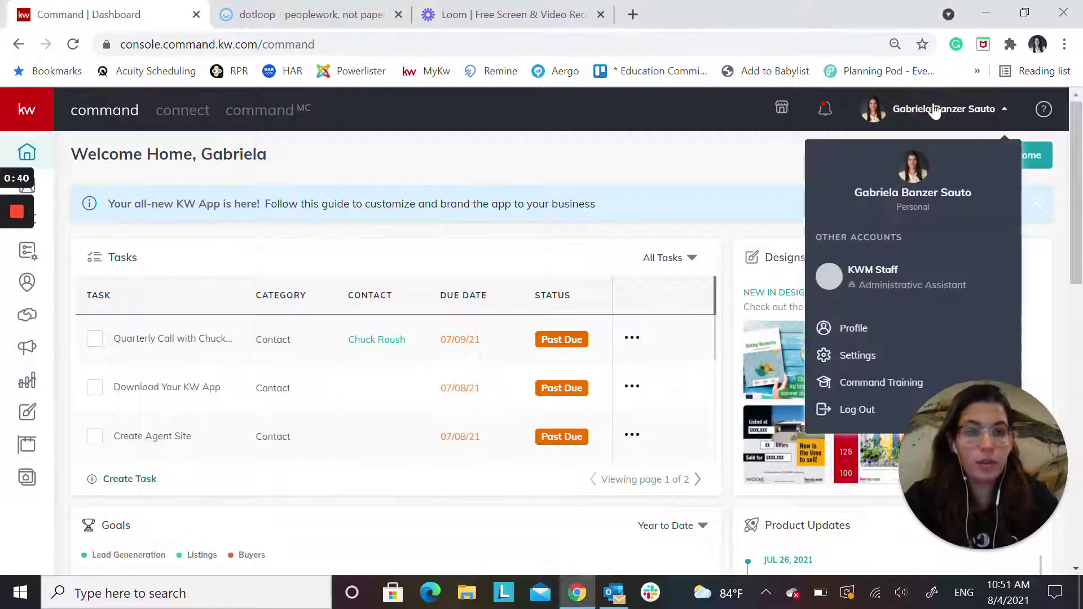
pyautogui.click(857, 356)
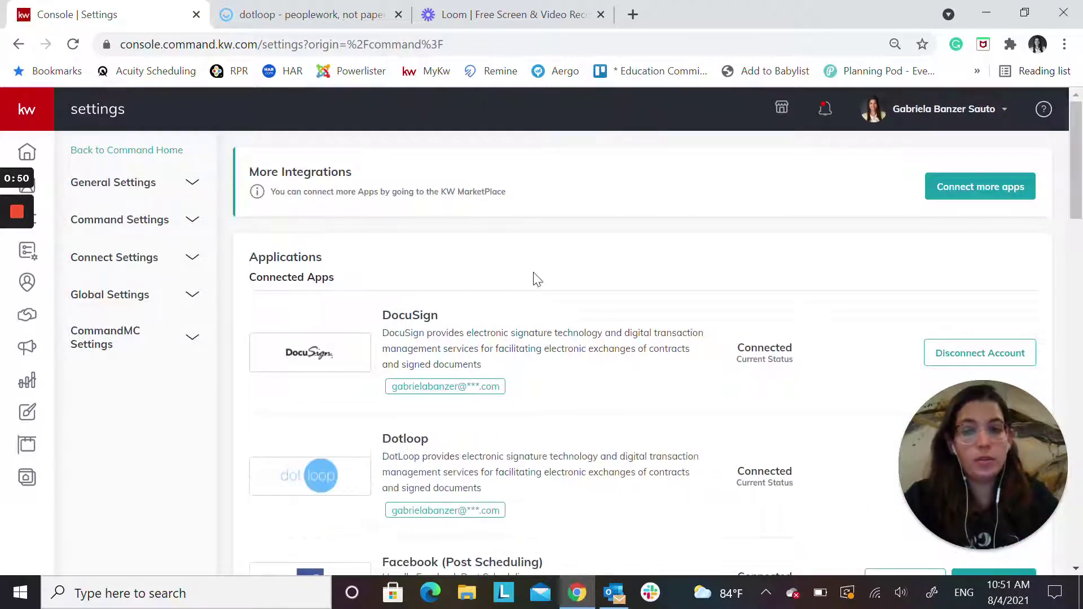
# Scroll through Connected Apps to confirm DocuSign and Dotloop show Connected
pyautogui.scroll(-3, 519, 261)
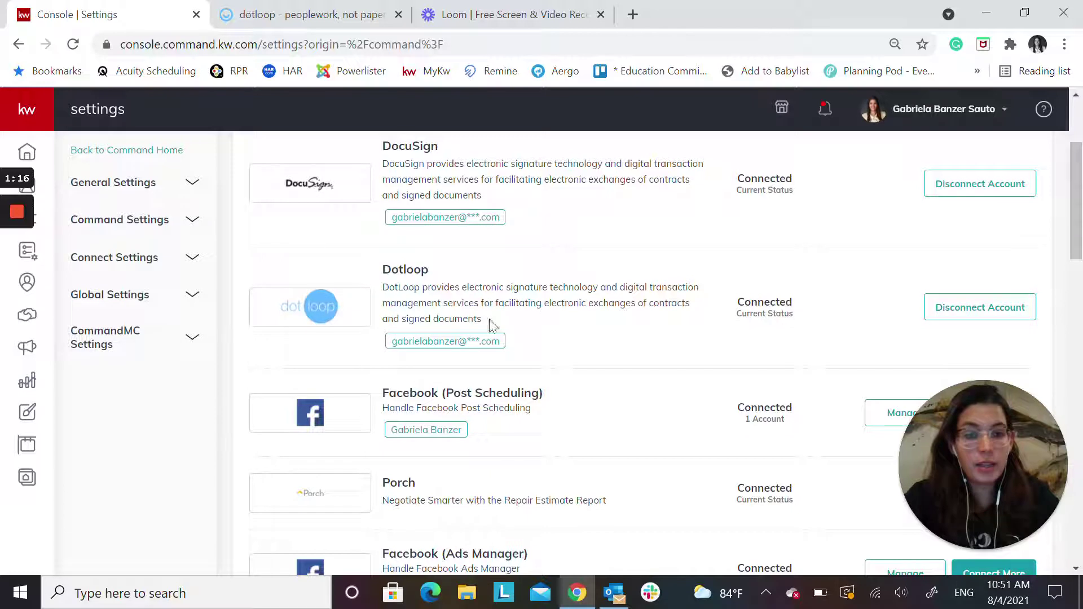
pyautogui.scroll(3, 512, 323)
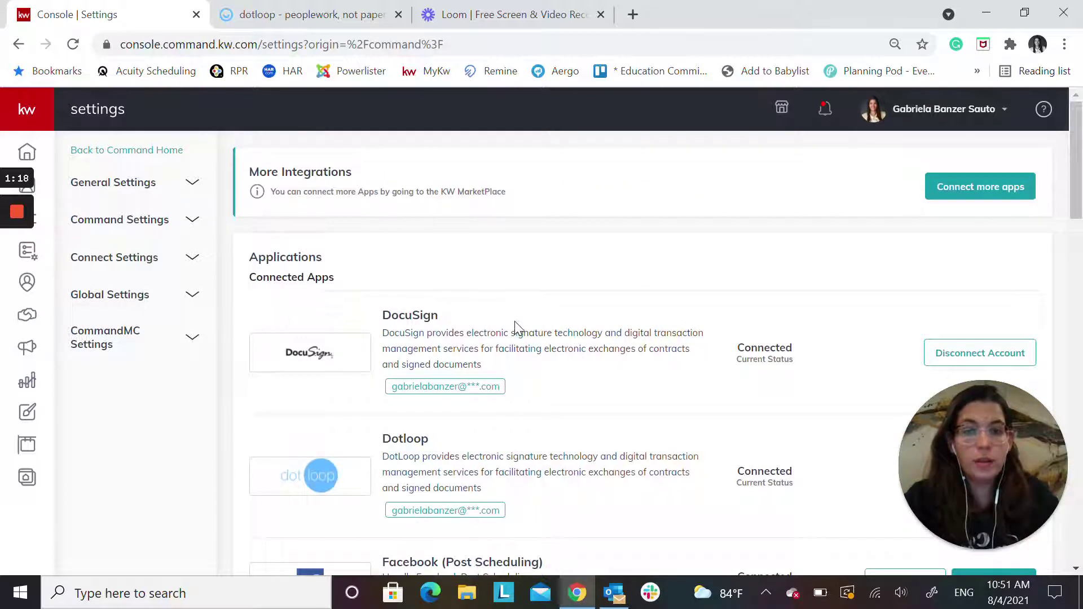
# Search KW Marketplace for dotloop via Connect more apps
pyautogui.click(1001, 192)
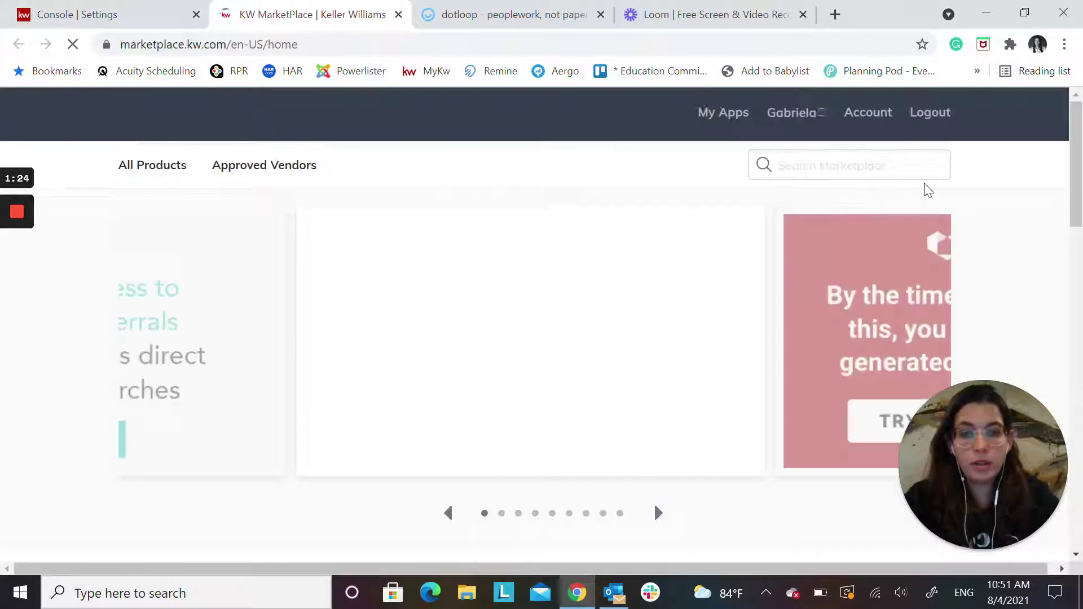
pyautogui.click(794, 167)
pyautogui.write('do')
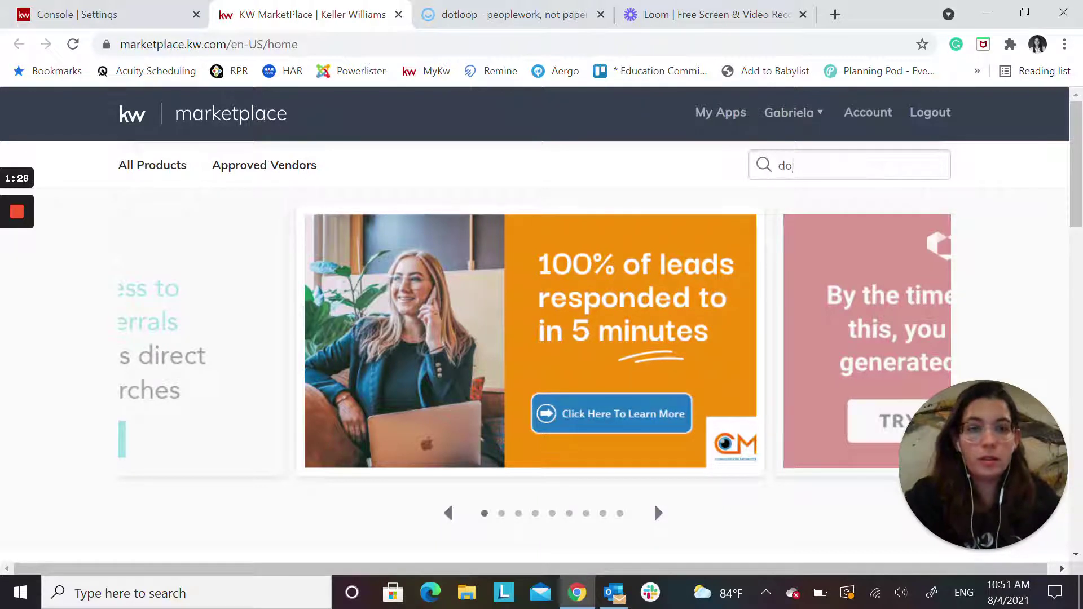
pyautogui.write('tloop')
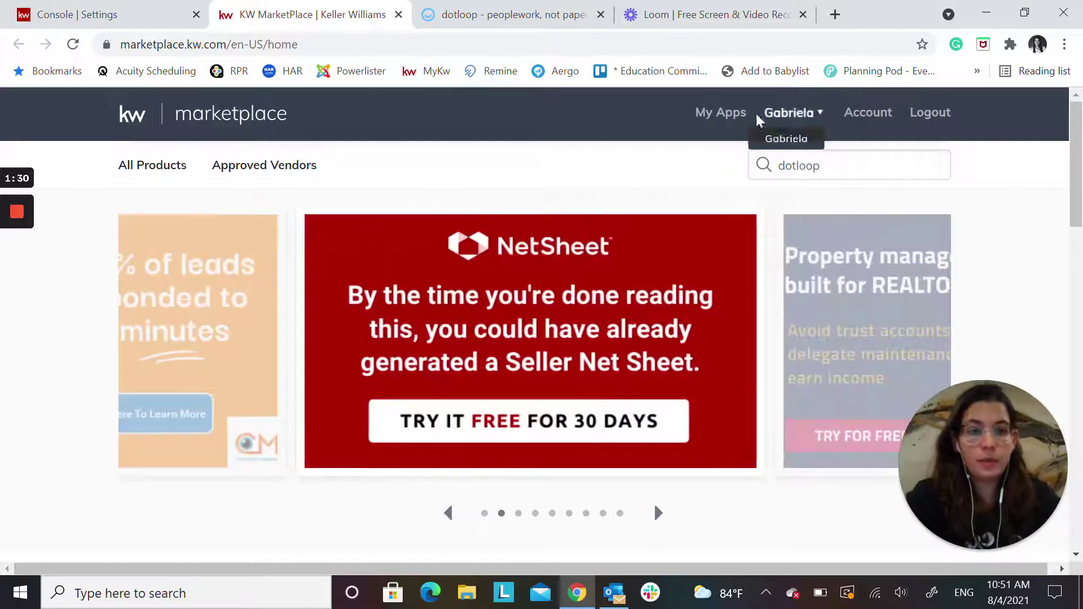
pyautogui.press('Return')
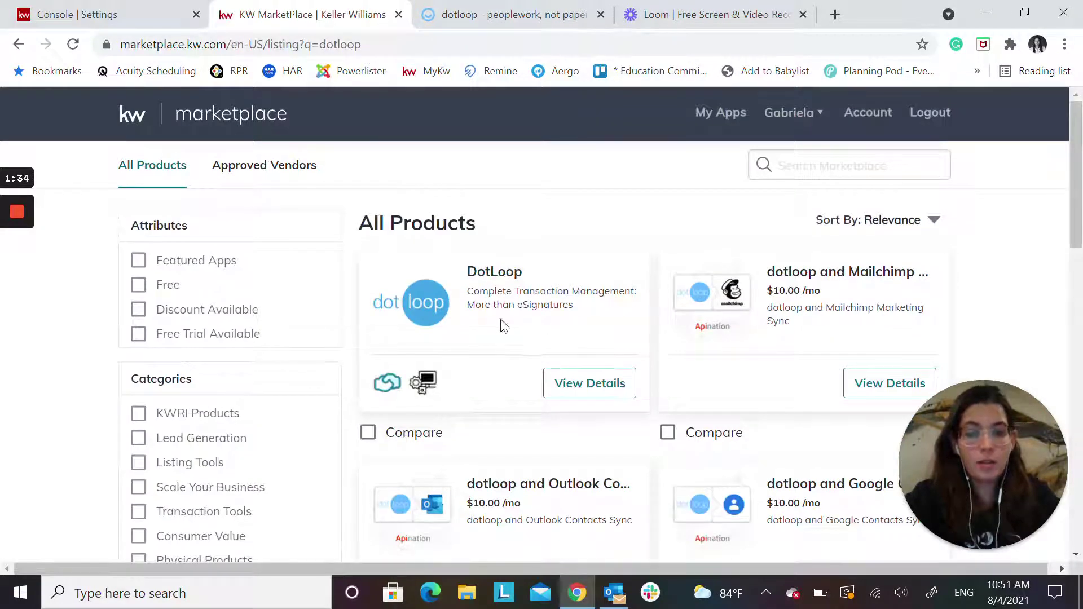
# Open the DotLoop app and its Manage App page, then return to Settings
pyautogui.click(496, 271)
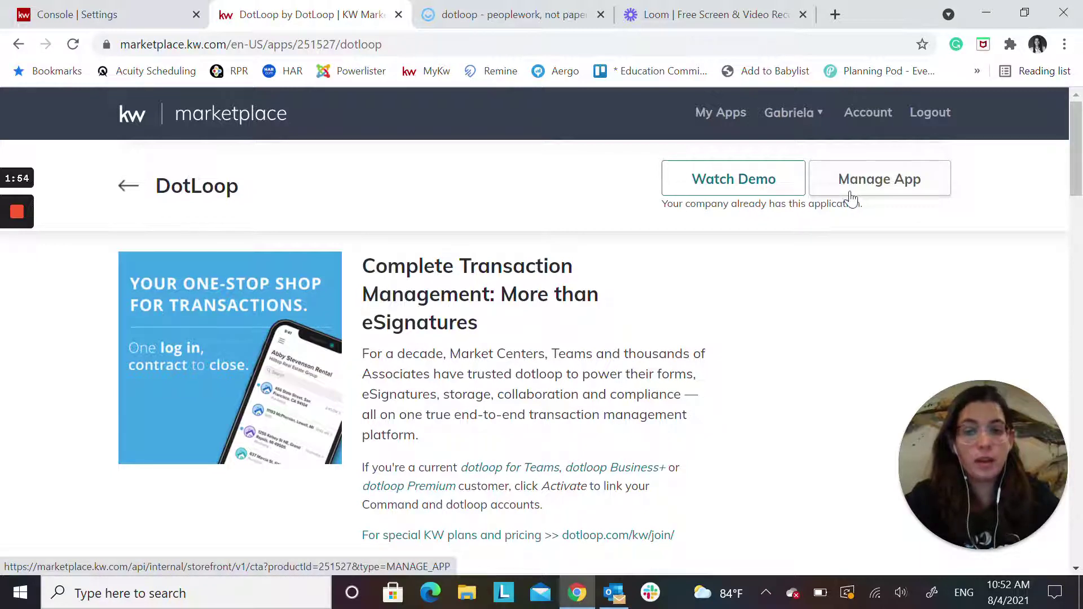
pyautogui.click(833, 199)
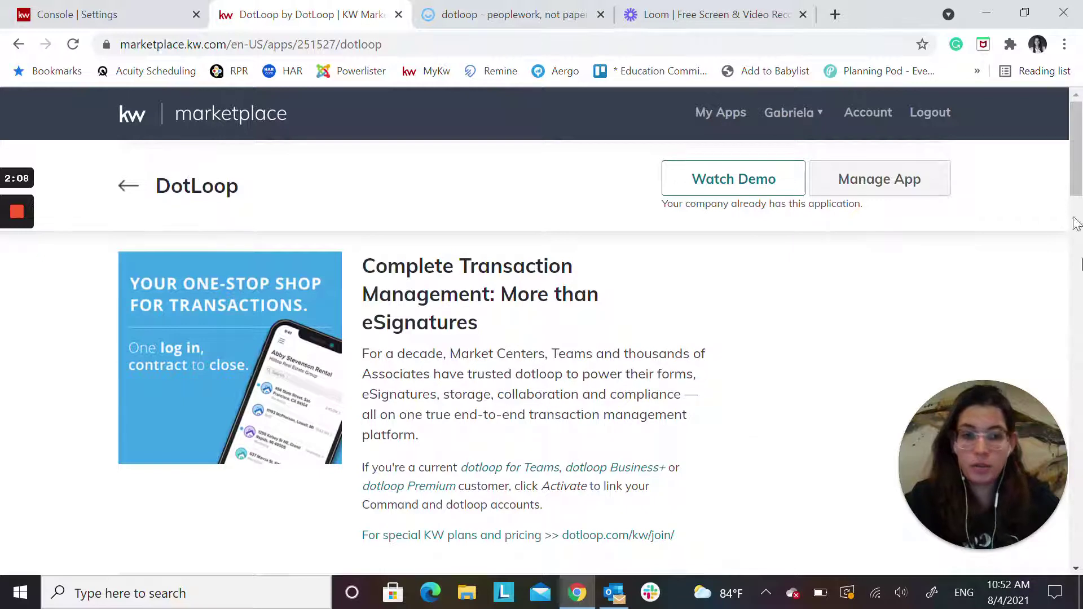
pyautogui.click(49, 10)
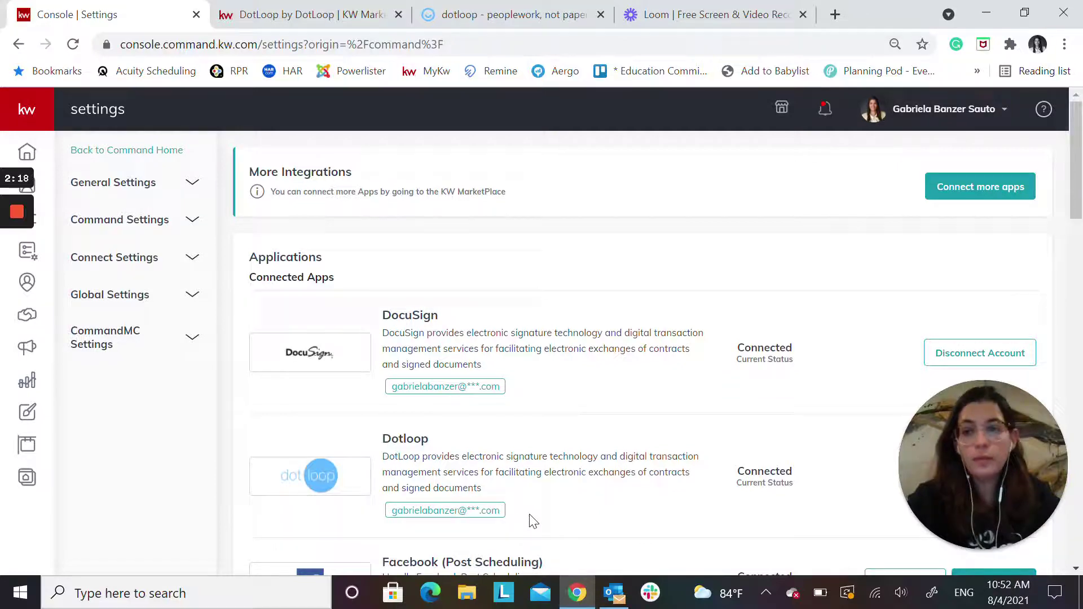
# Open the Contacts list from the left sidebar
pyautogui.click(44, 186)
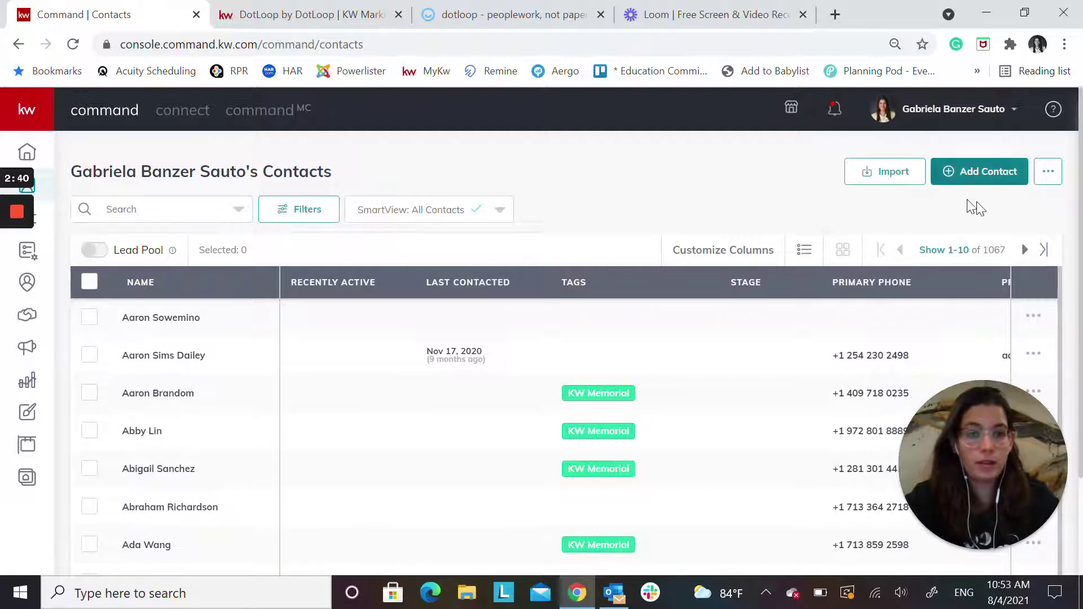
pyautogui.click(977, 176)
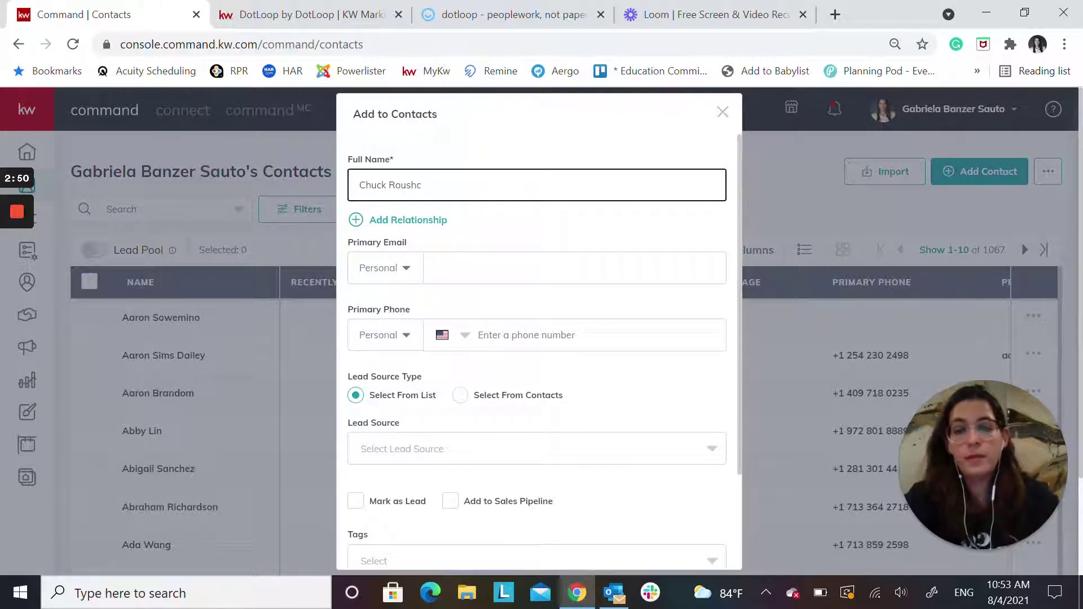
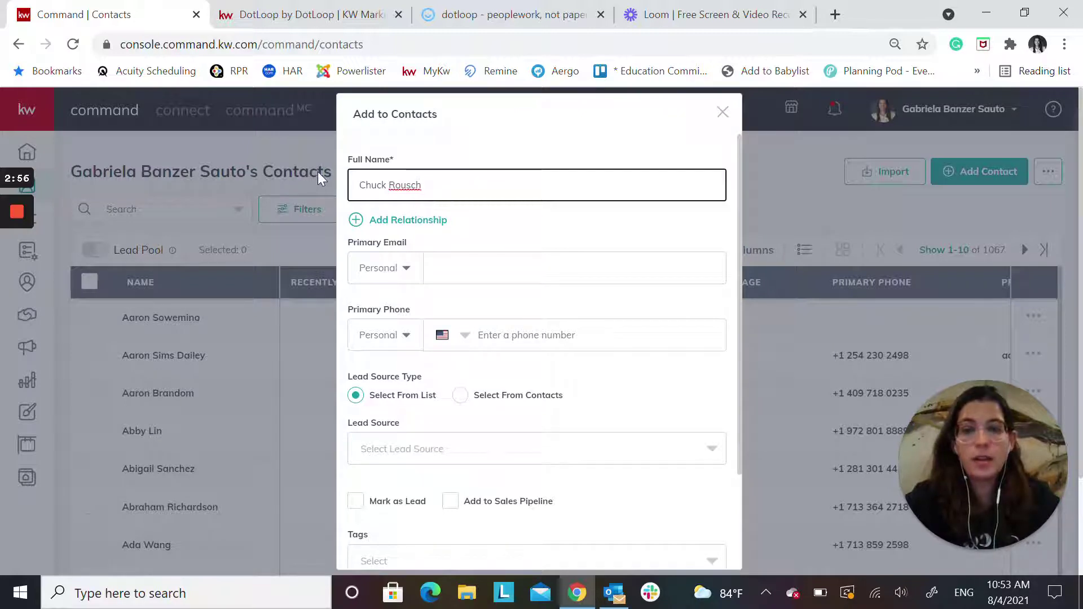
pyautogui.scroll(-3, 523, 194)
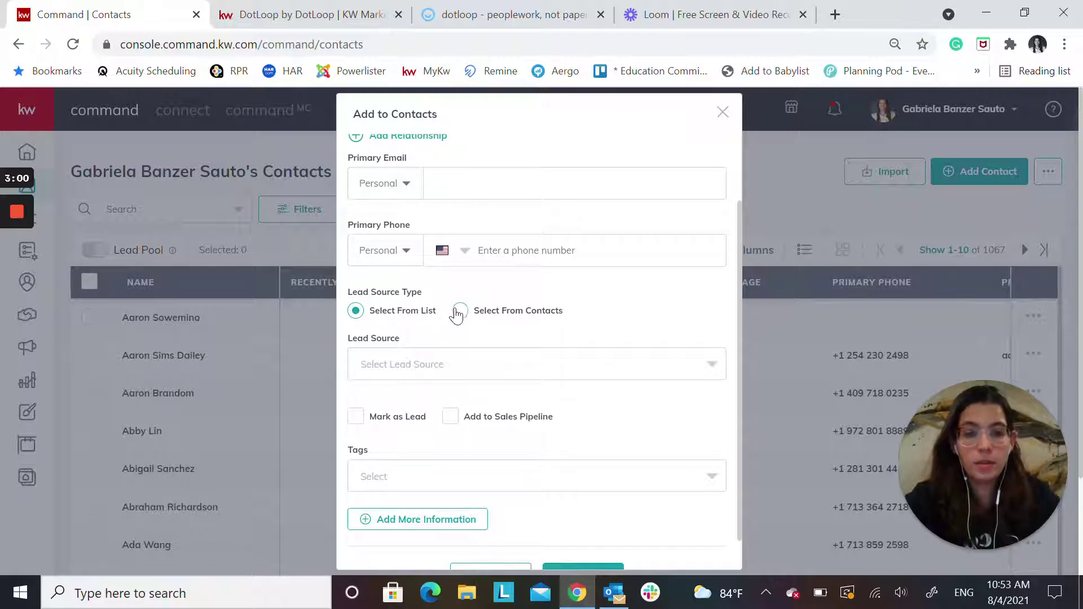
pyautogui.click(501, 189)
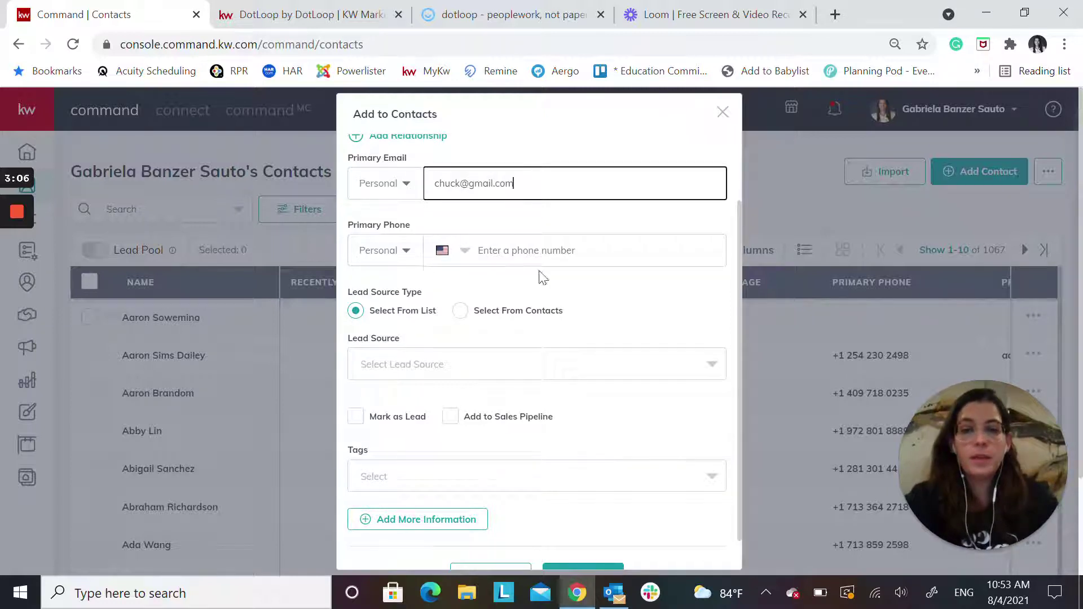
pyautogui.scroll(-1, 544, 276)
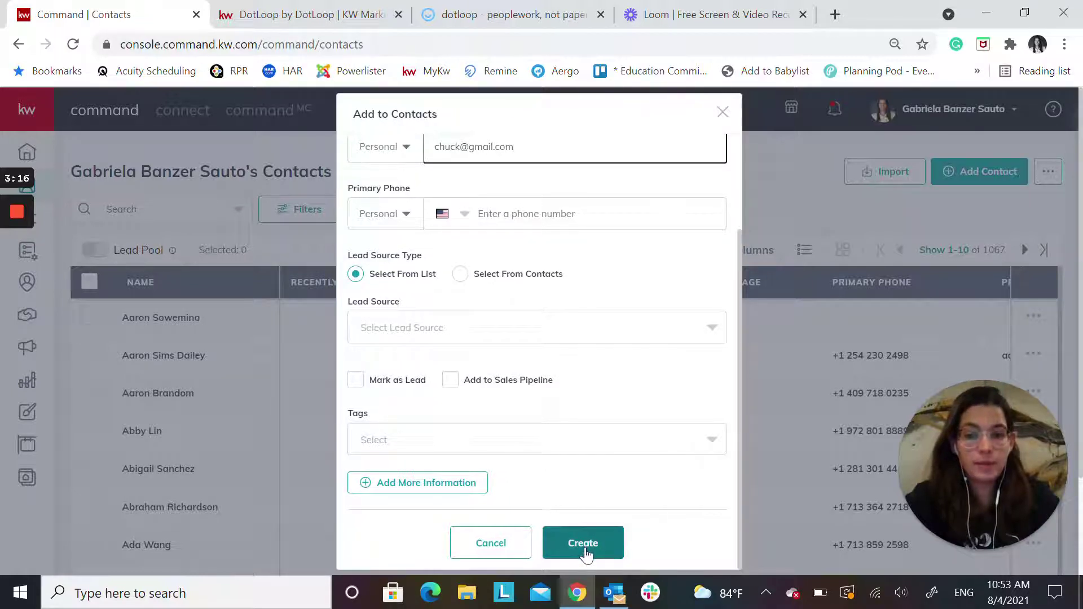
pyautogui.click(492, 545)
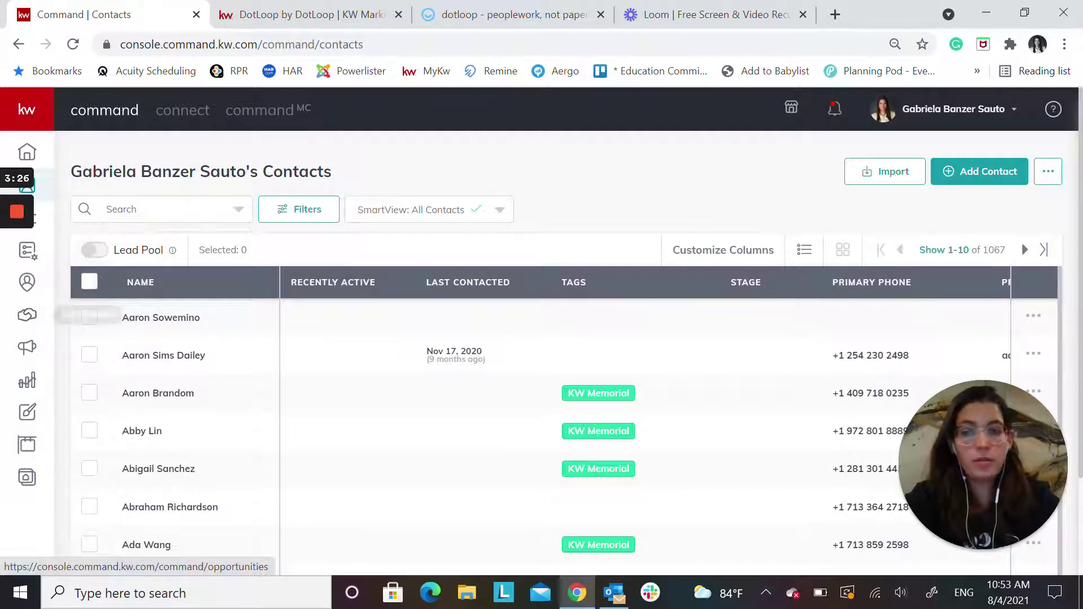
# Review the client's buyer opportunity on their contact record, then open the Opportunities pipeline
pyautogui.click(148, 210)
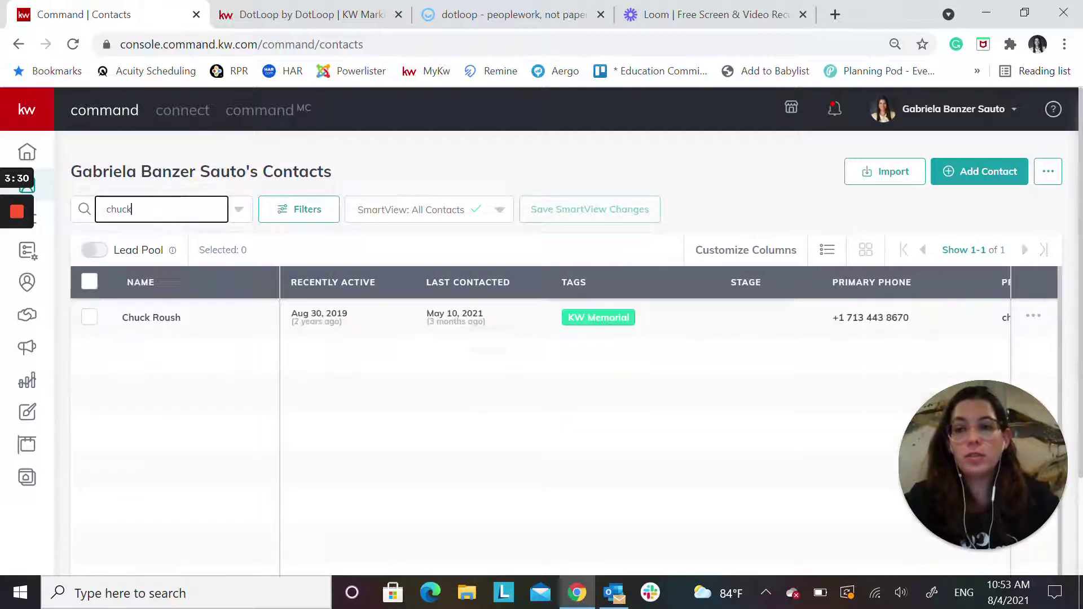
pyautogui.click(160, 322)
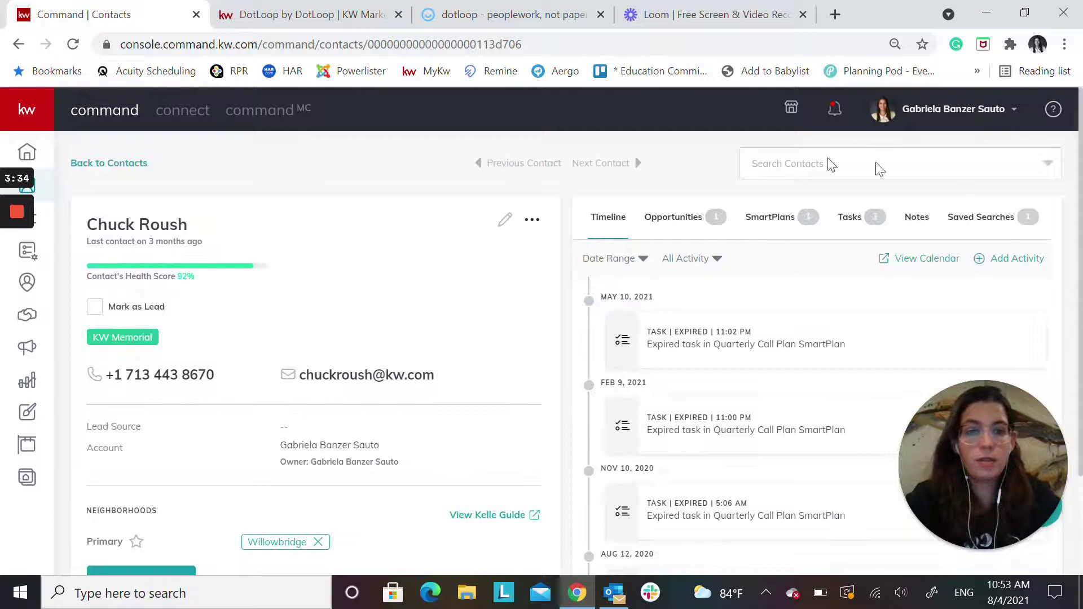
pyautogui.click(681, 221)
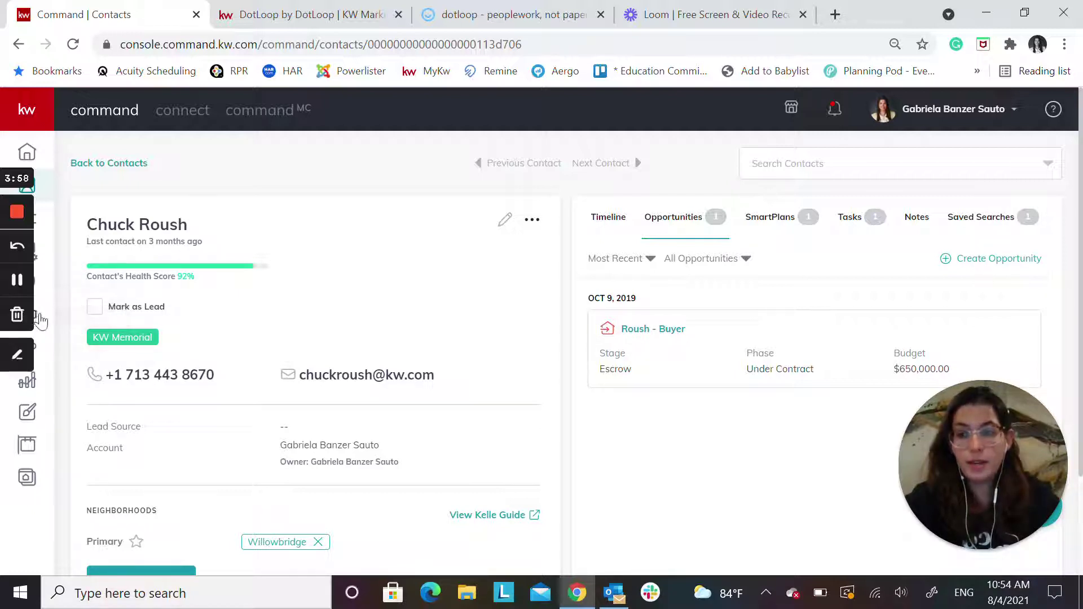
pyautogui.click(39, 319)
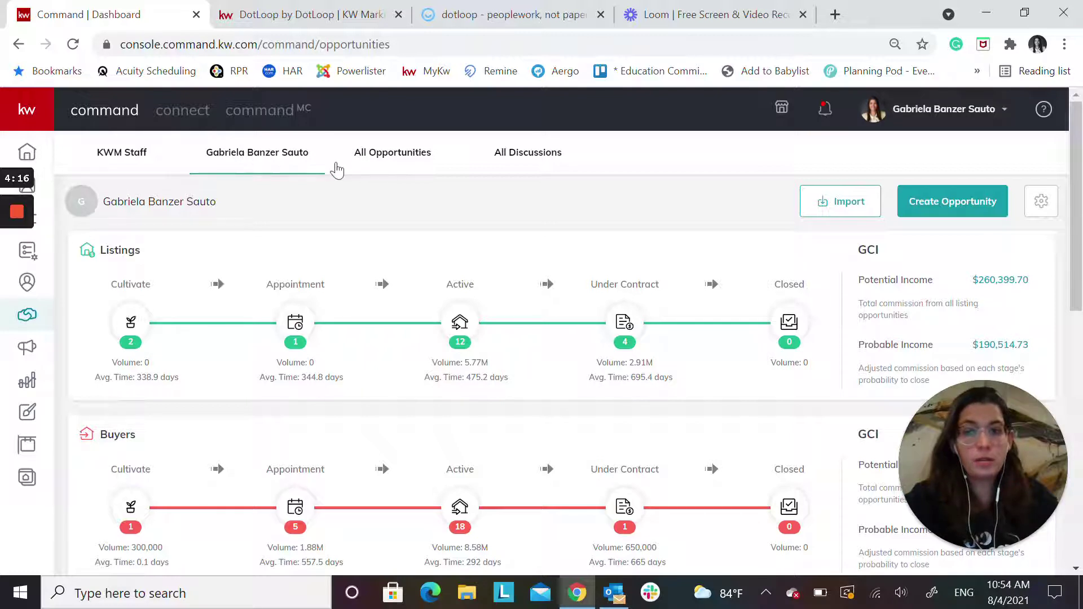
# Start a new opportunity with Listing as the opportunity type
pyautogui.click(938, 201)
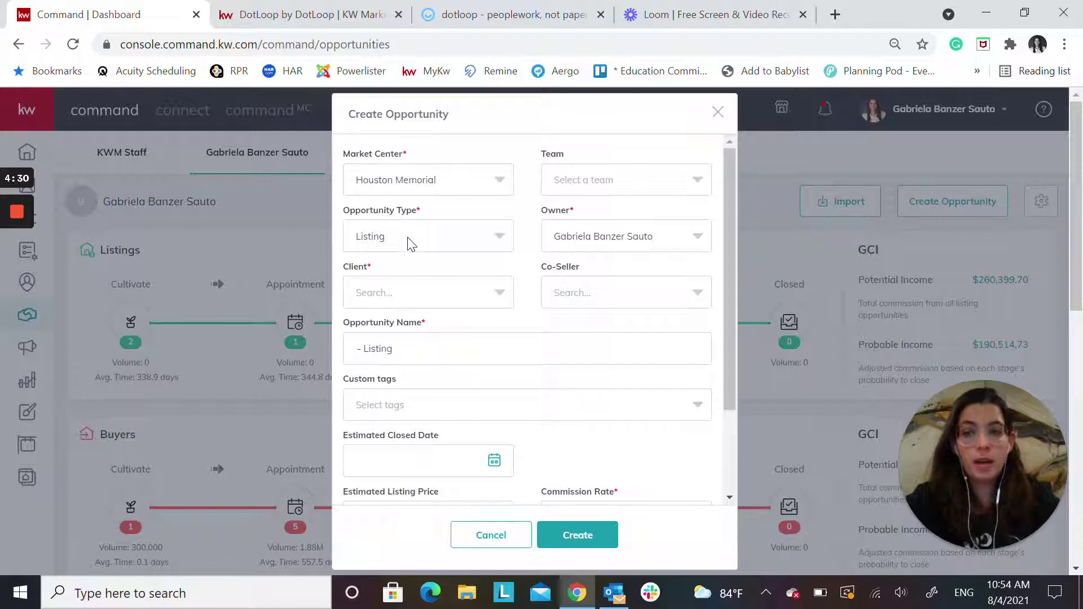
pyautogui.click(410, 243)
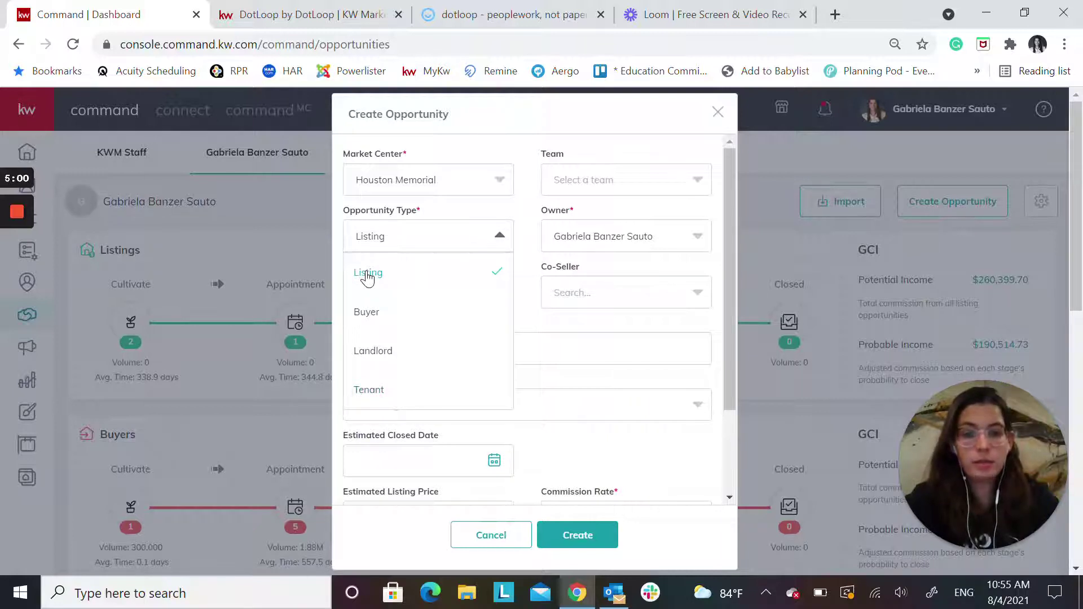
pyautogui.click(366, 278)
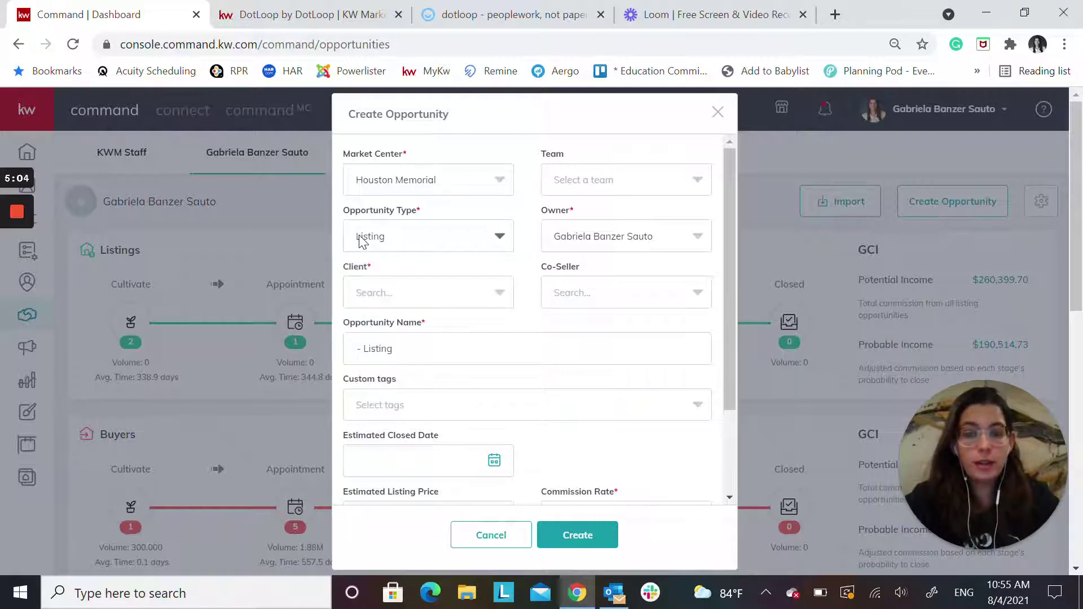
# Set the client and prefix the opportunity name with the property address
pyautogui.click(385, 291)
pyautogui.write('chuck')
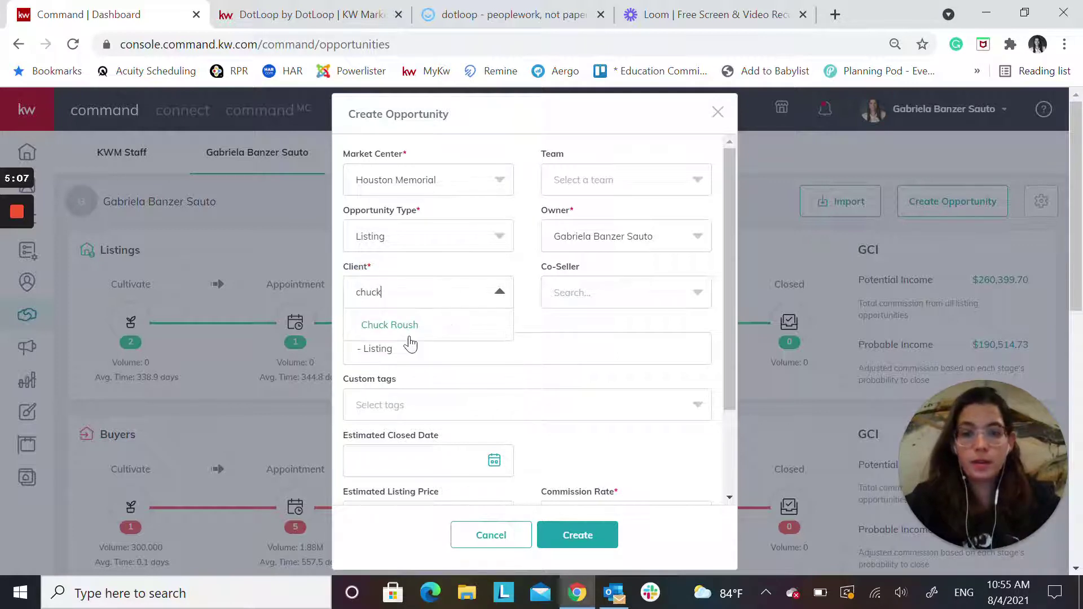
pyautogui.click(406, 326)
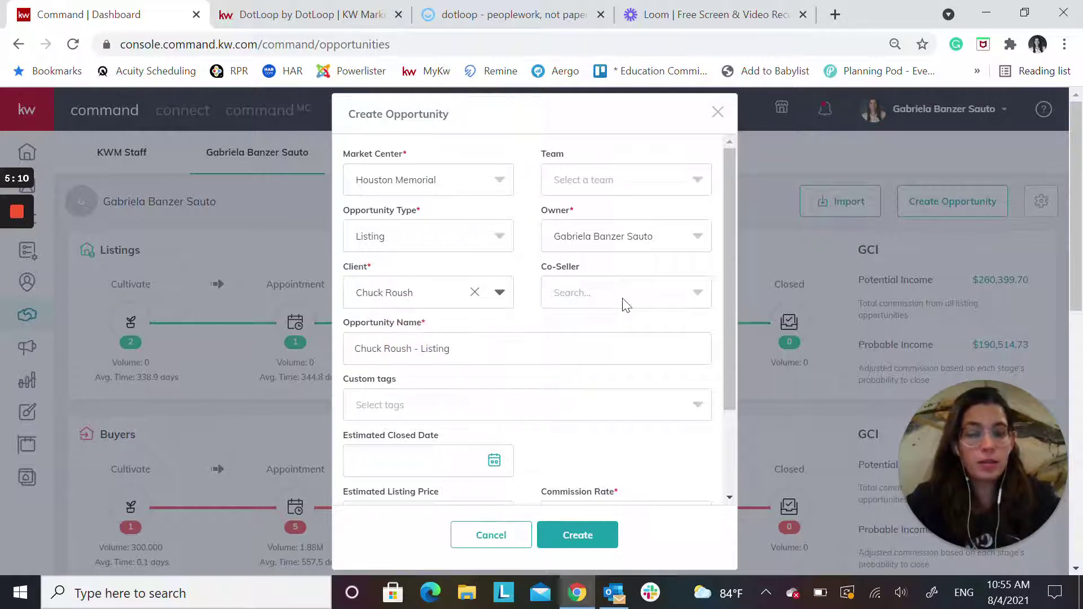
pyautogui.click(356, 348)
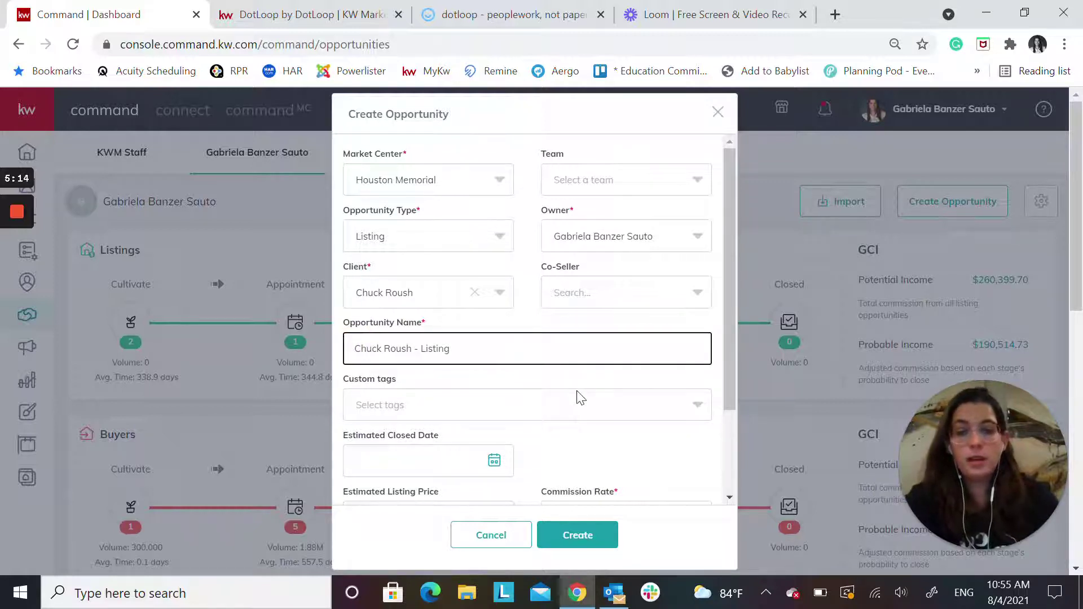
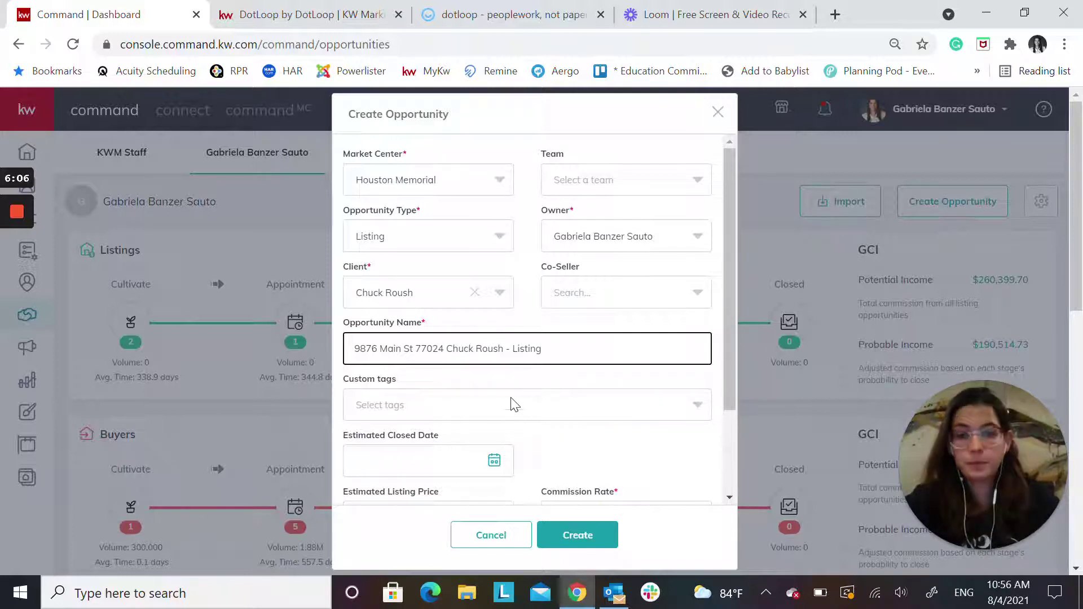
# Set the estimated closed date to 9/17/2021 and commission rate to 3%
pyautogui.scroll(-3, 466, 406)
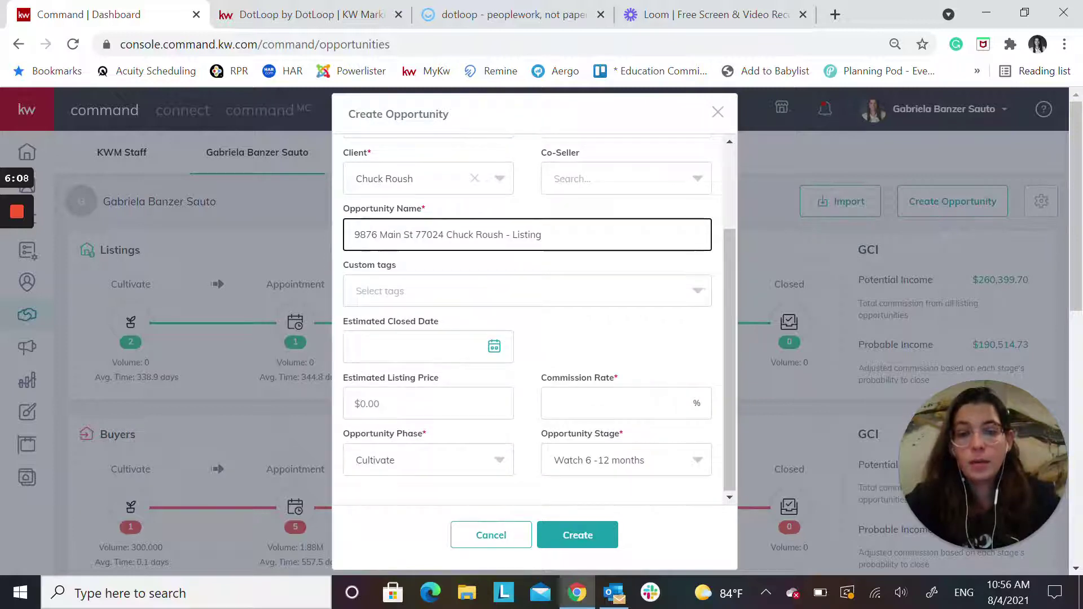
pyautogui.click(407, 347)
pyautogui.click(536, 387)
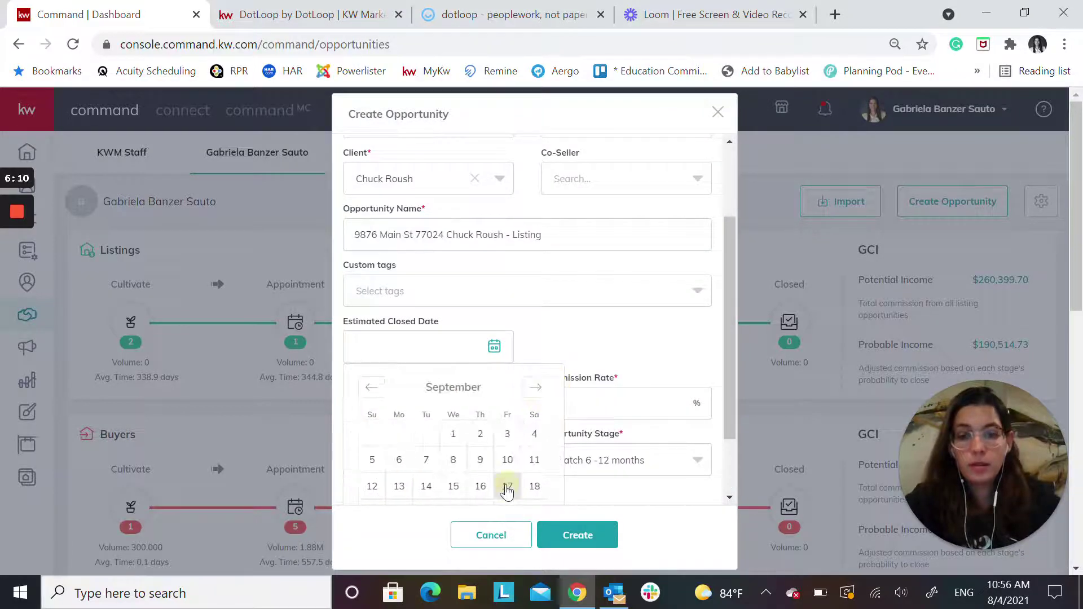
pyautogui.click(507, 486)
pyautogui.scroll(-2, 564, 400)
pyautogui.click(636, 403)
pyautogui.write('3')
# Choose phase Active and stage Negotiations, then create the listing opportunity
pyautogui.scroll(-2, 451, 433)
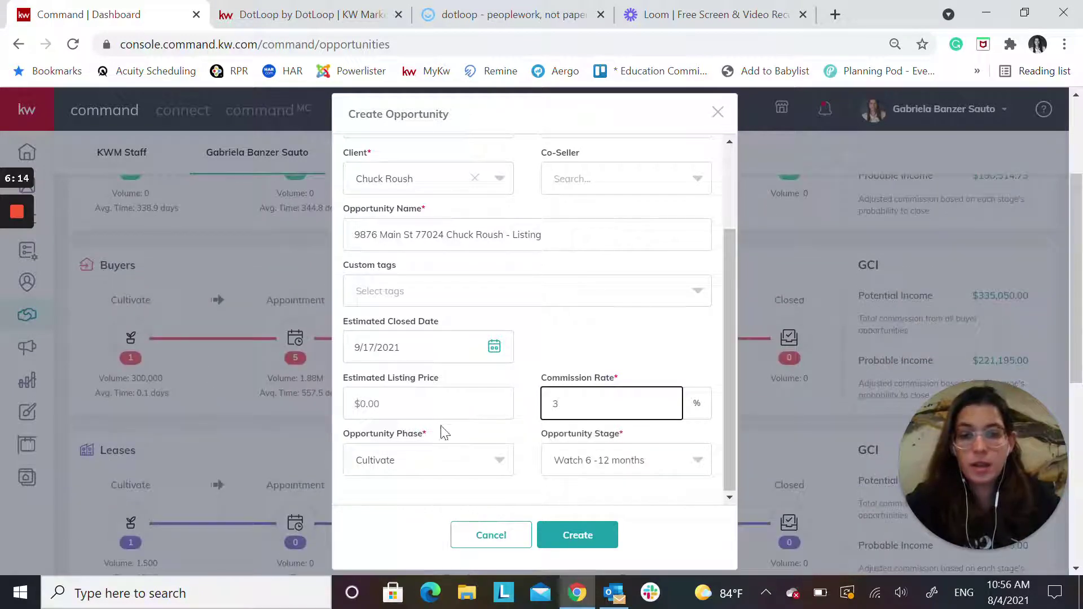
pyautogui.click(418, 464)
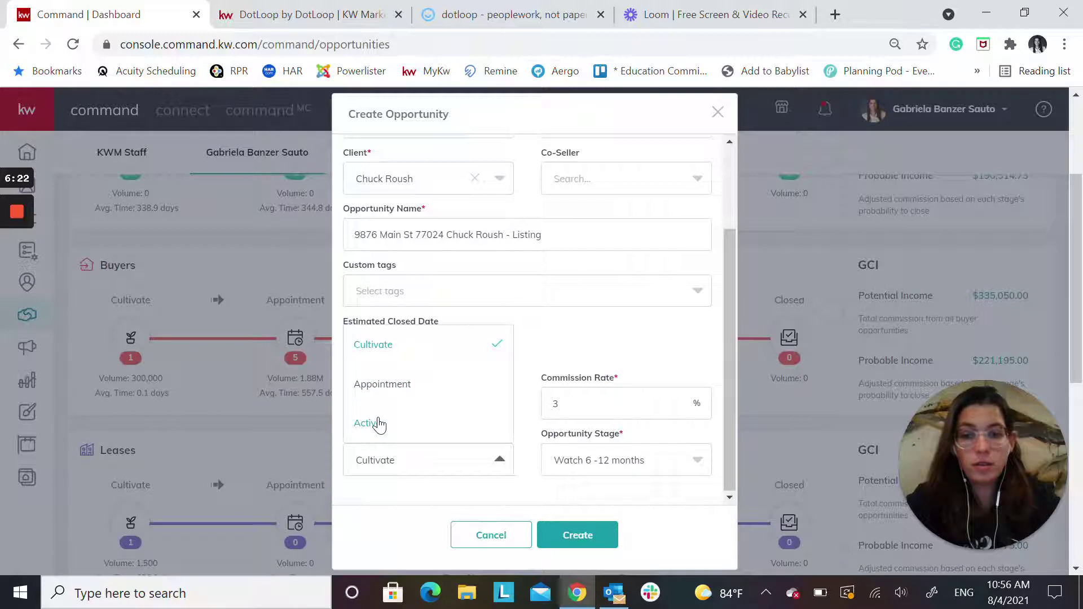
pyautogui.click(377, 423)
pyautogui.click(601, 468)
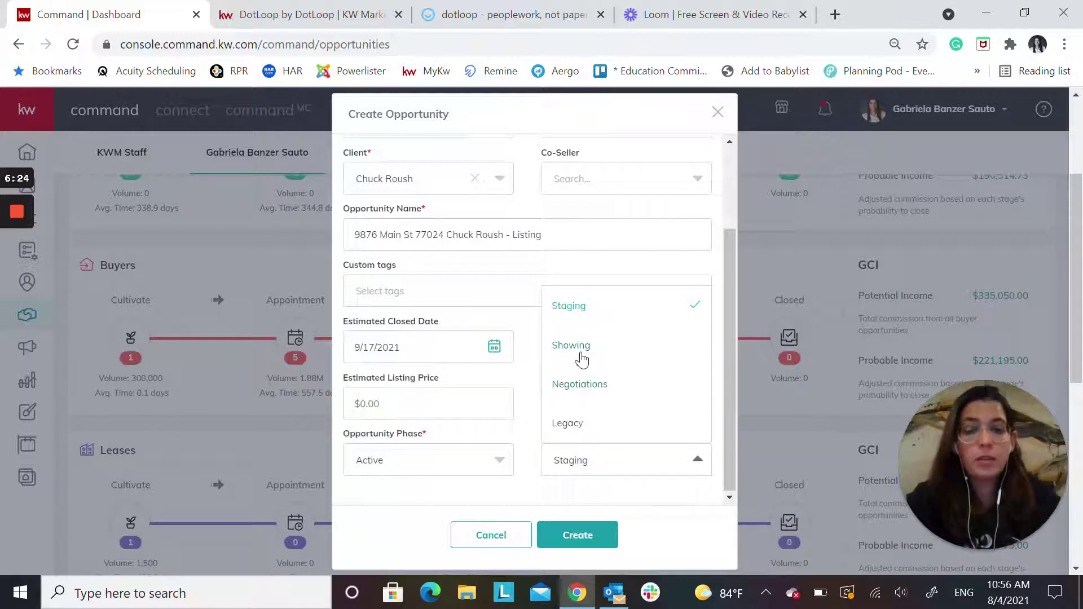
pyautogui.click(581, 386)
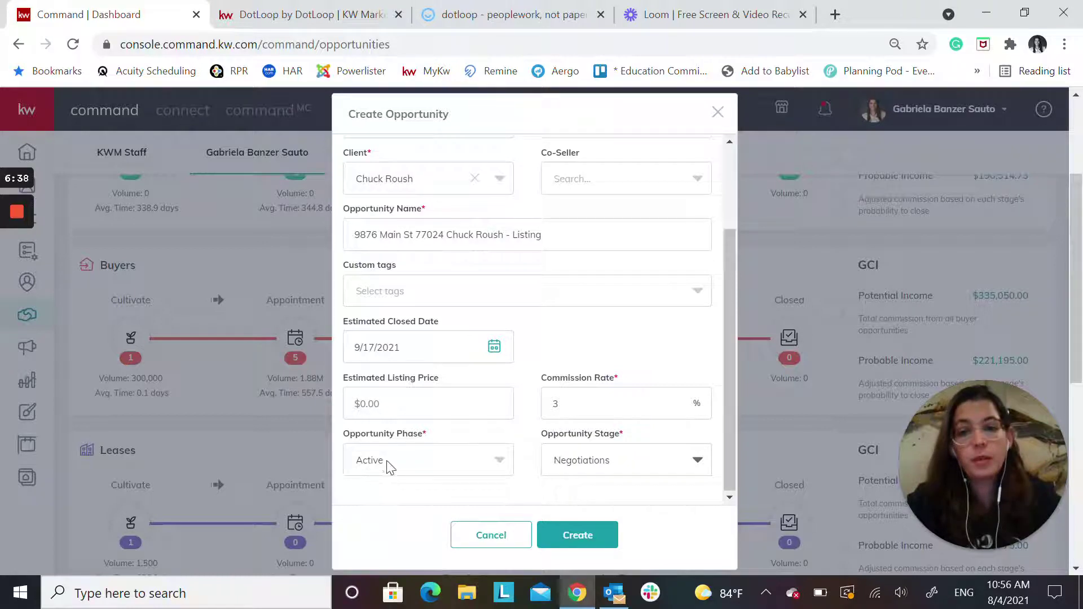
pyautogui.click(577, 535)
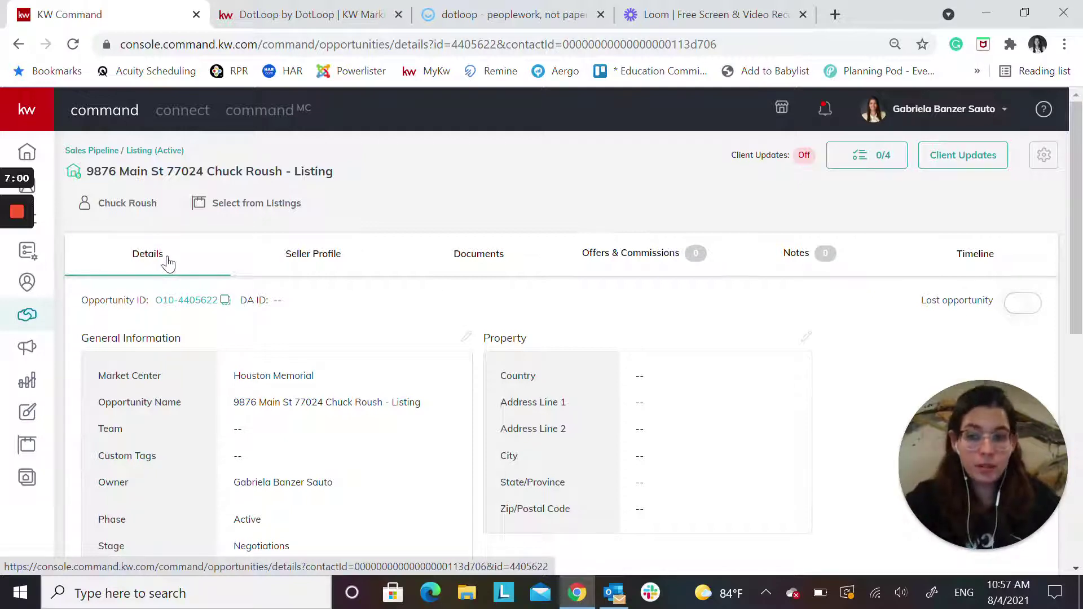
# Scroll the Details tab to check the 09/17/21 closing date and 3.00% commissions
pyautogui.scroll(-7, 398, 384)
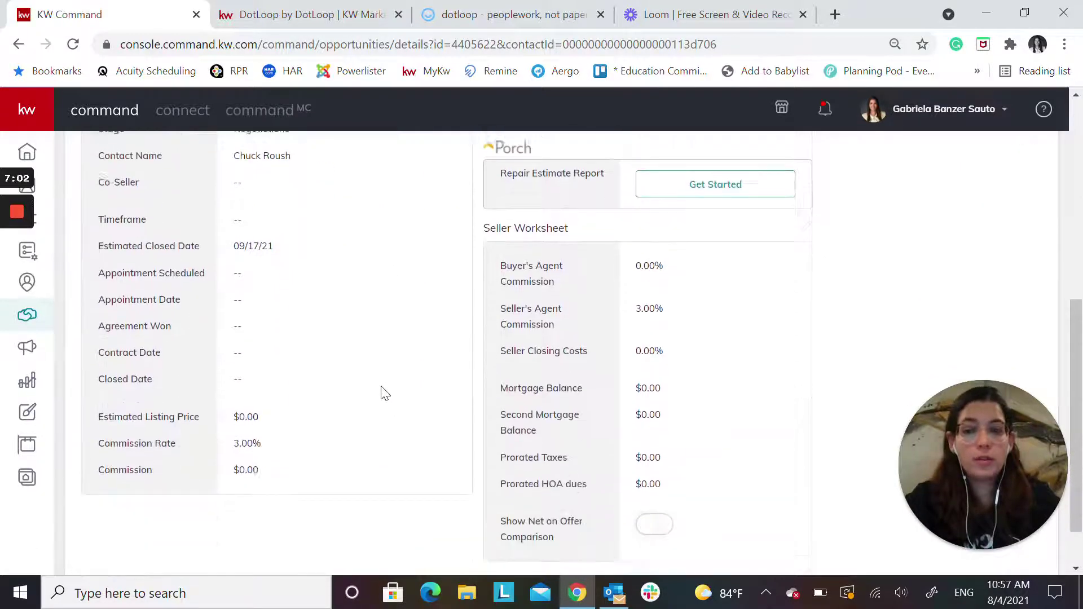
pyautogui.scroll(10, 372, 399)
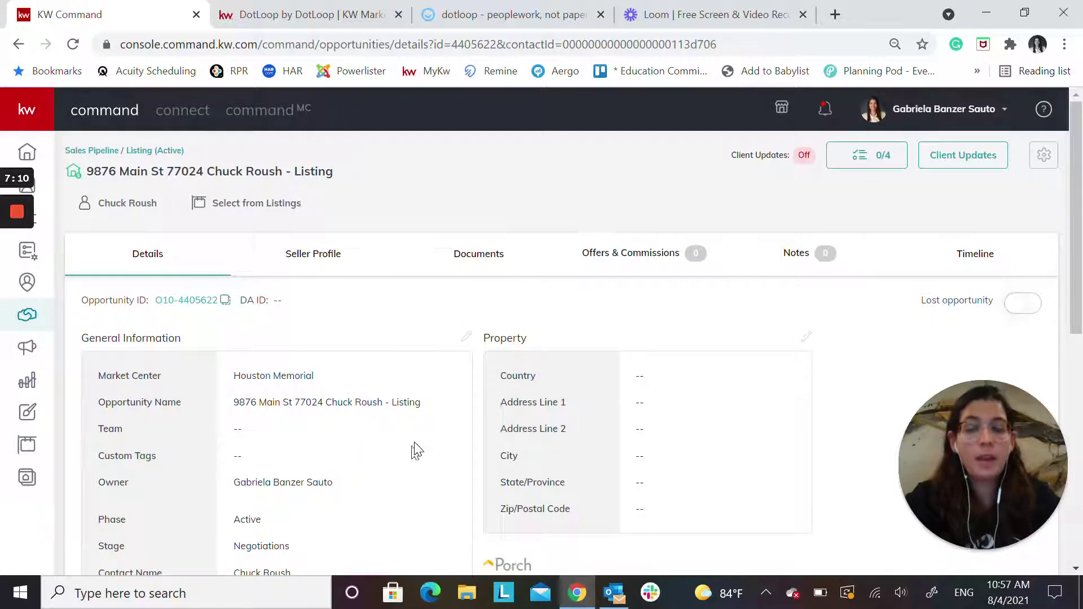
pyautogui.scroll(-2, 415, 455)
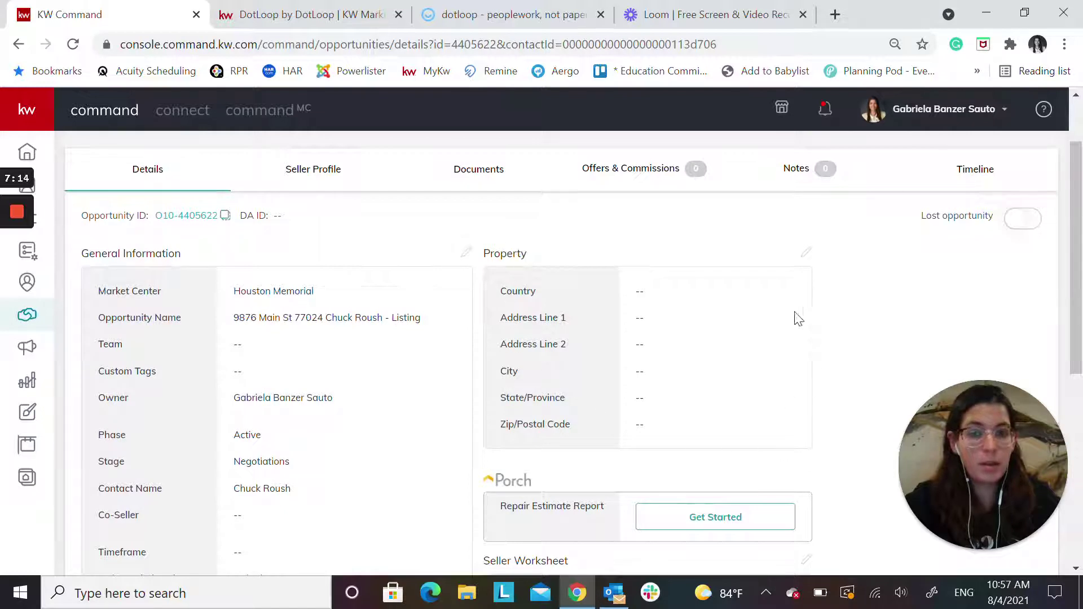
# Save the suggested Houston, TX address as the property, then return to the home dashboard
pyautogui.click(807, 255)
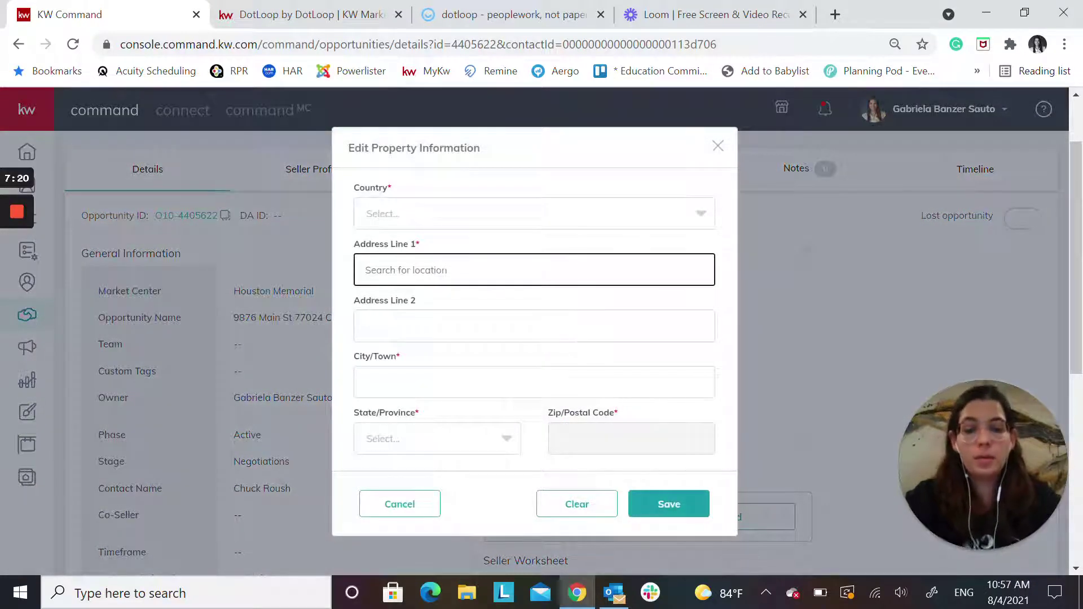
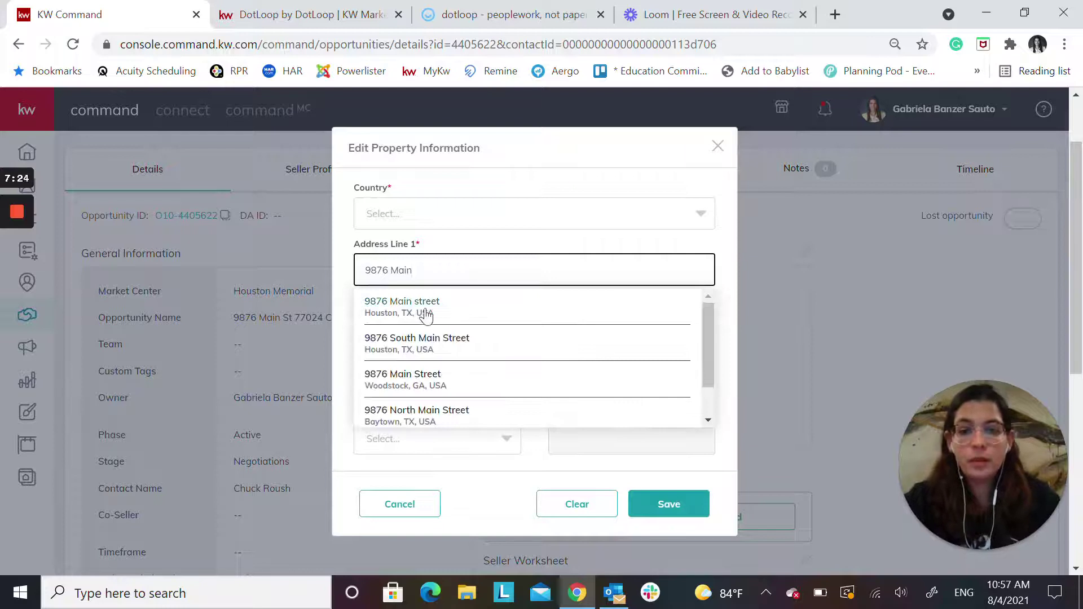
pyautogui.click(424, 308)
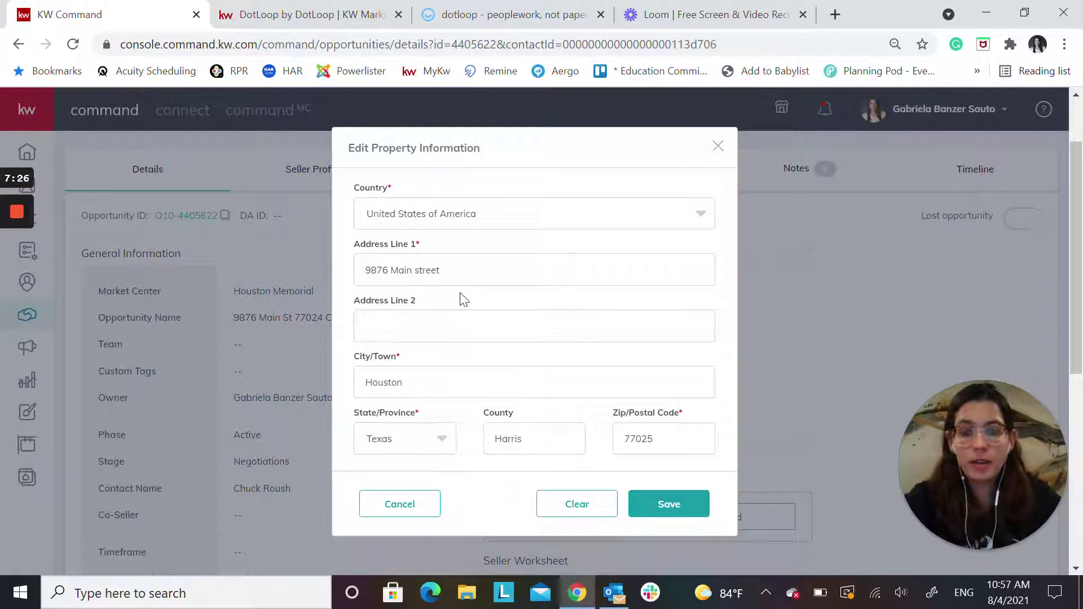
pyautogui.click(669, 511)
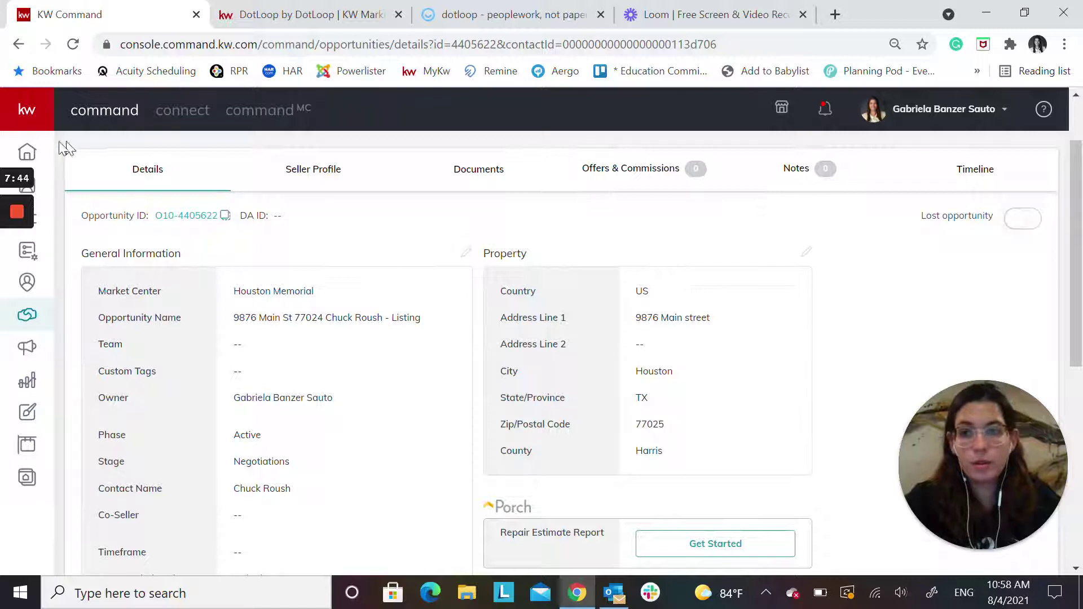
pyautogui.click(25, 150)
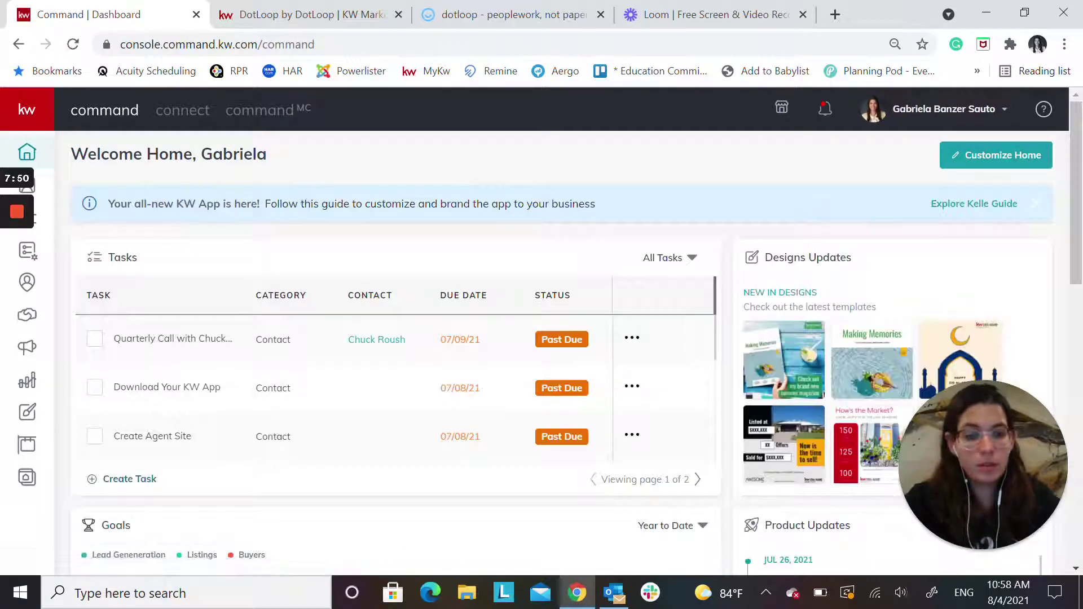
# Open the All Opportunities table and set its search field to contact name
pyautogui.click(39, 316)
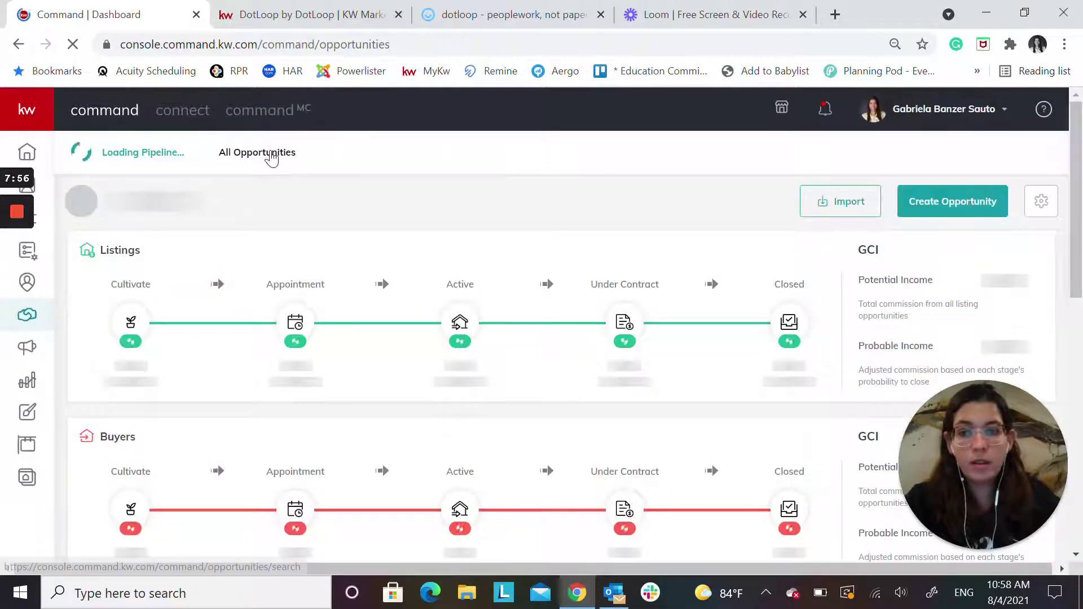
pyautogui.click(376, 155)
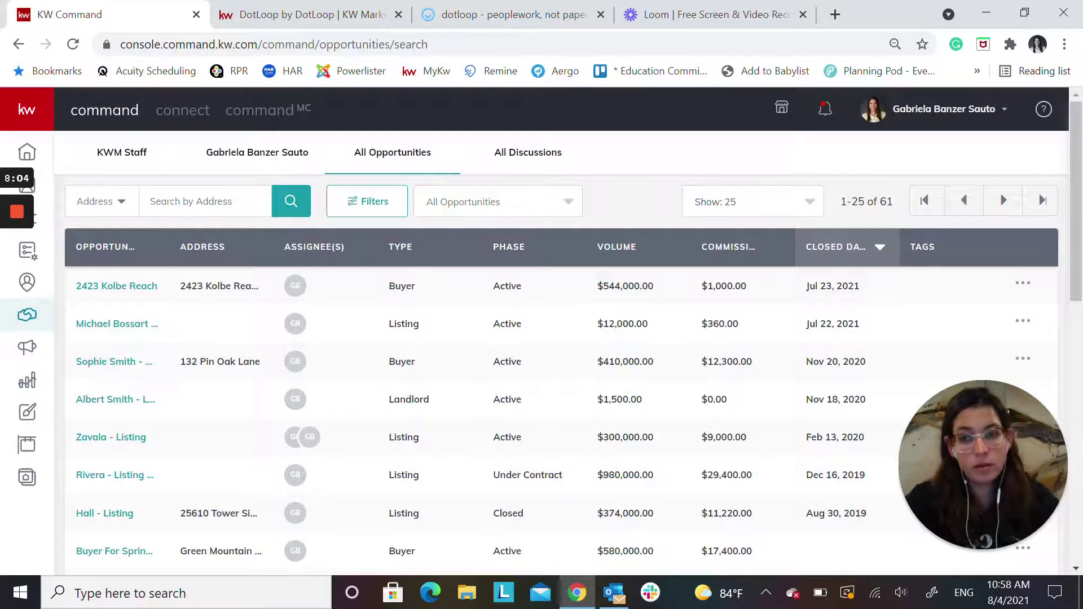
pyautogui.click(121, 202)
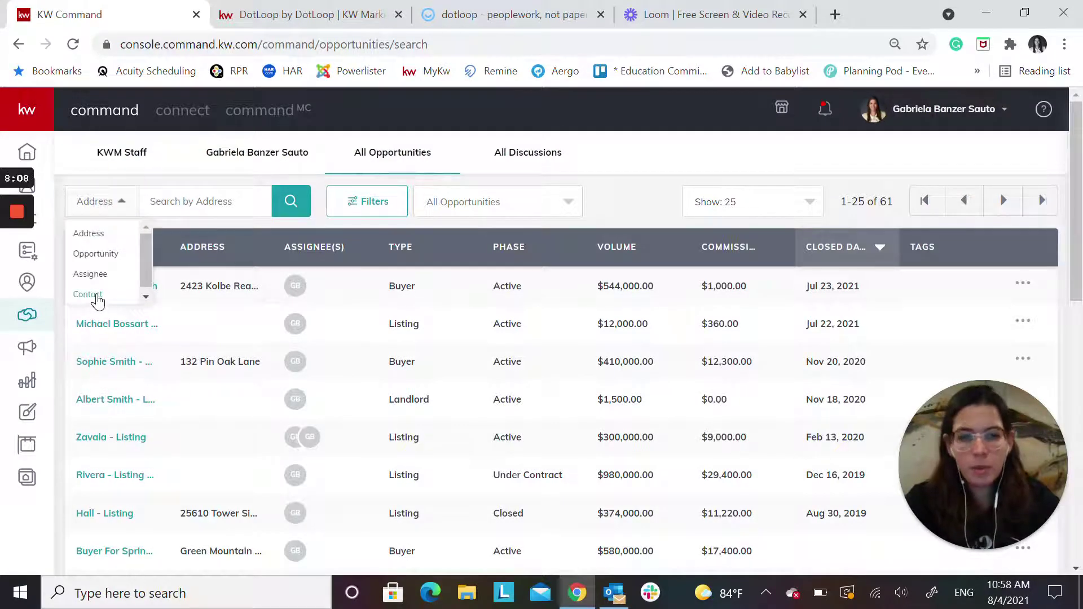
pyautogui.click(97, 297)
# Search opportunities by the client's name and open their Listing opportunity's details
pyautogui.click(189, 204)
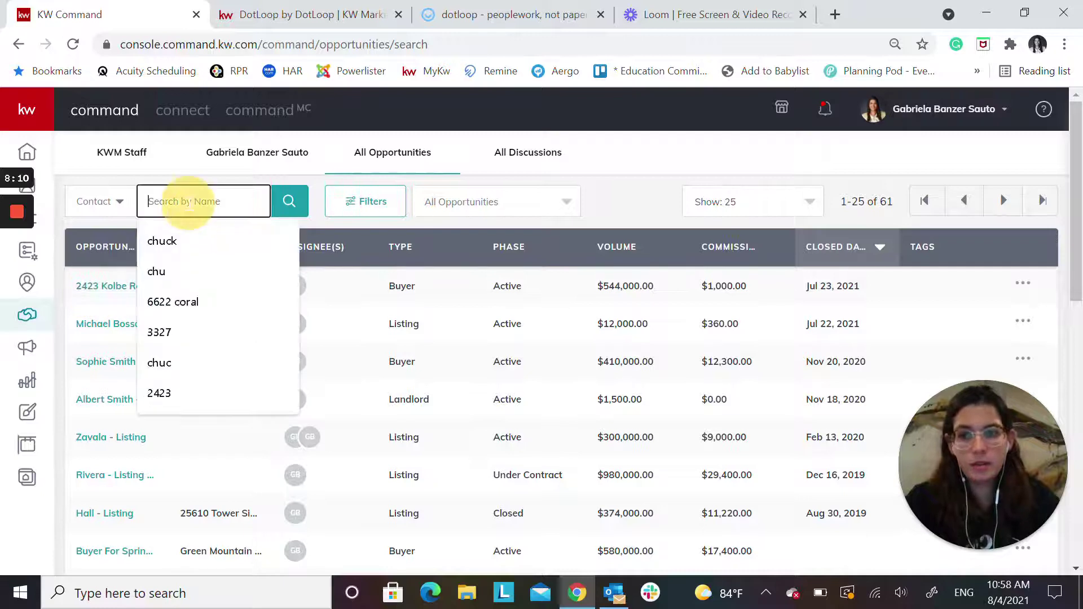
pyautogui.write('chuck')
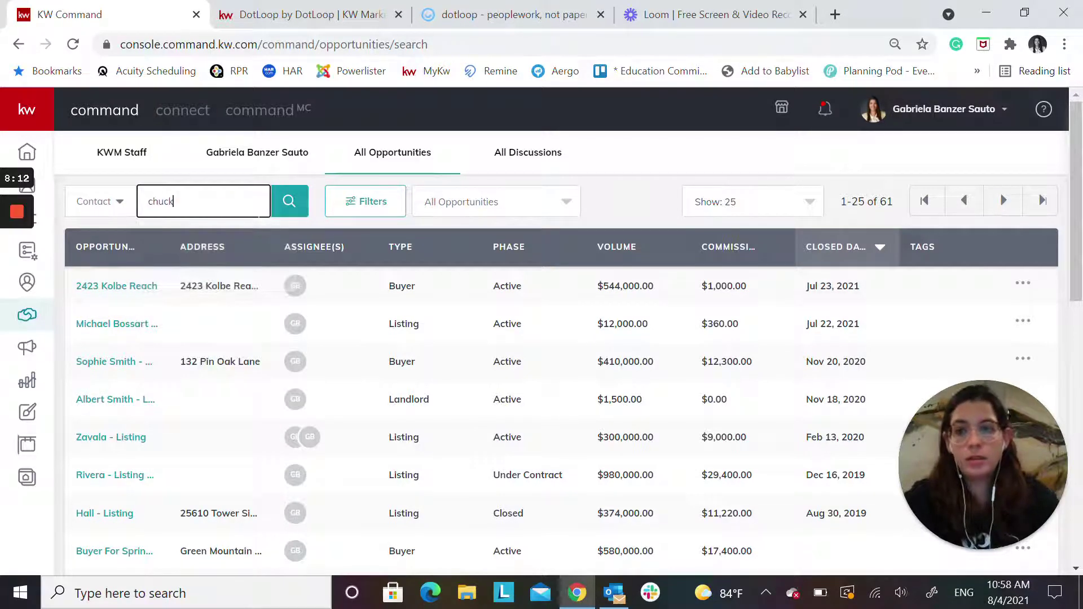
pyautogui.click(288, 203)
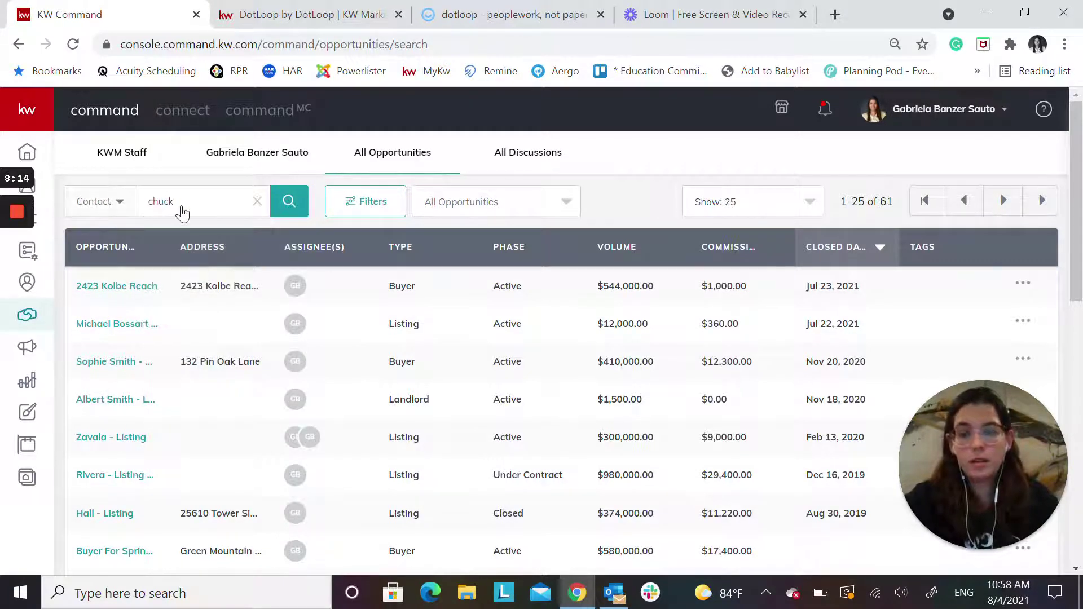
pyautogui.click(288, 218)
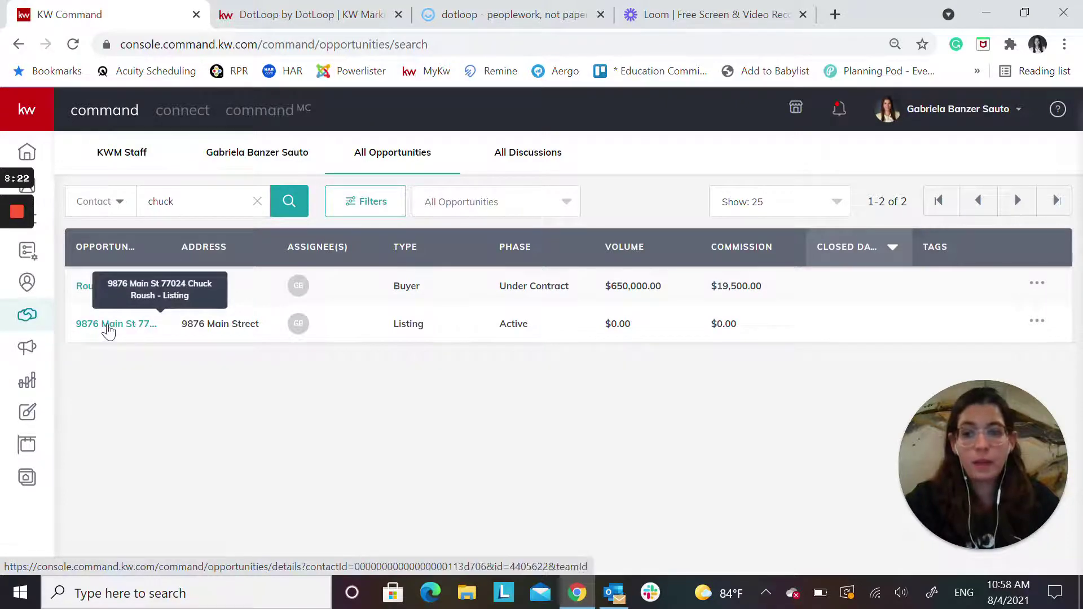
pyautogui.click(109, 324)
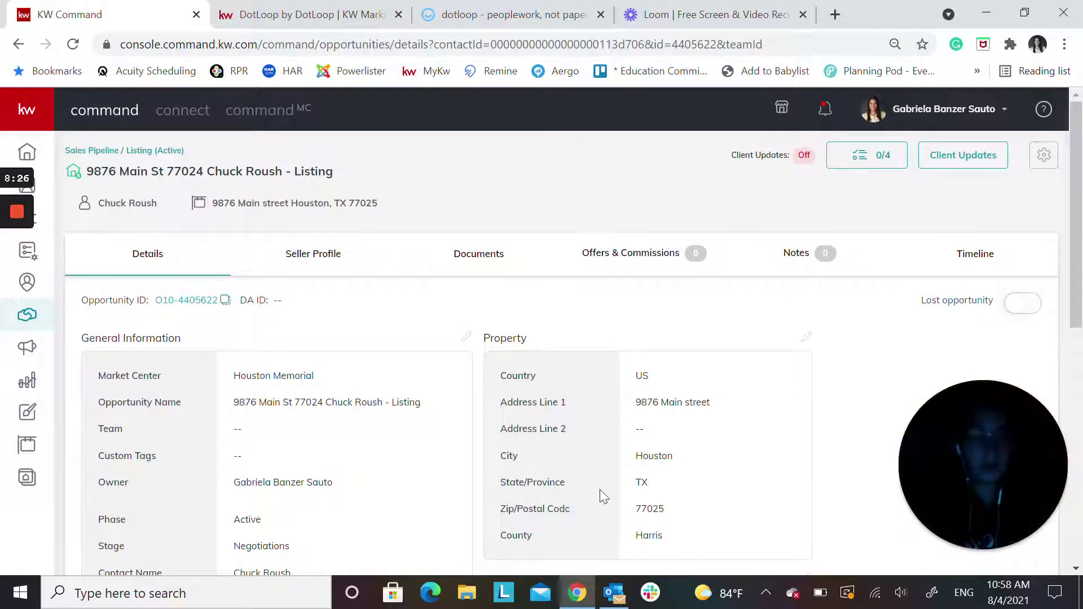
pyautogui.click(17, 276)
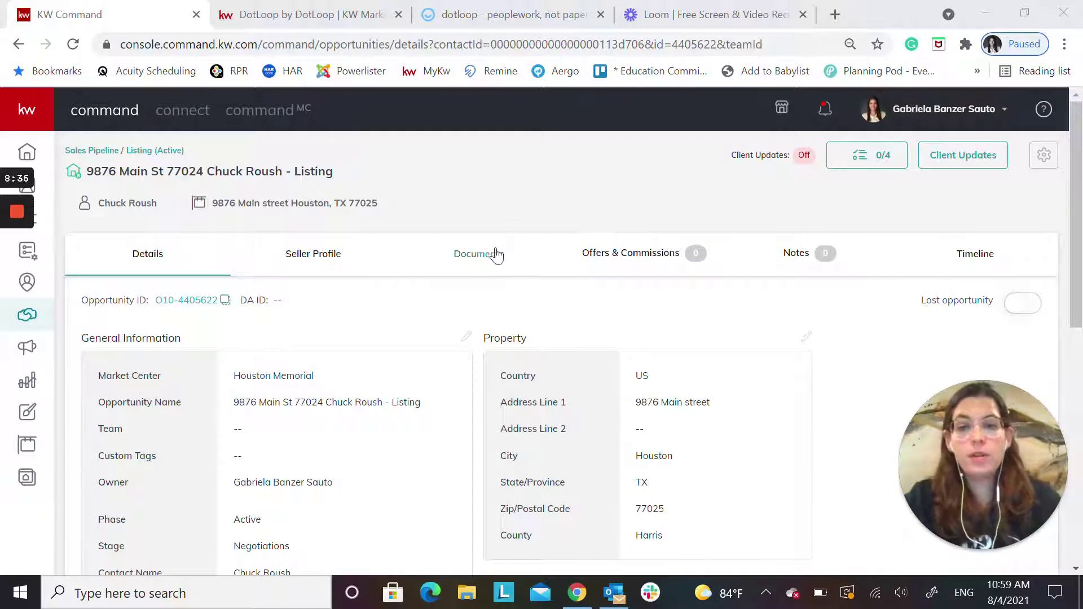
# Show the listing opportunity's Documents section, which has no checklist type selected yet
pyautogui.click(473, 265)
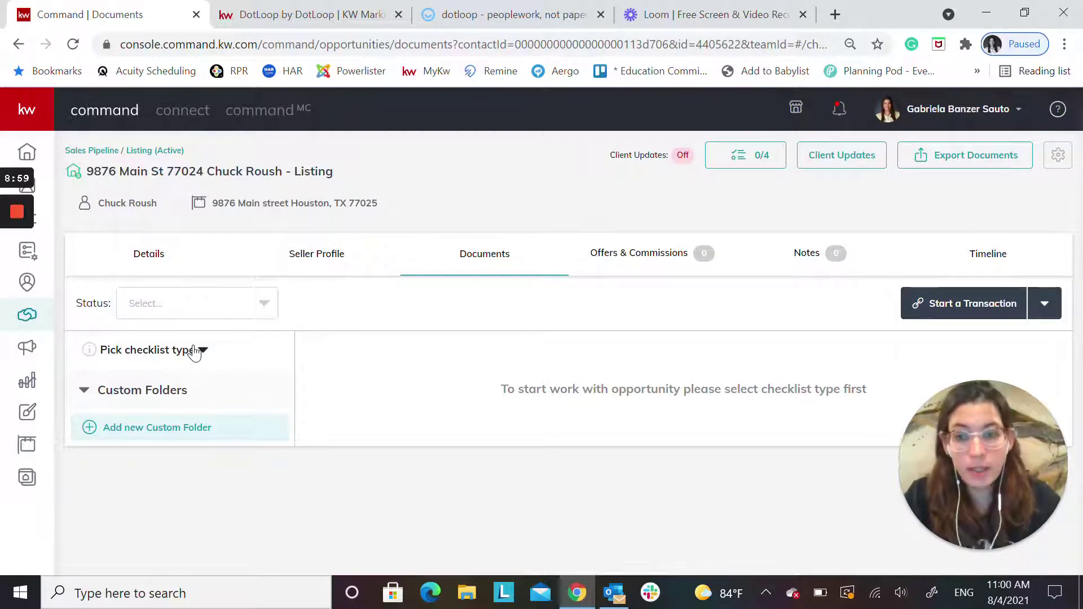
# Set the checklist type to Residential and scroll through its 18 Listed documents
pyautogui.click(195, 351)
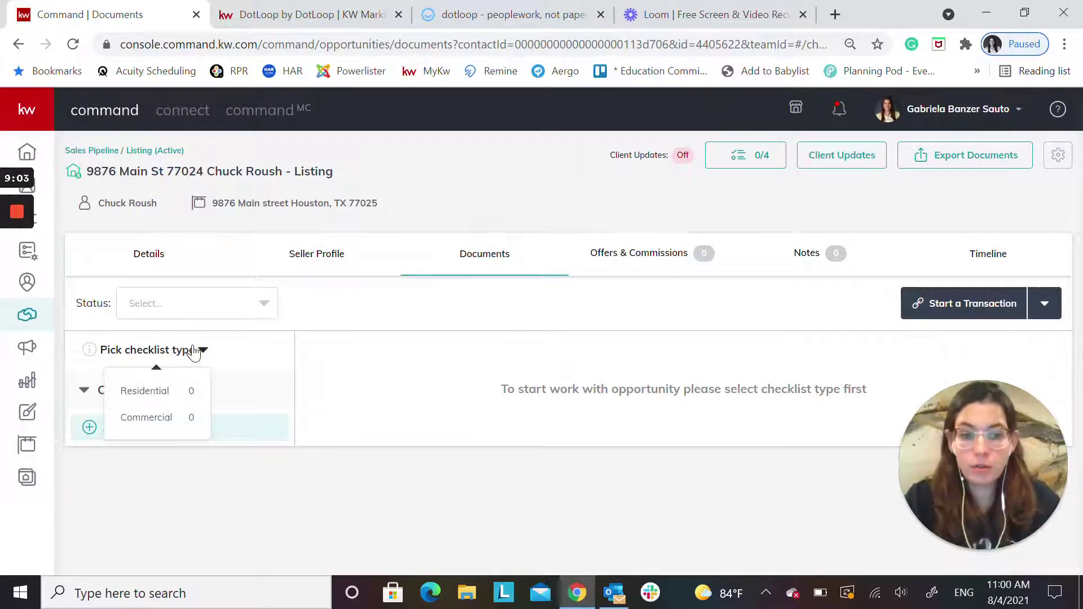
pyautogui.click(149, 392)
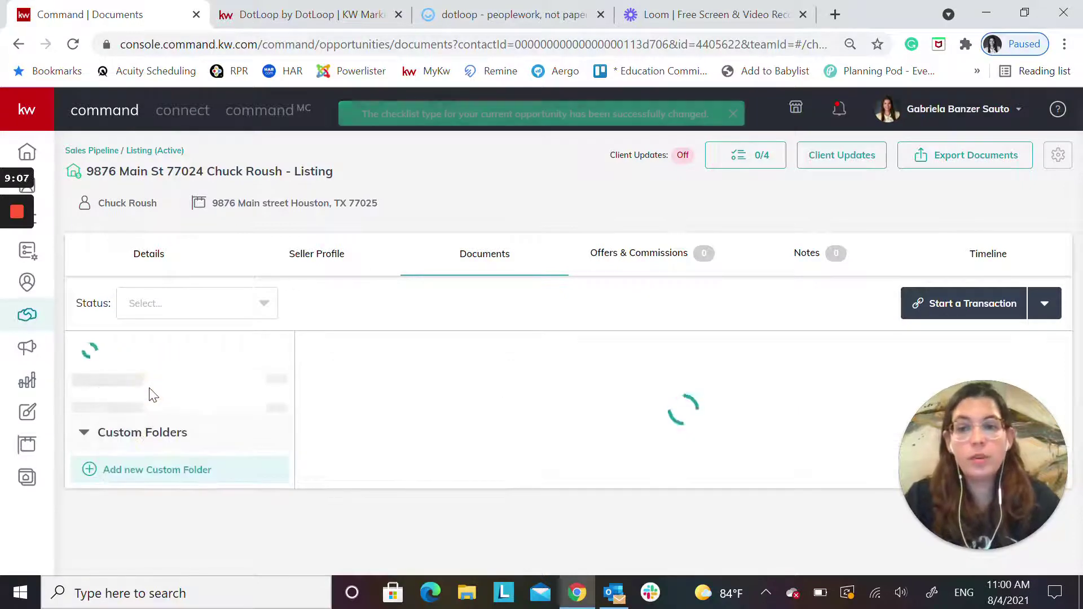
pyautogui.scroll(-5, 541, 308)
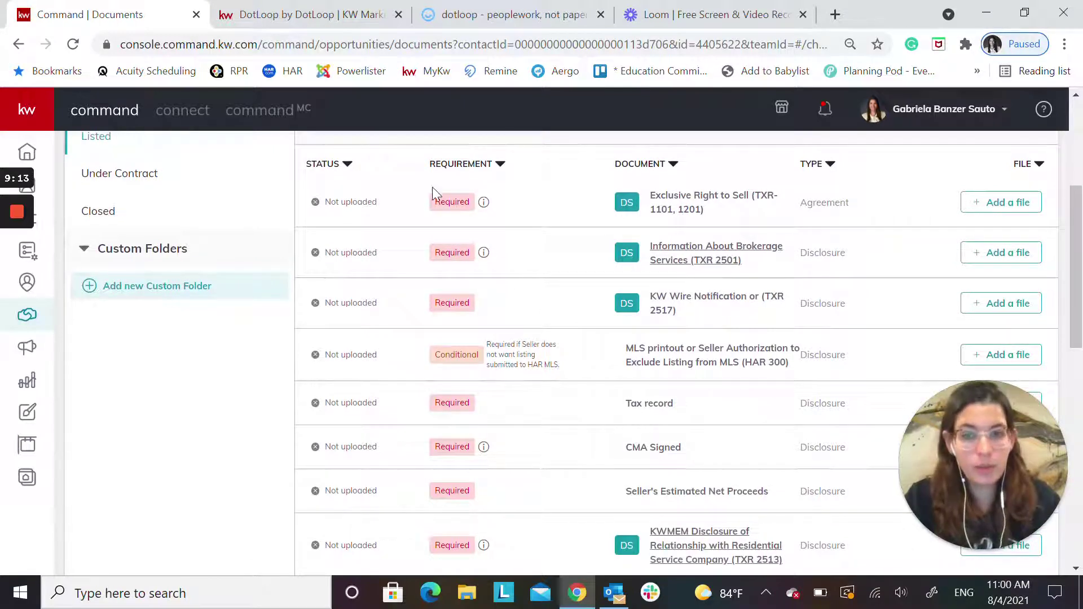
pyautogui.scroll(-6, 586, 325)
pyautogui.scroll(-5, 581, 445)
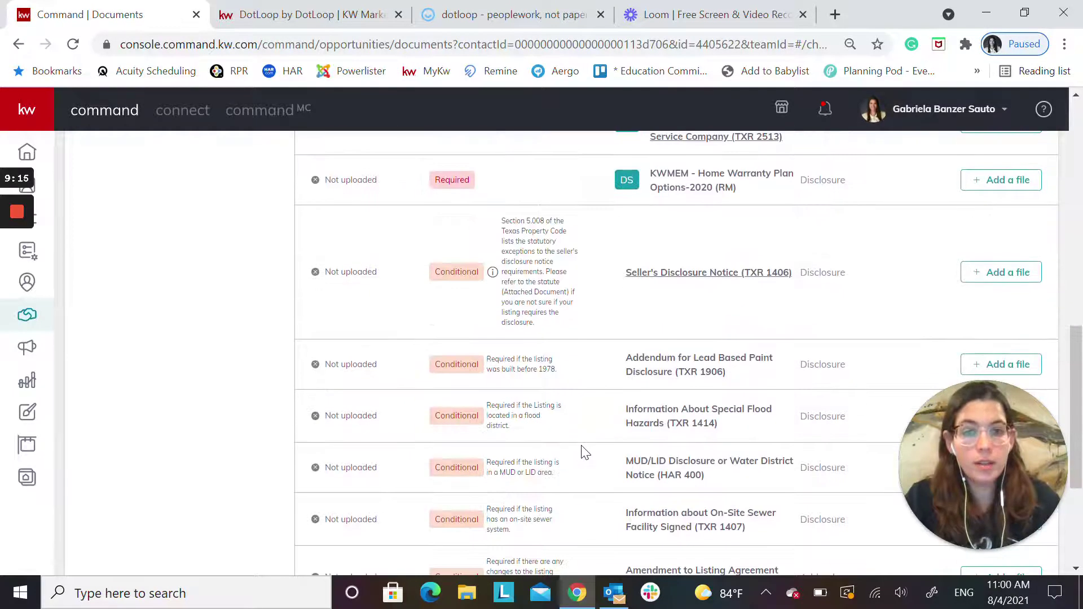
pyautogui.scroll(12, 564, 430)
pyautogui.scroll(4, 564, 430)
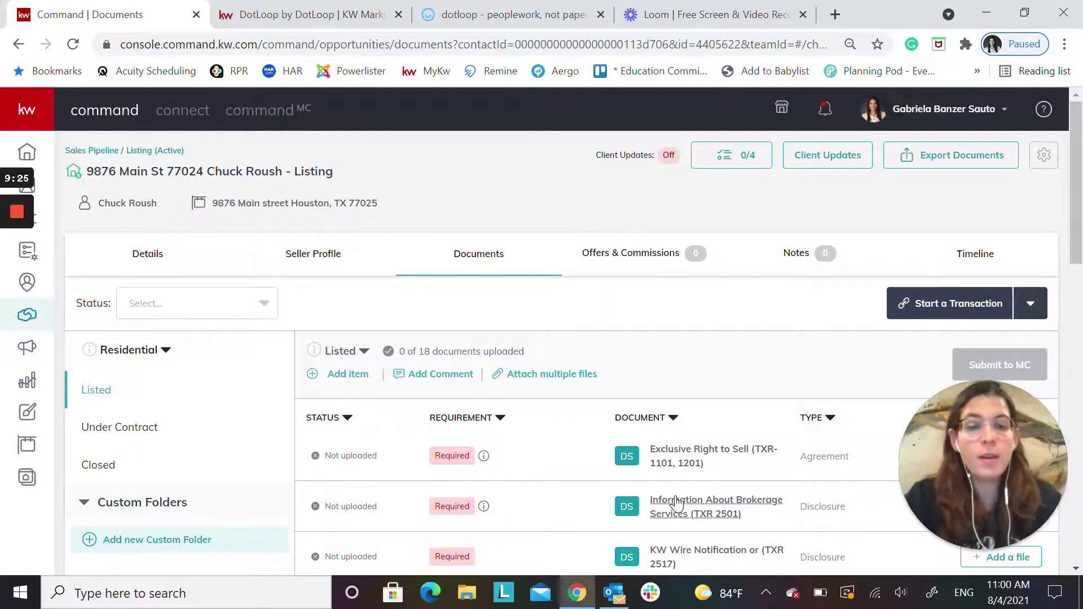
pyautogui.scroll(-3, 677, 502)
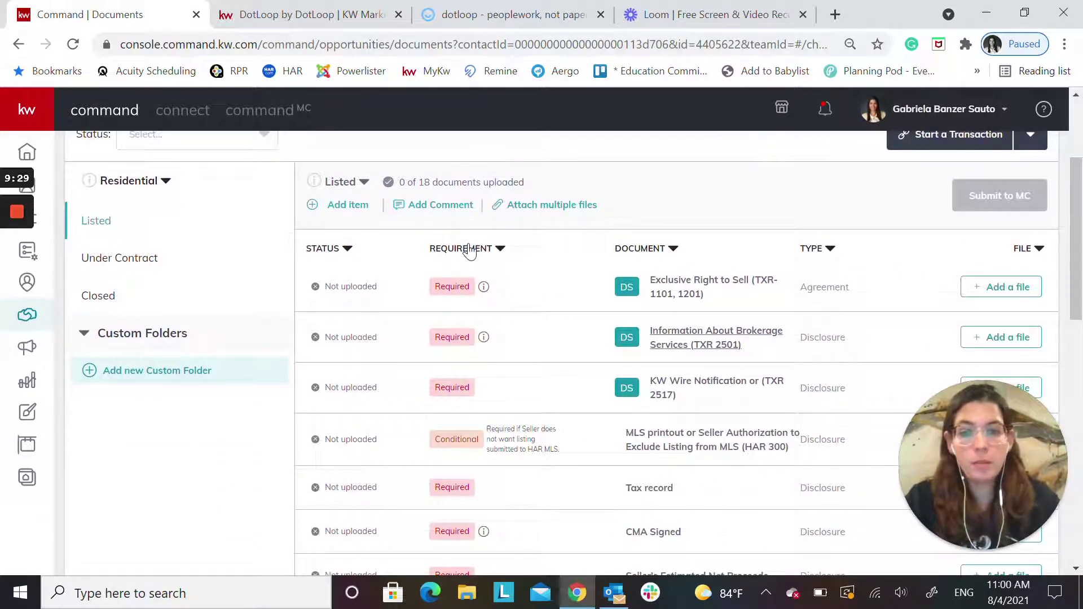
# Sort the Listed documents by Requirement and review the sorted list
pyautogui.click(469, 250)
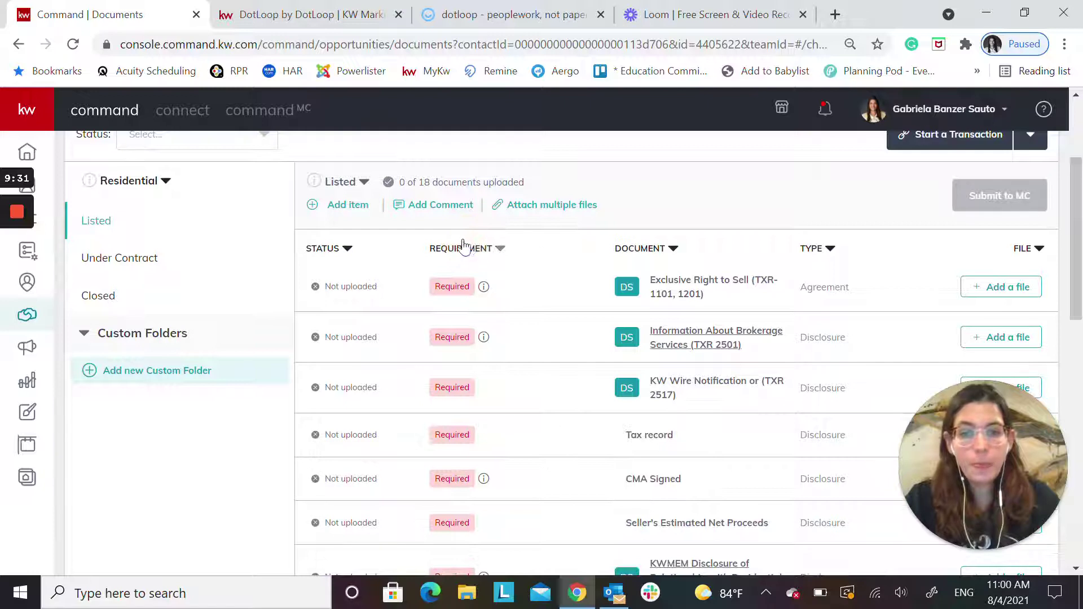
pyautogui.scroll(-5, 474, 338)
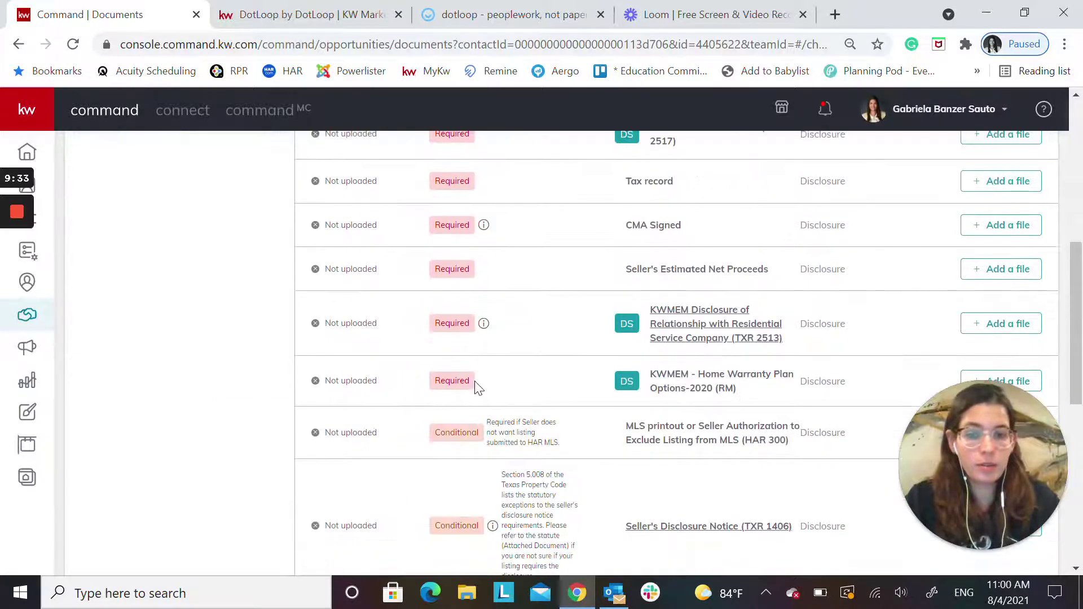
pyautogui.scroll(5, 507, 367)
pyautogui.scroll(-3, 688, 271)
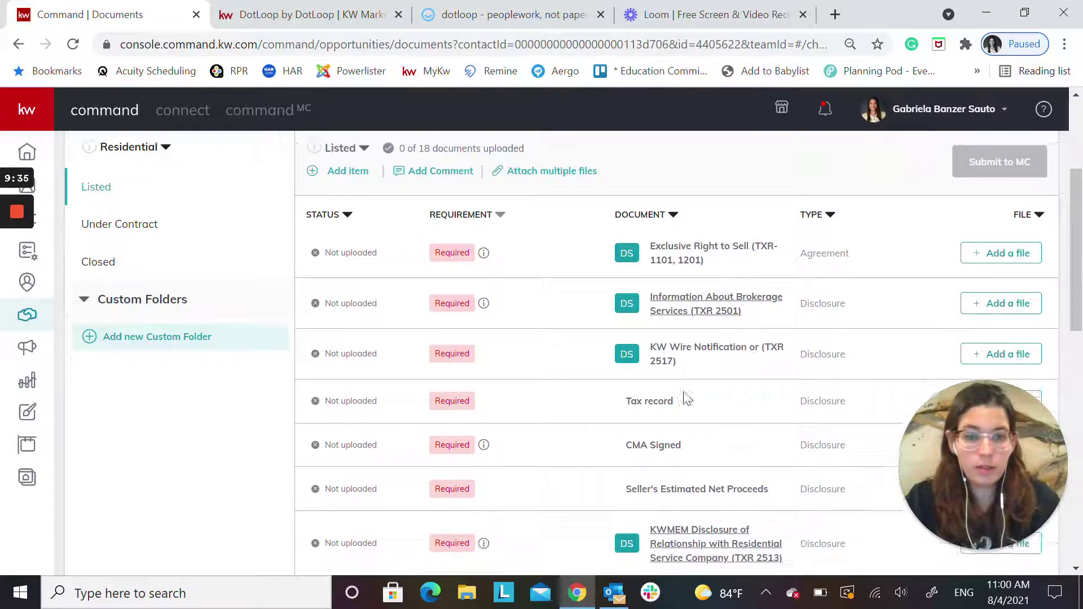
pyautogui.scroll(5, 677, 350)
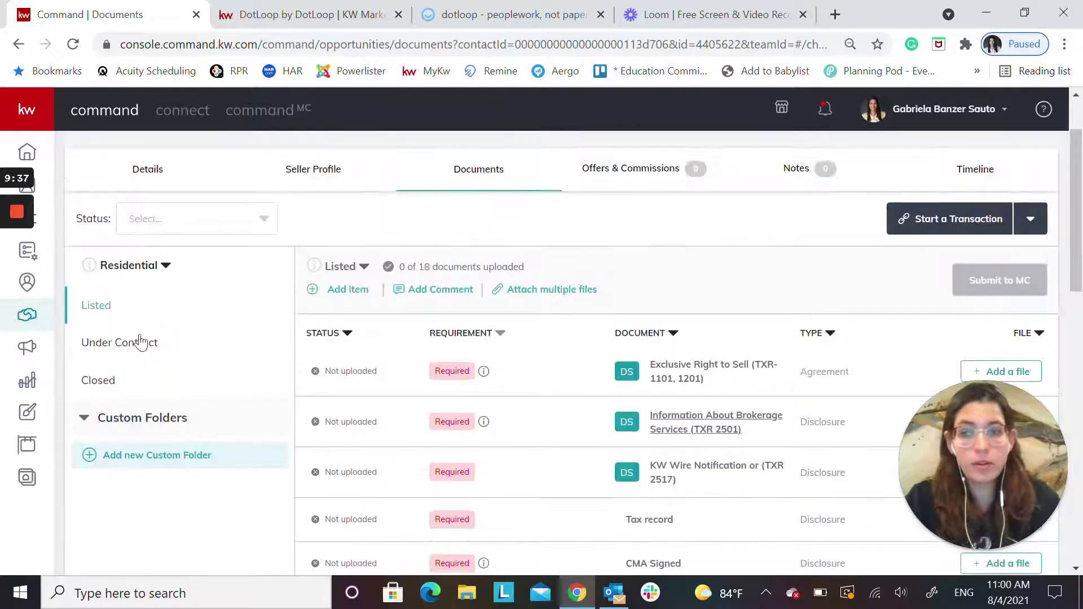
pyautogui.scroll(-9, 525, 395)
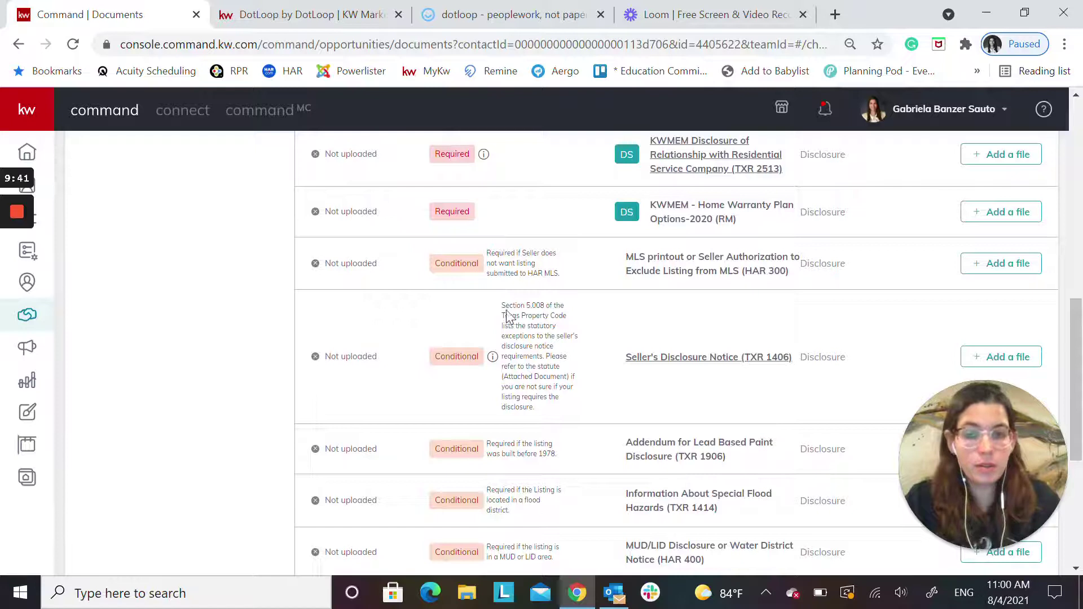
pyautogui.scroll(-3, 500, 408)
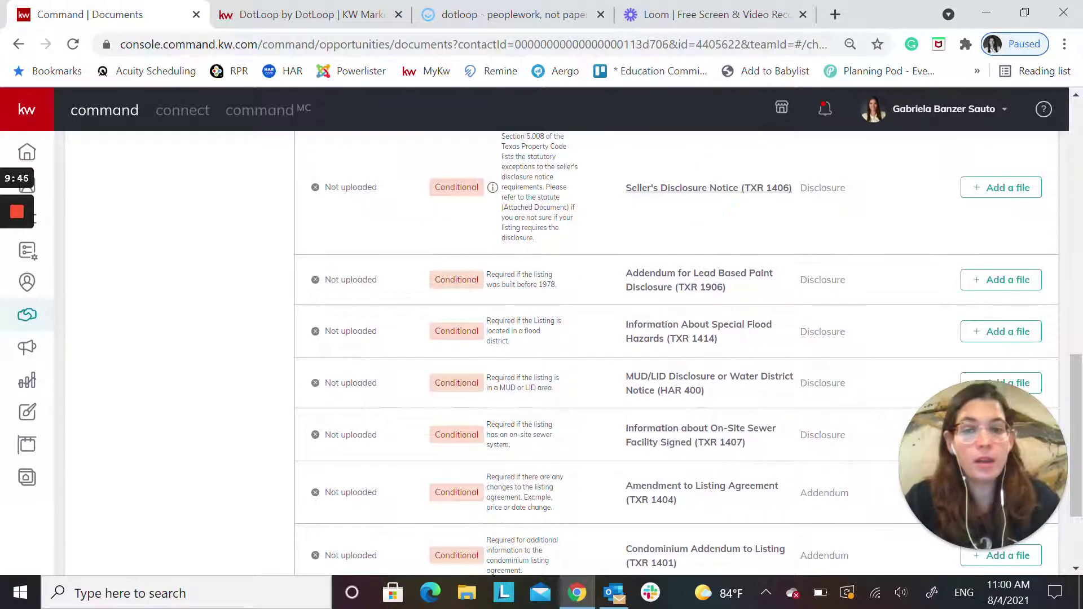
pyautogui.scroll(-3, 524, 338)
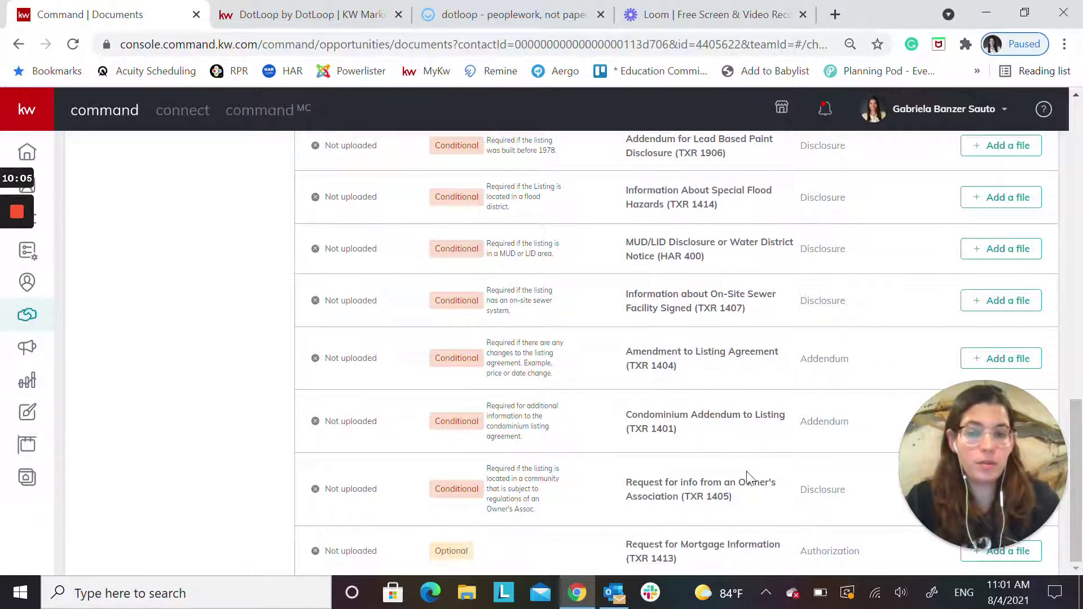
pyautogui.scroll(8, 597, 433)
pyautogui.scroll(7, 597, 432)
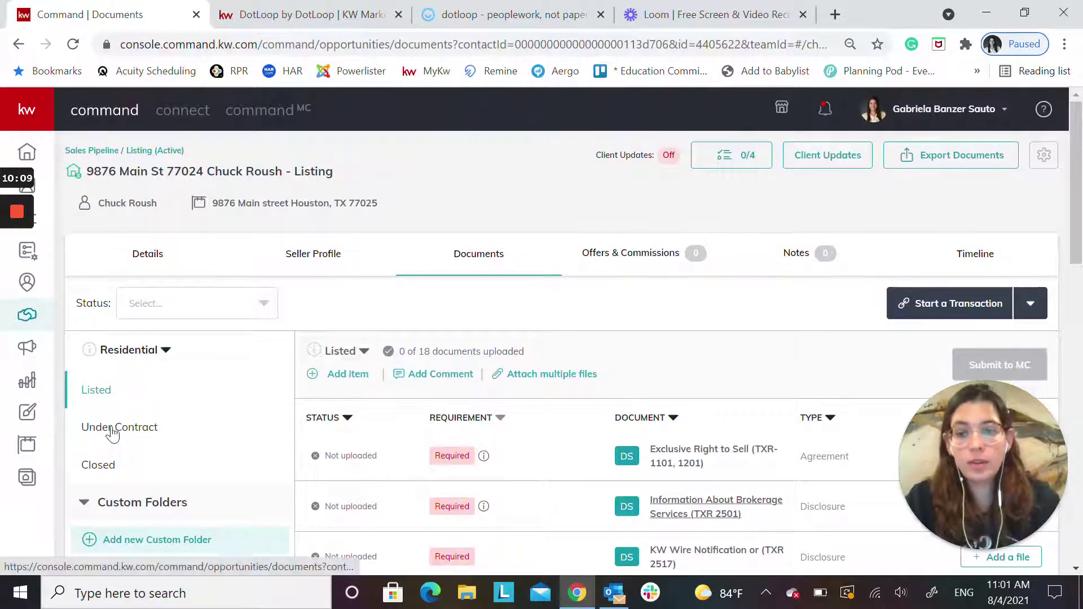
# Switch to the Under Contract stage and review its 13 documents, toggling the Requirement sort
pyautogui.click(106, 433)
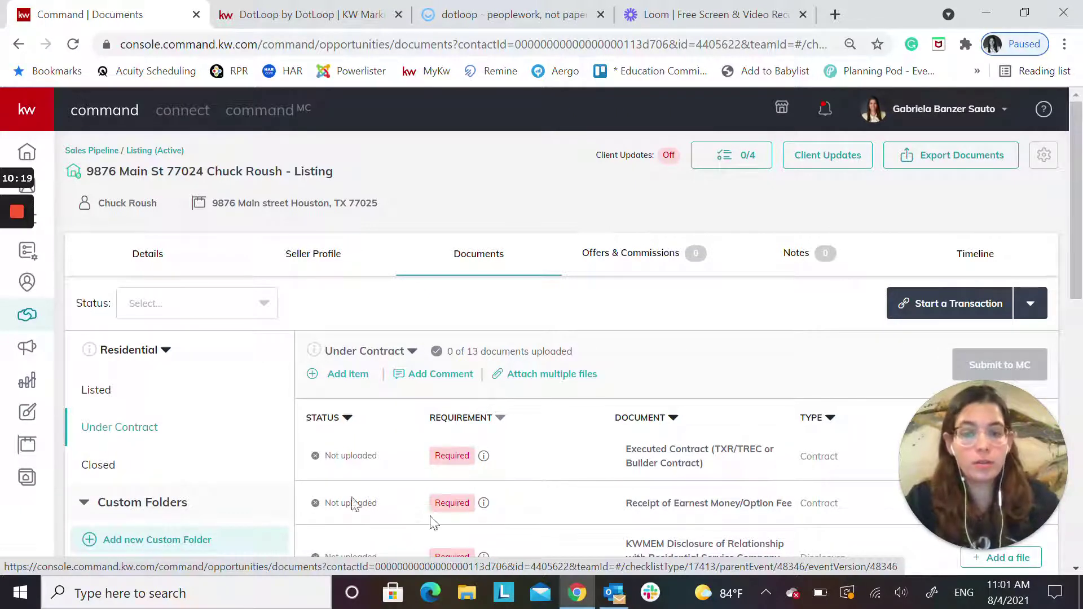
pyautogui.scroll(-5, 621, 477)
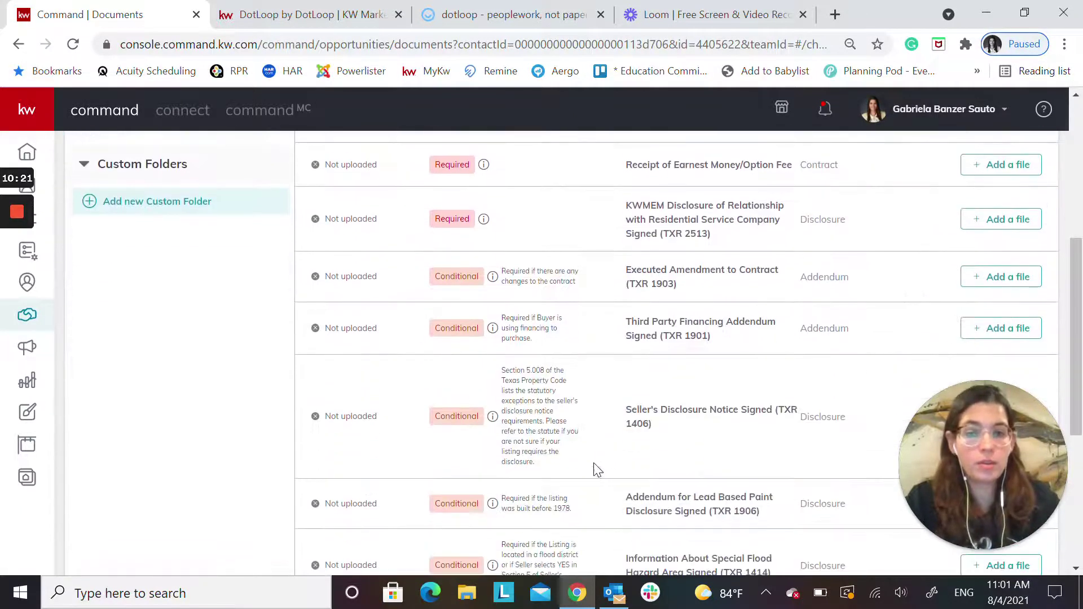
pyautogui.scroll(5, 599, 471)
pyautogui.click(492, 417)
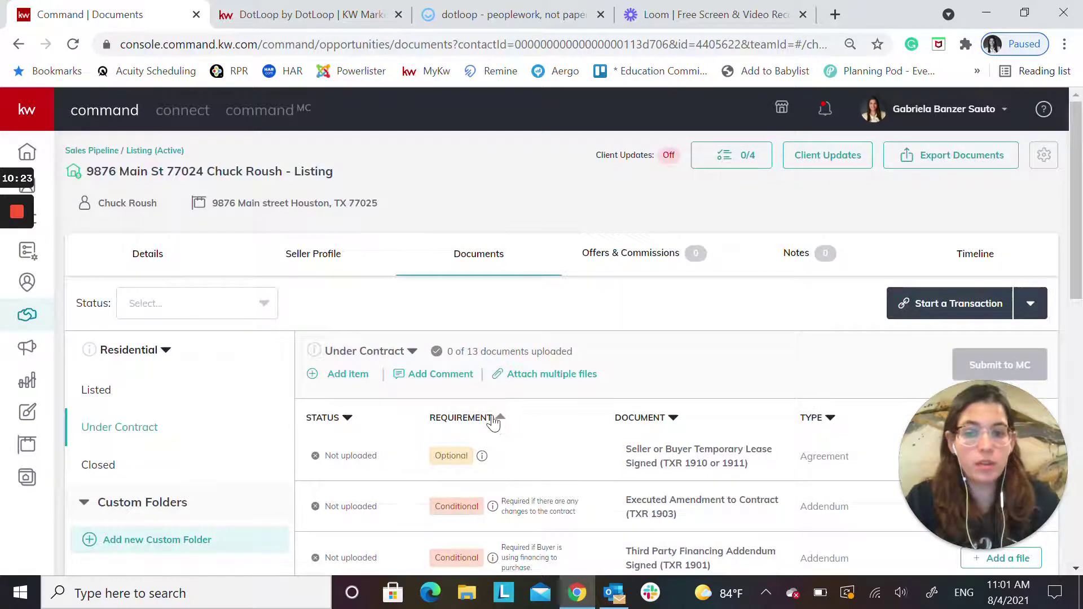
pyautogui.click(495, 420)
pyautogui.scroll(-3, 556, 484)
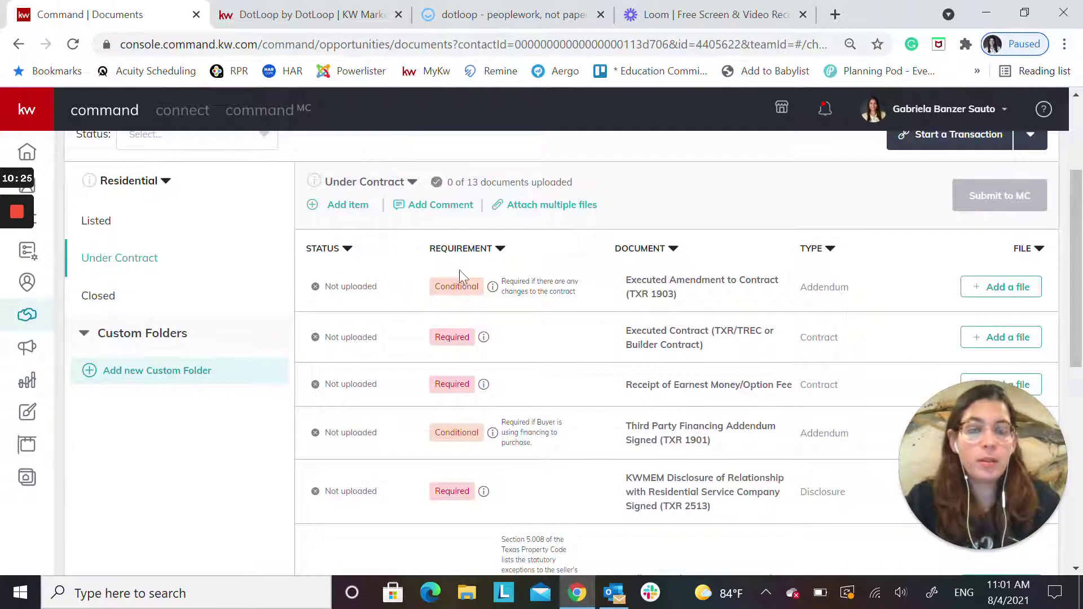
pyautogui.scroll(-8, 541, 403)
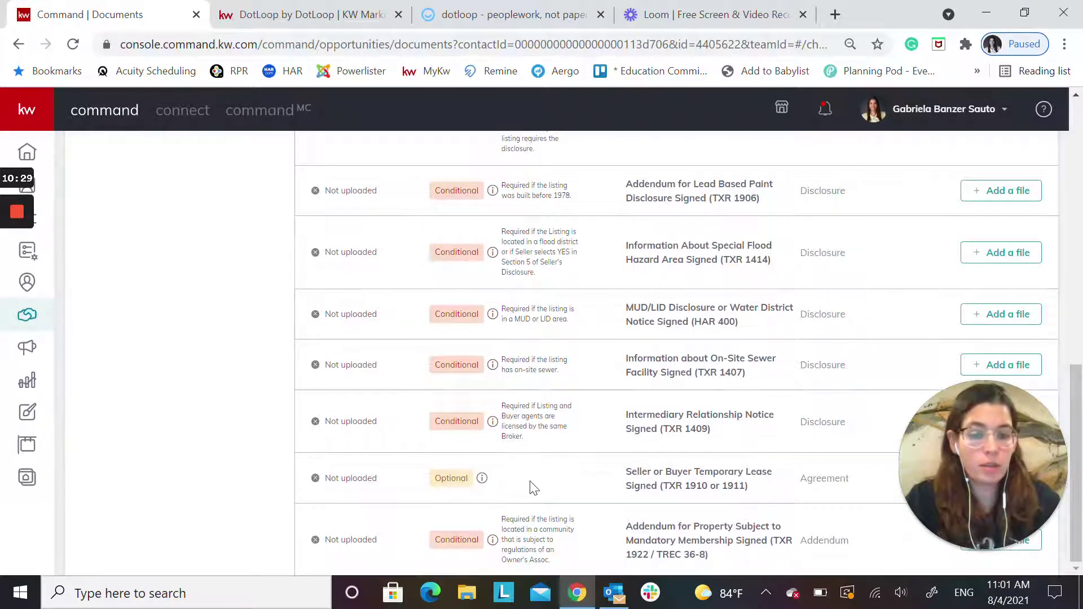
pyautogui.scroll(12, 535, 489)
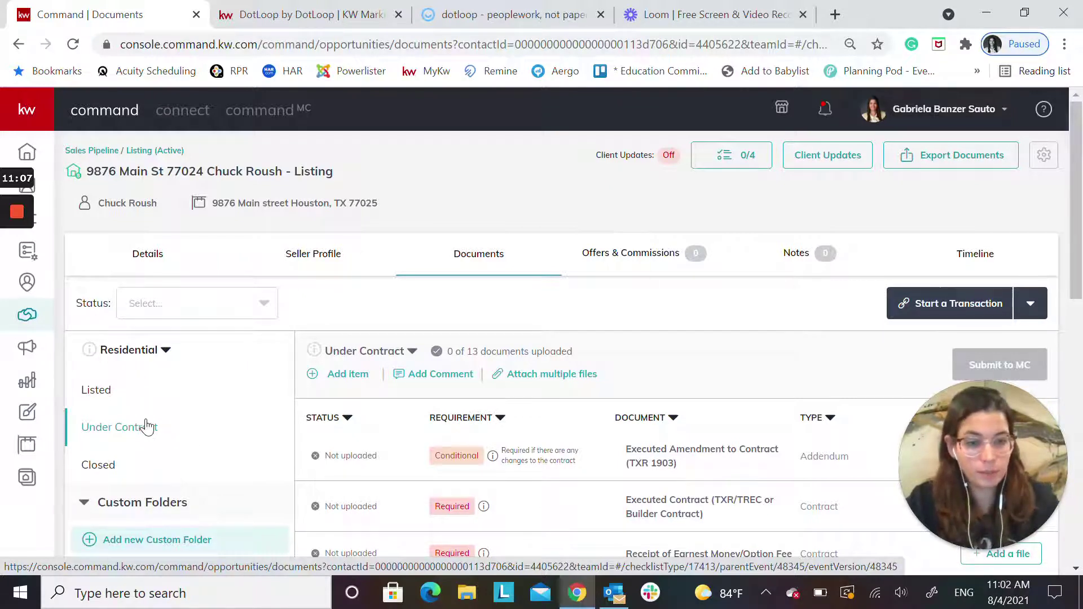
pyautogui.moveTo(17, 285)
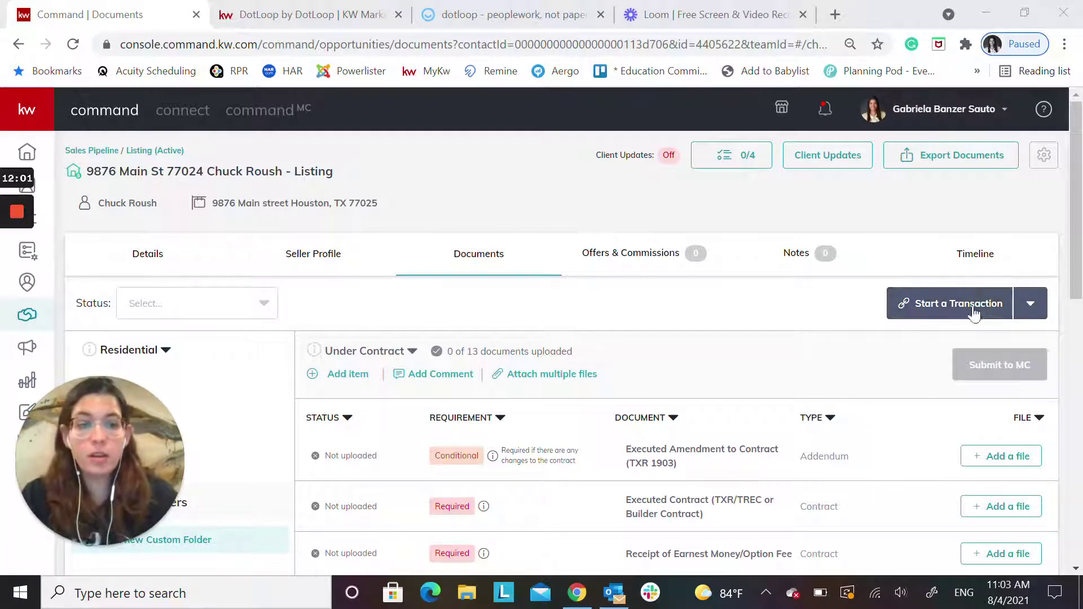
# Start a Dotloop transaction from a chosen template and go to the linked Dotloop loop
pyautogui.click(1029, 305)
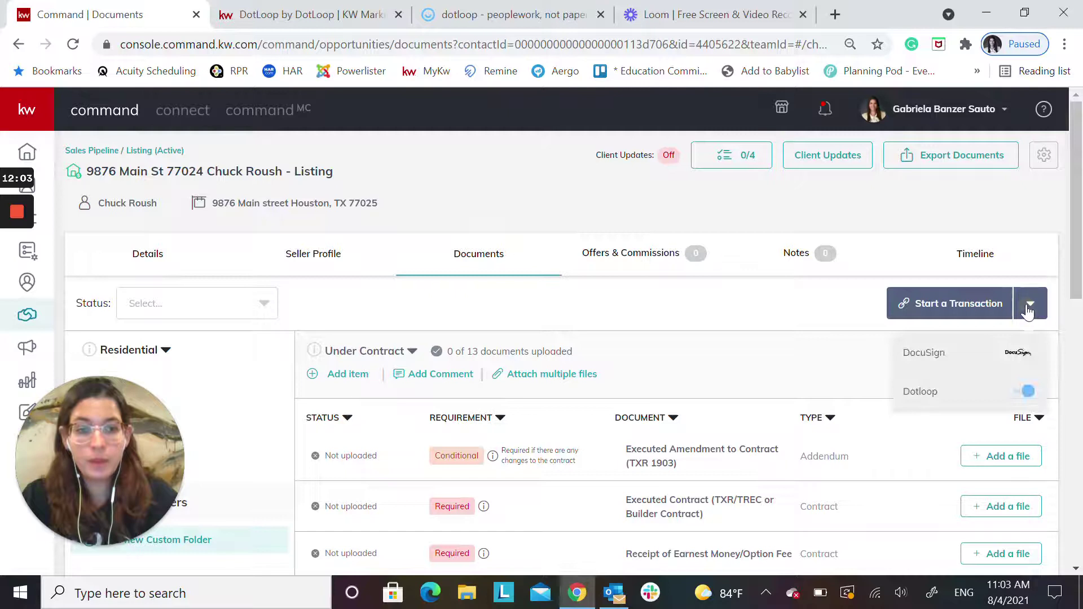
pyautogui.click(930, 393)
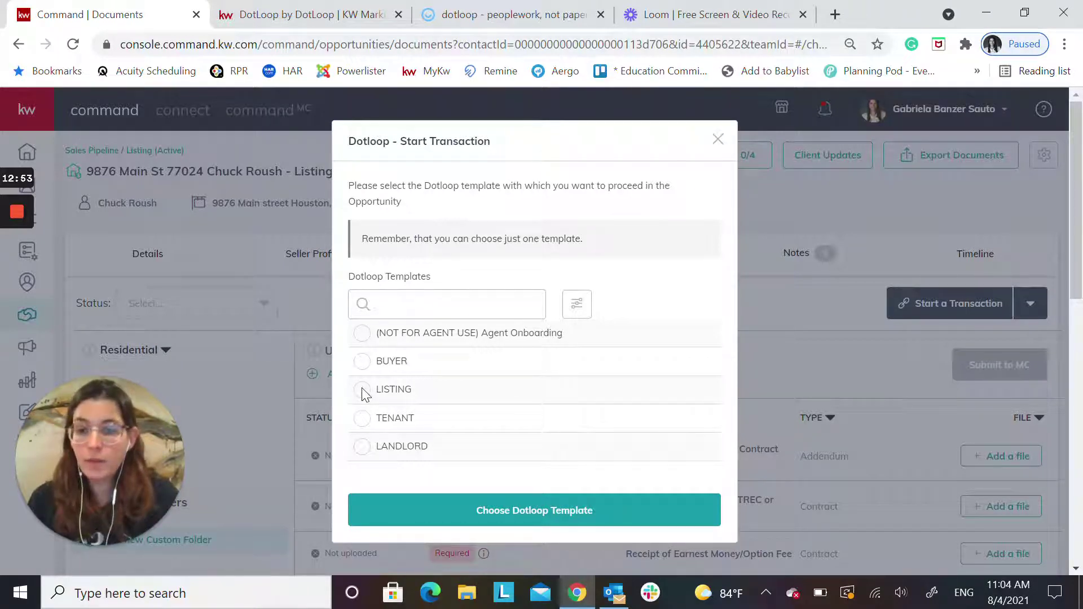
pyautogui.click(533, 511)
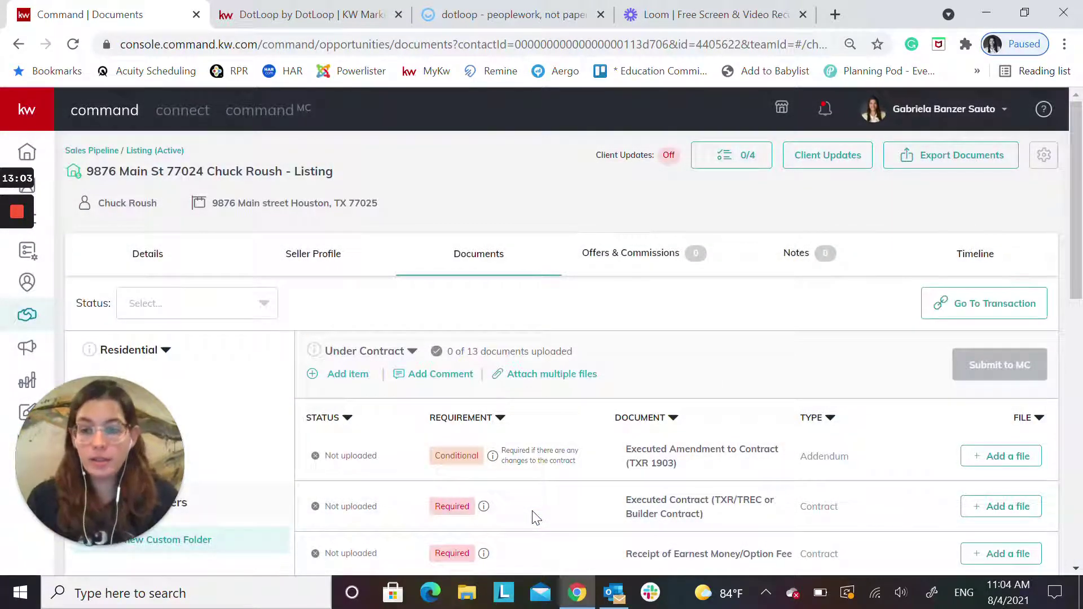
pyautogui.click(985, 305)
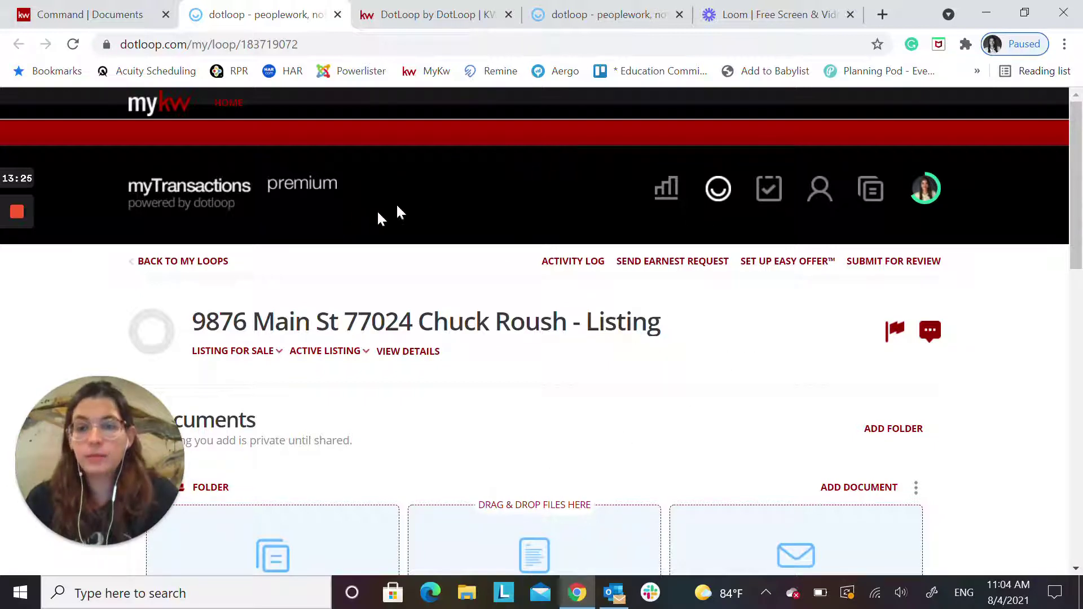
pyautogui.scroll(-1, 395, 206)
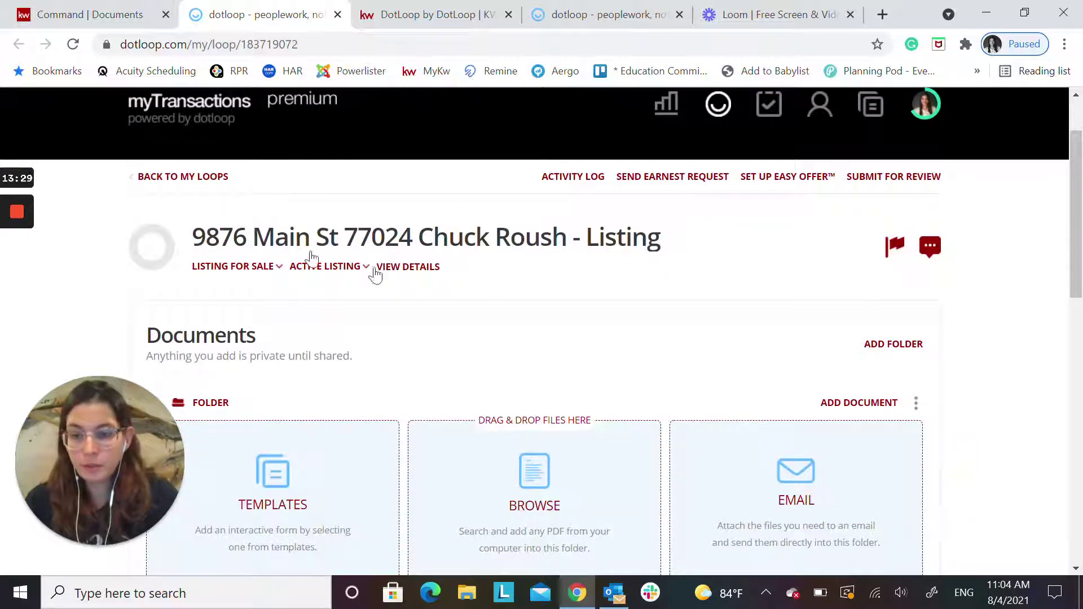
pyautogui.scroll(-10, 592, 329)
pyautogui.scroll(-3, 590, 330)
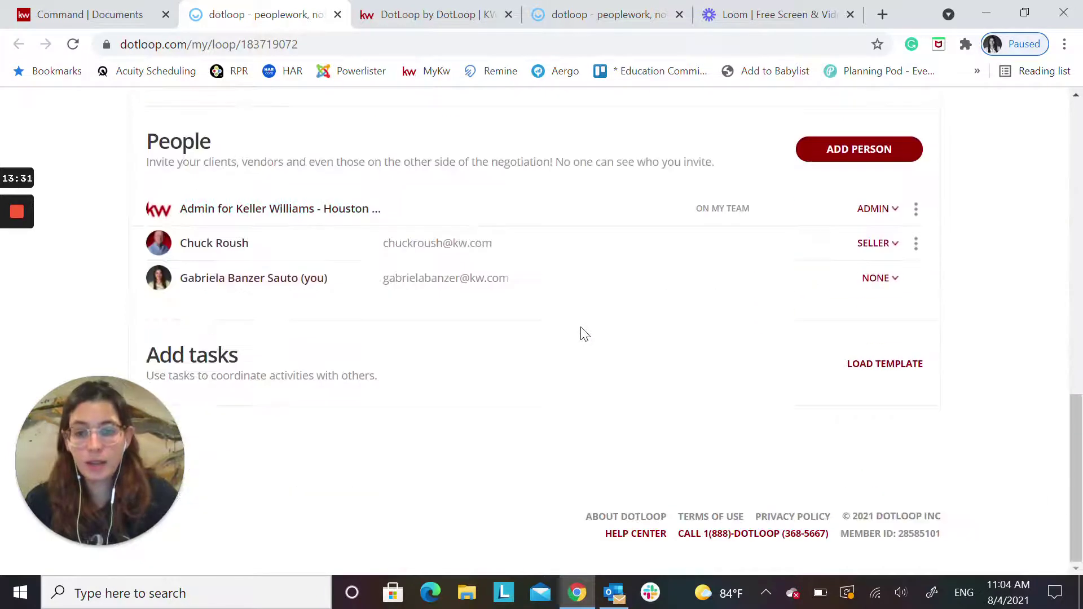
pyautogui.scroll(3, 479, 409)
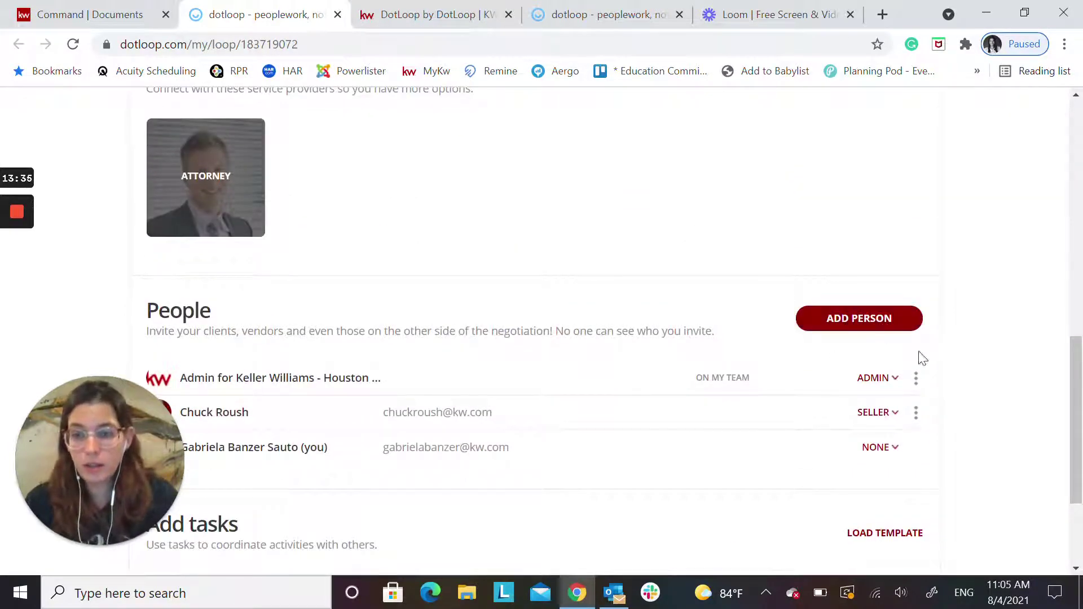
pyautogui.scroll(11, 677, 423)
pyautogui.scroll(-4, 606, 165)
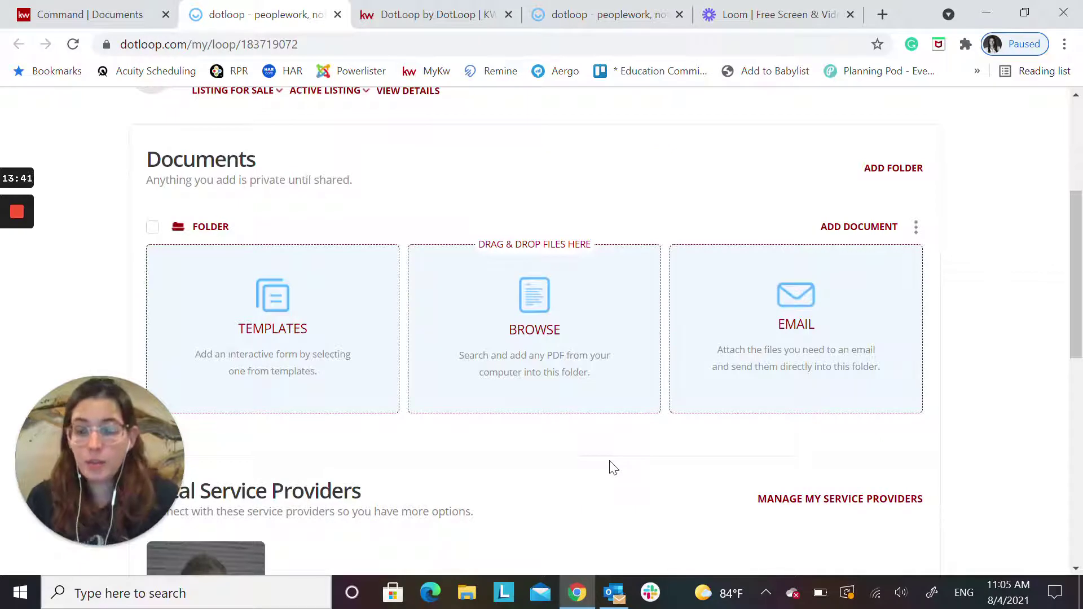
# In the LISTING templates, search 'exclu' and select the Residential Real Estate Listing Agreement
pyautogui.click(272, 293)
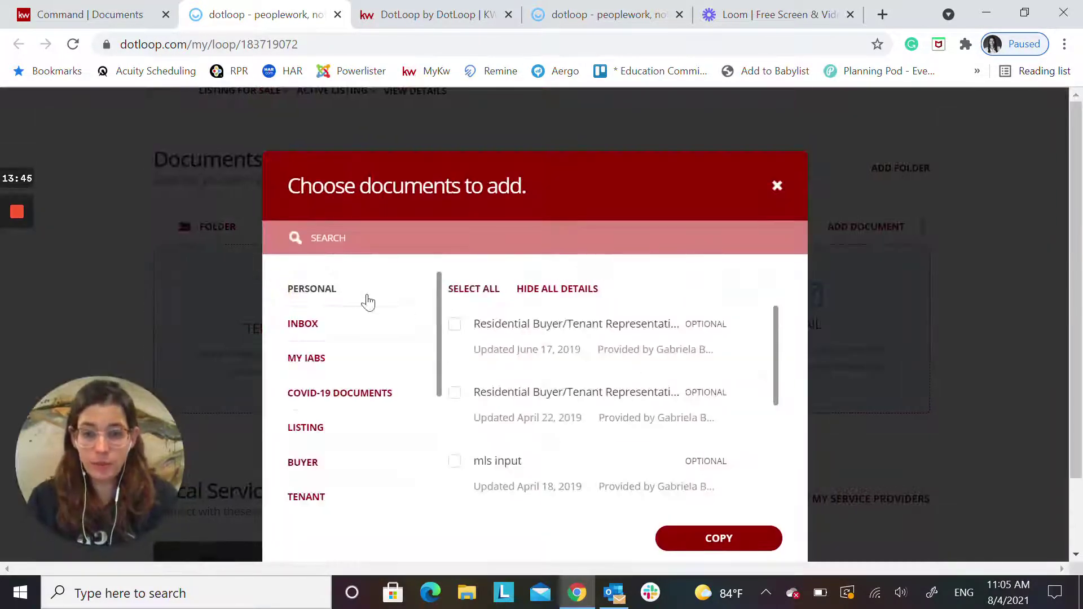
pyautogui.click(306, 430)
pyautogui.click(387, 238)
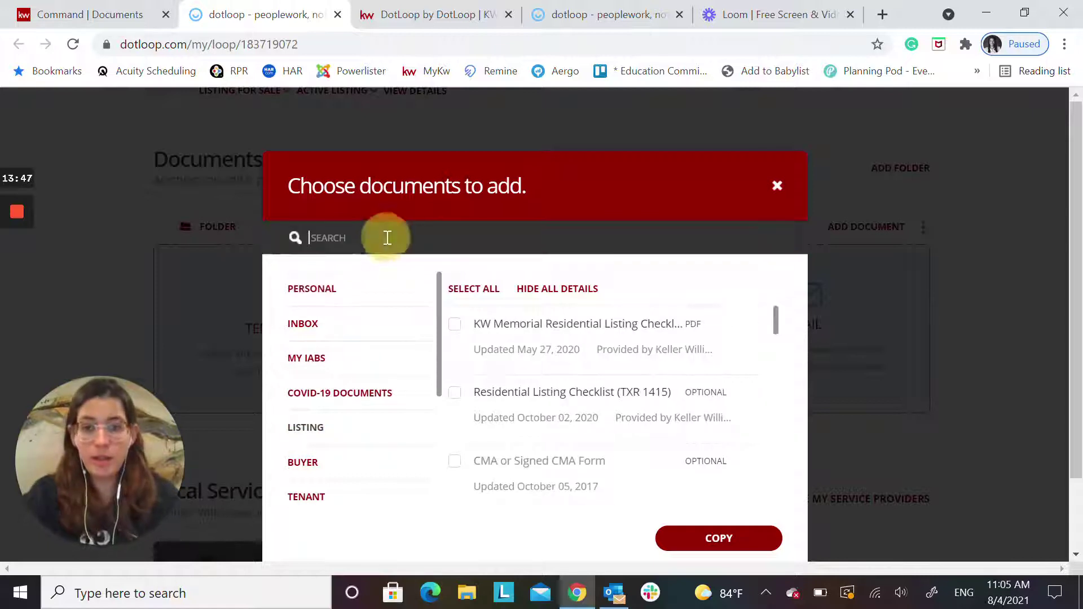
pyautogui.write('exclu')
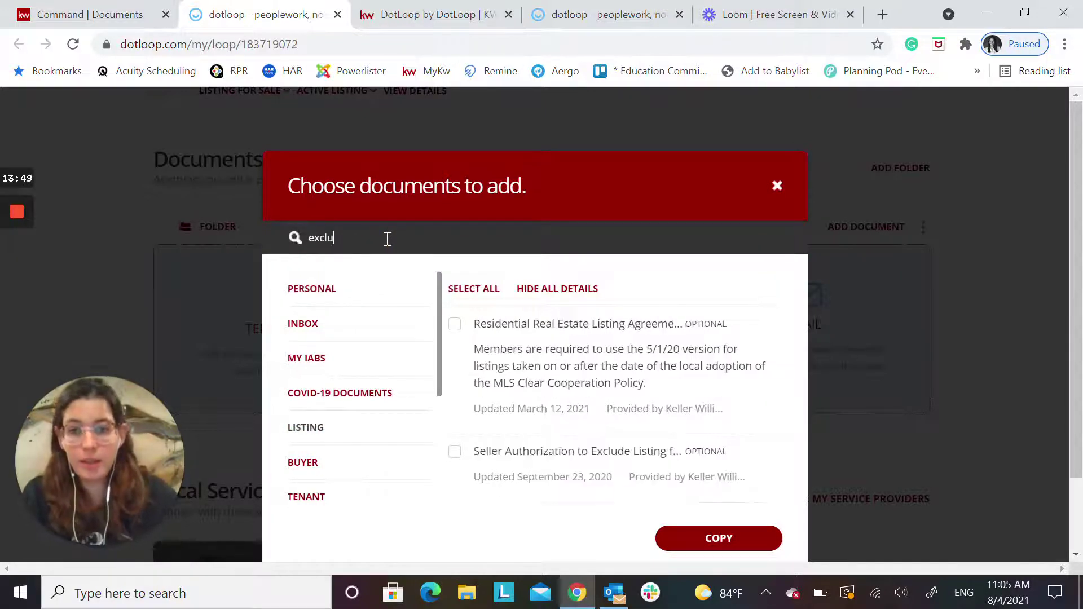
pyautogui.click(455, 324)
# Search 'info', select Information About Brokerage Services, and copy both forms into the loop
pyautogui.doubleClick(361, 238)
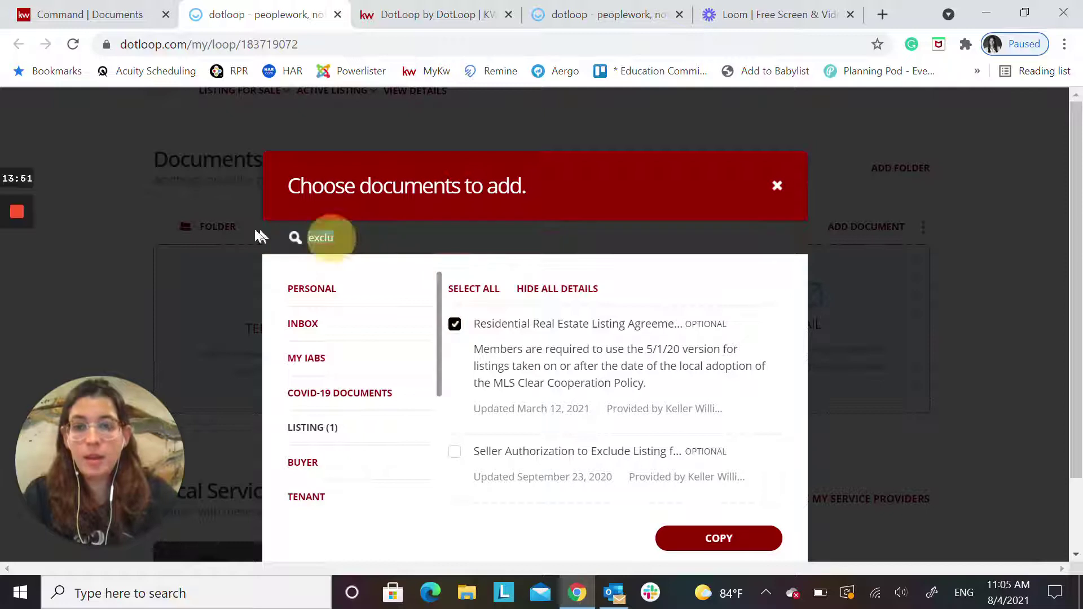
pyautogui.write('info')
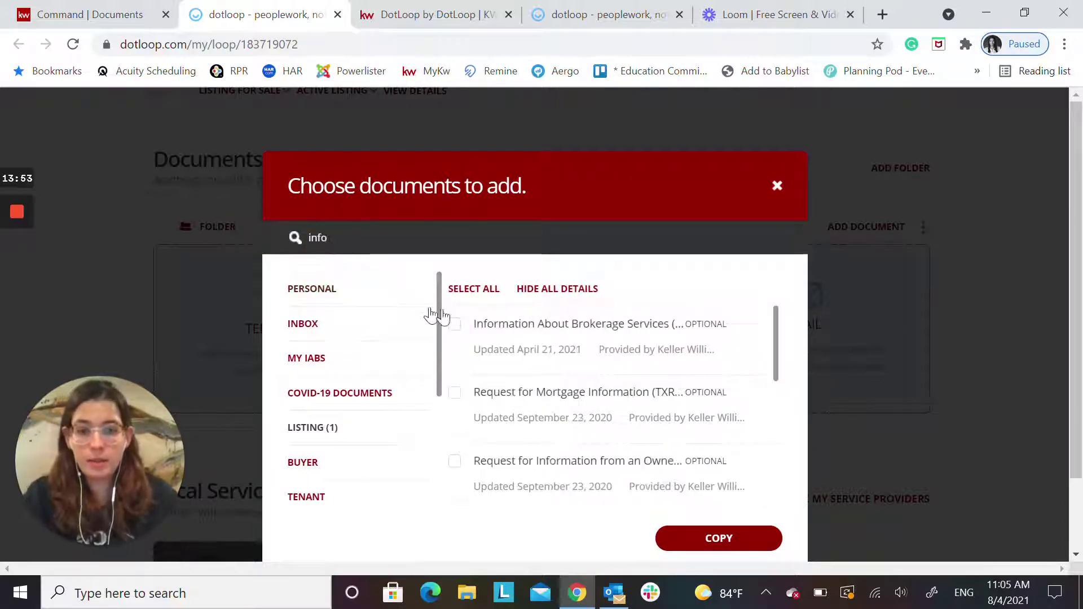
pyautogui.click(456, 324)
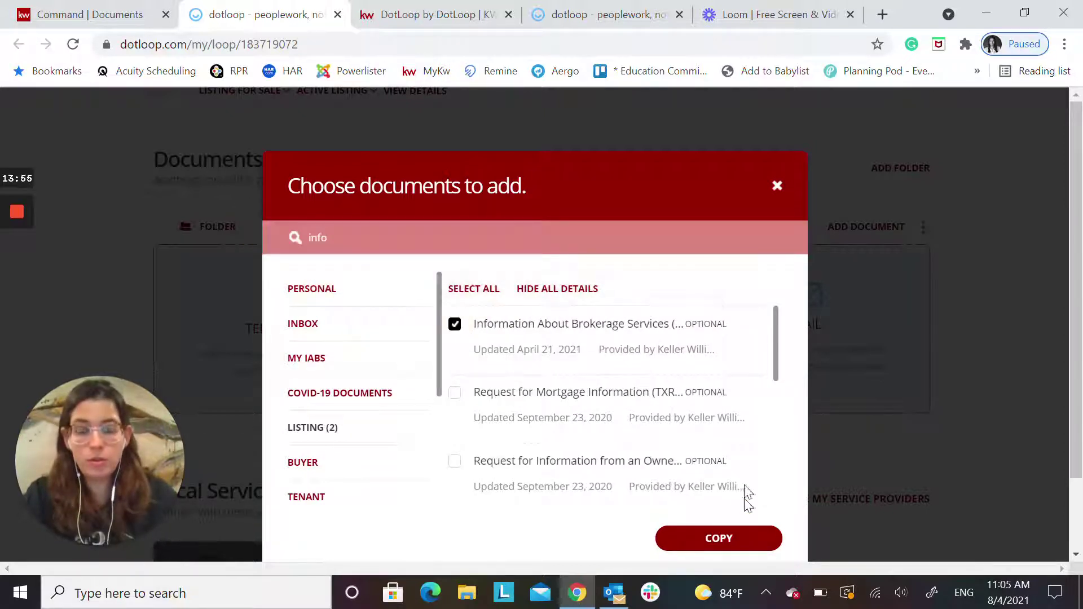
pyautogui.click(719, 539)
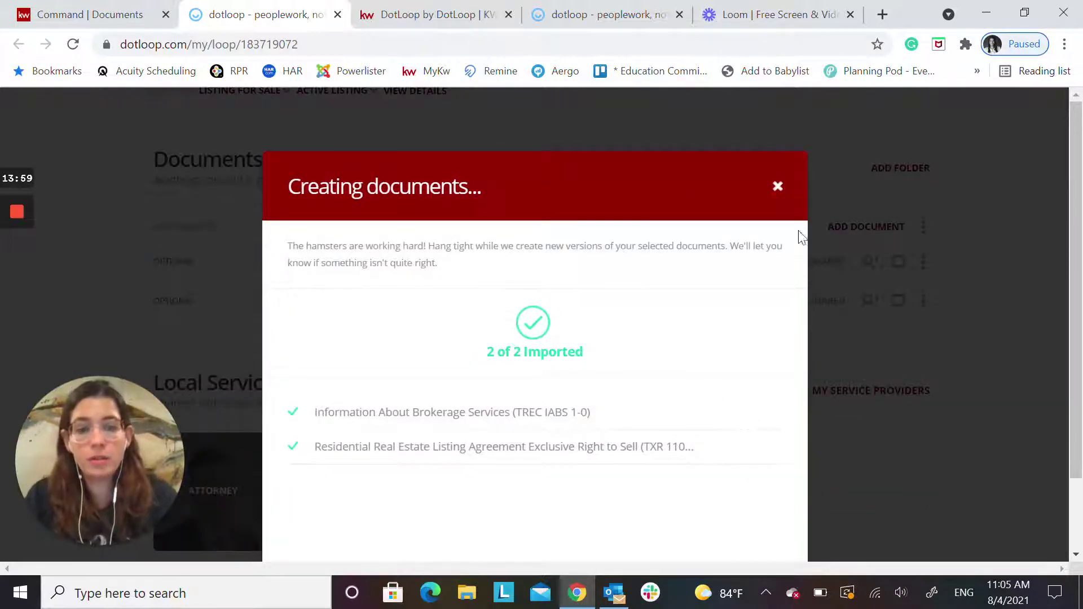
pyautogui.click(778, 187)
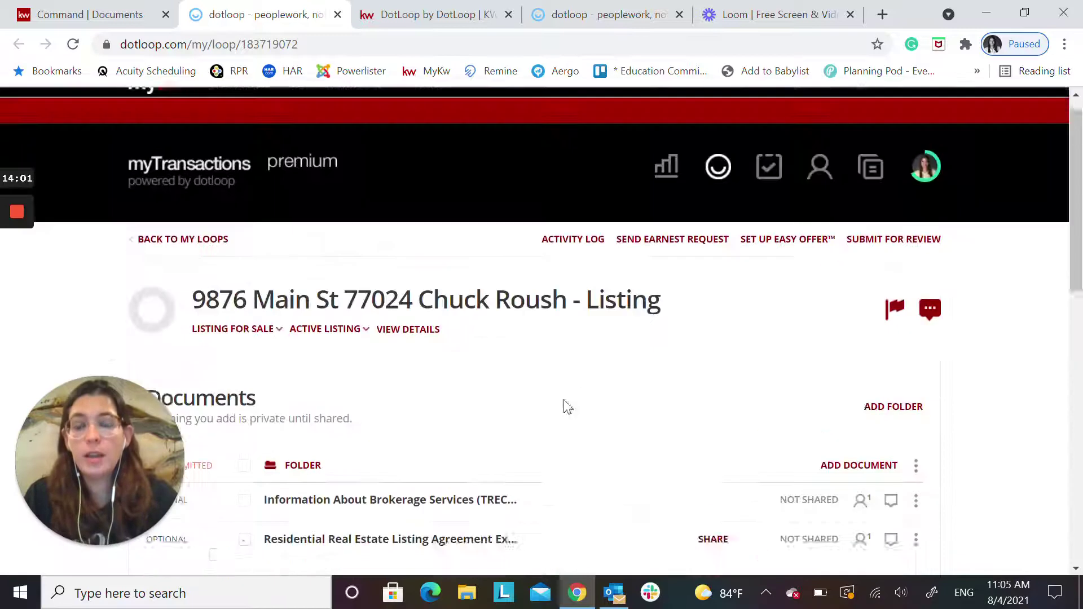
pyautogui.scroll(-2, 496, 423)
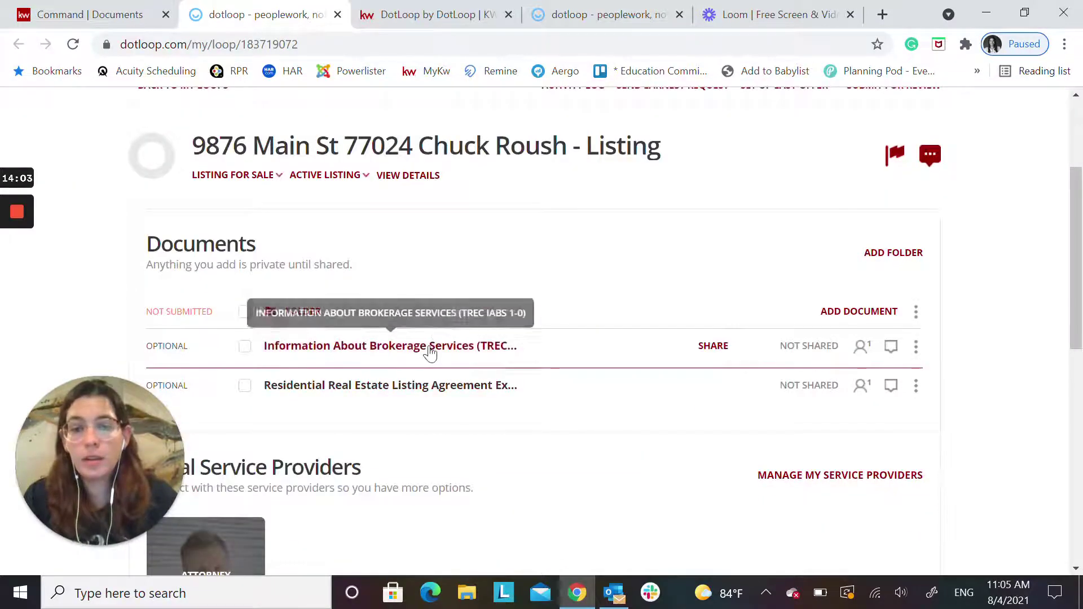
# Autofill and save the Brokerage Services form without sharing it, then move it into the folder
pyautogui.click(429, 349)
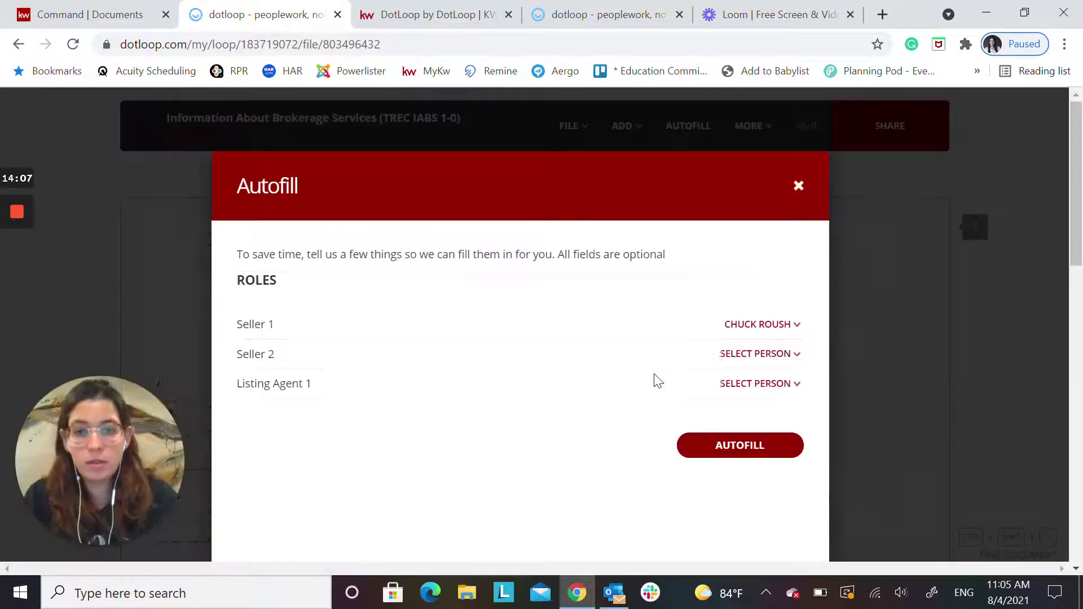
pyautogui.click(749, 445)
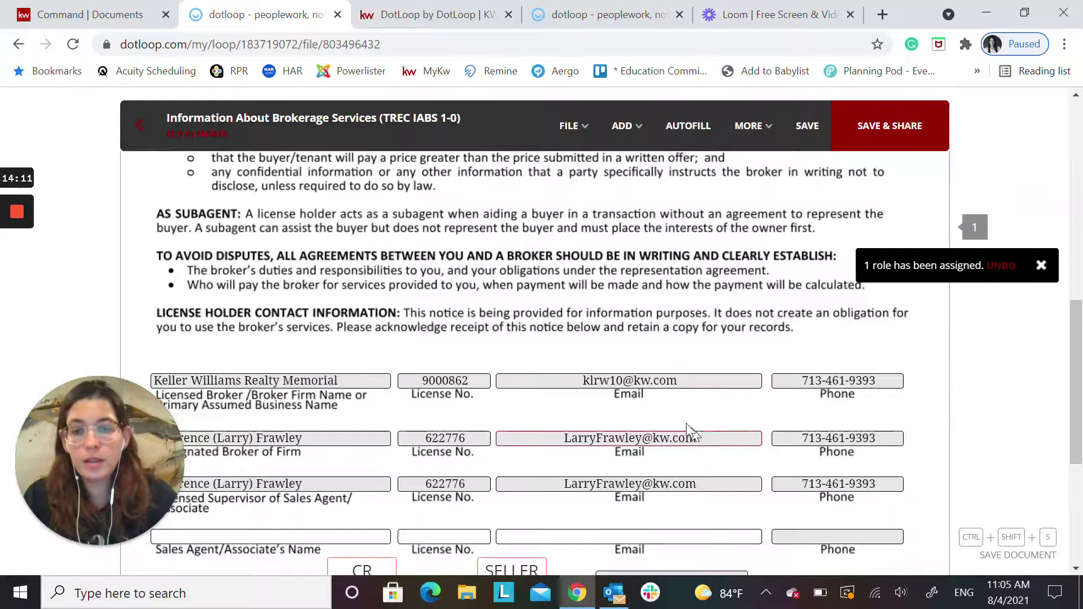
pyautogui.click(807, 125)
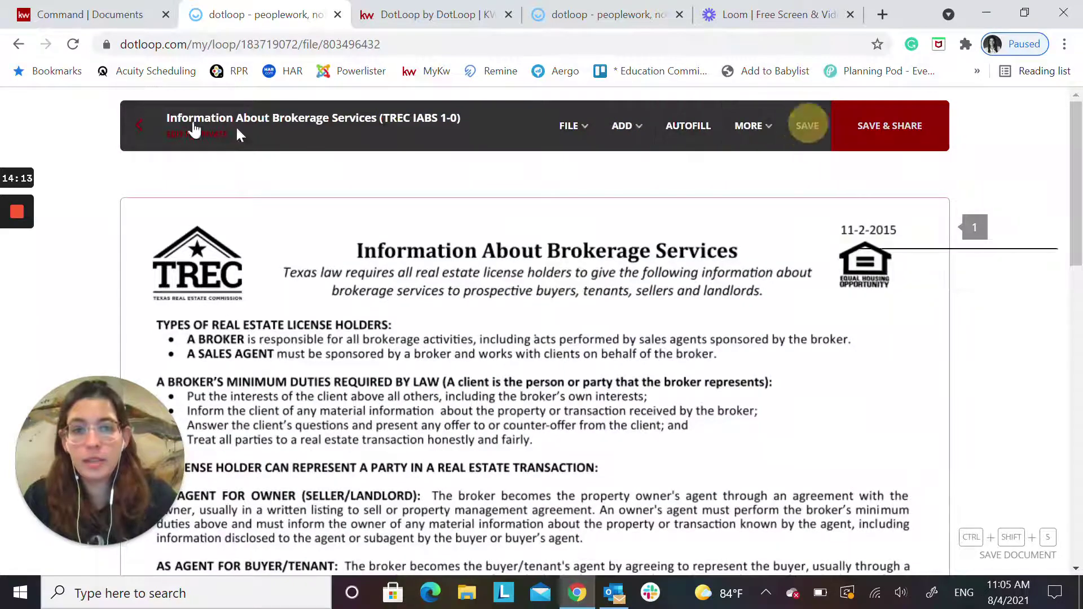
pyautogui.click(139, 125)
pyautogui.click(584, 396)
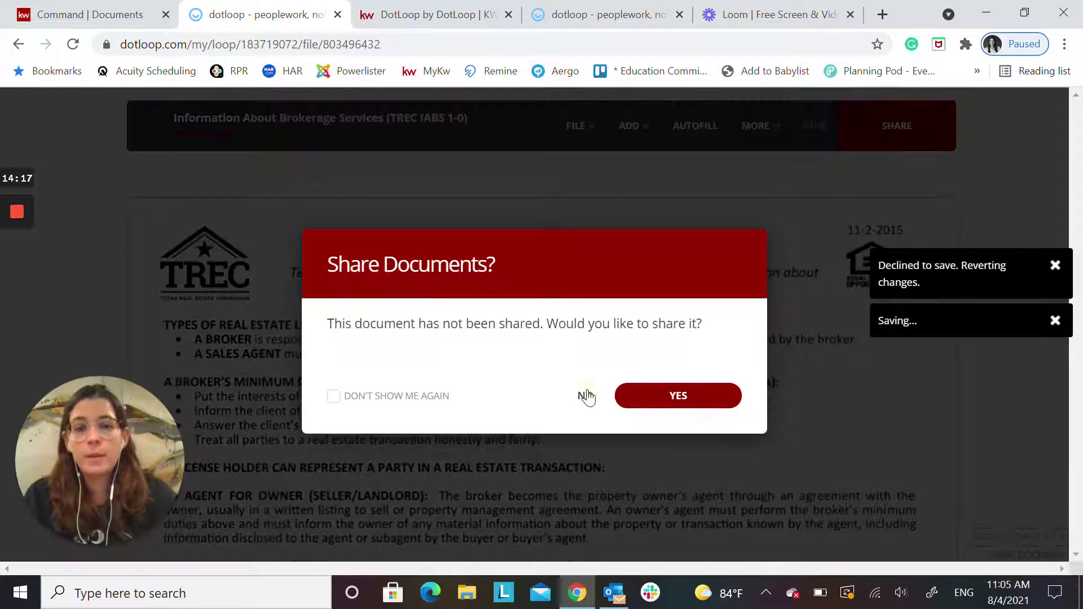
pyautogui.click(585, 395)
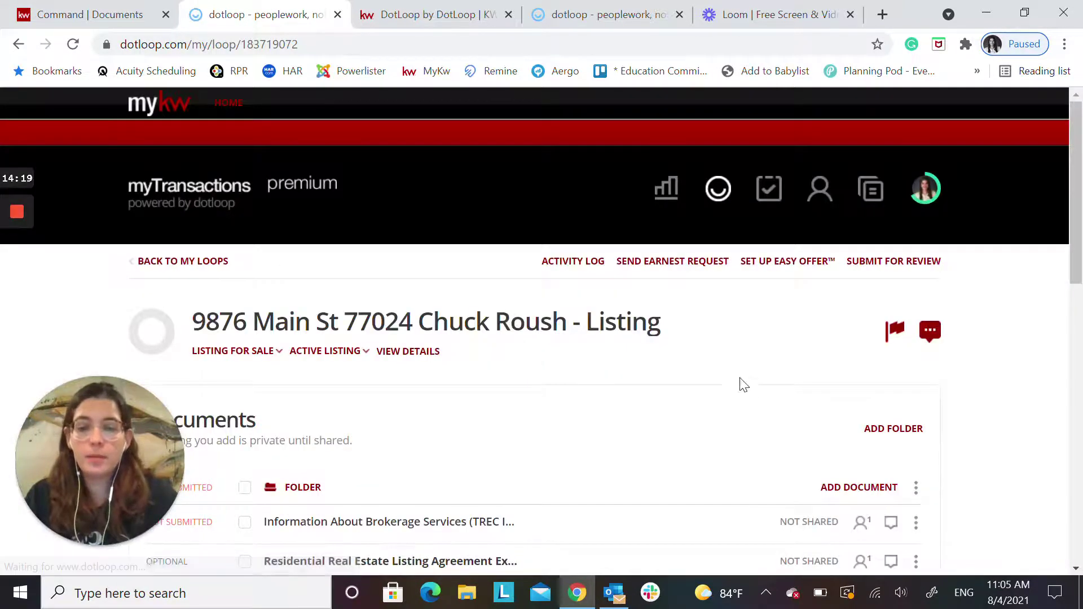
pyautogui.scroll(-3, 732, 402)
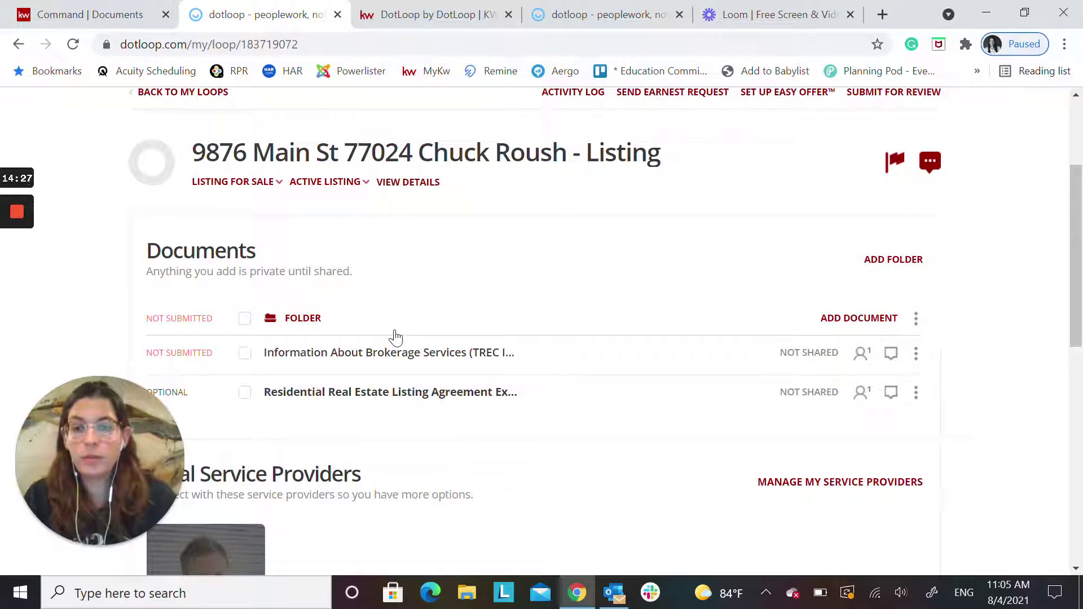
pyautogui.moveTo(395, 338); pyautogui.dragTo(286, 316)
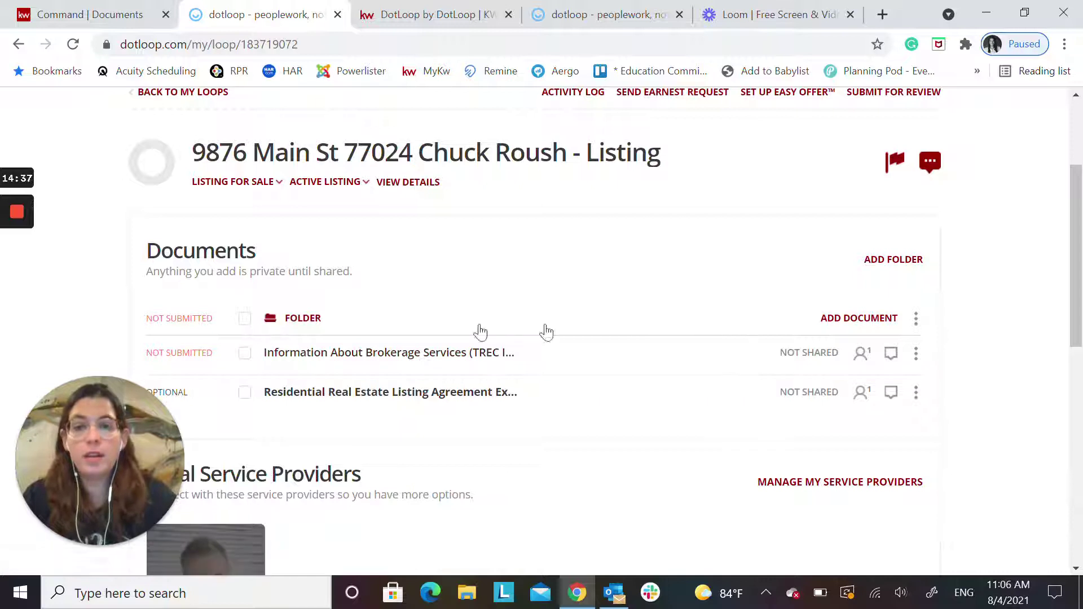
# Back in KW Command, open the Listed checklist and start adding a file to Exclusive Right to Sell
pyautogui.click(114, 9)
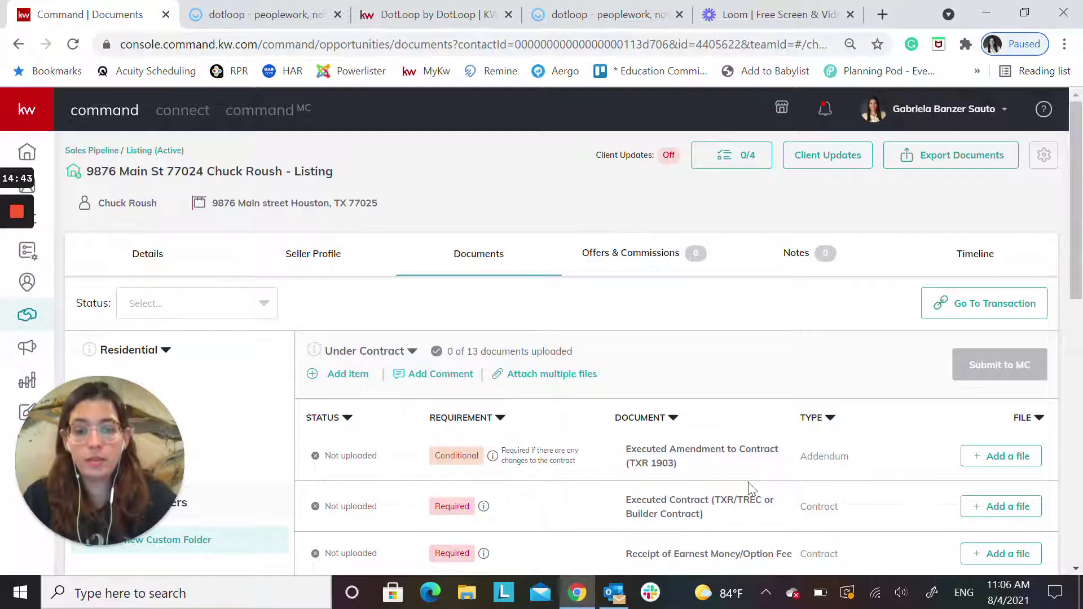
pyautogui.moveTo(117, 430); pyautogui.dragTo(1039, 478)
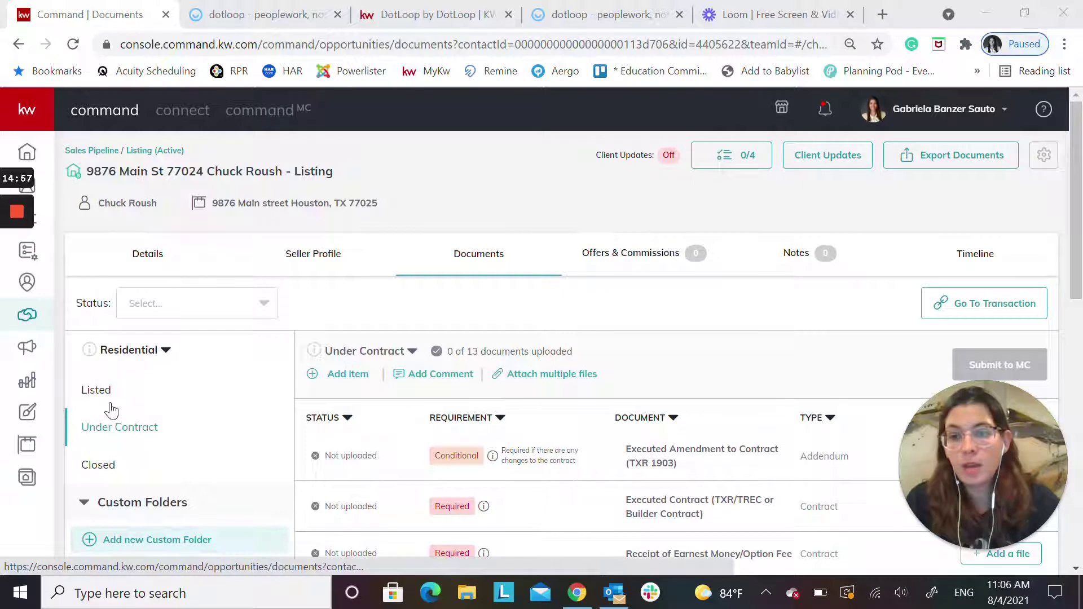
pyautogui.click(91, 390)
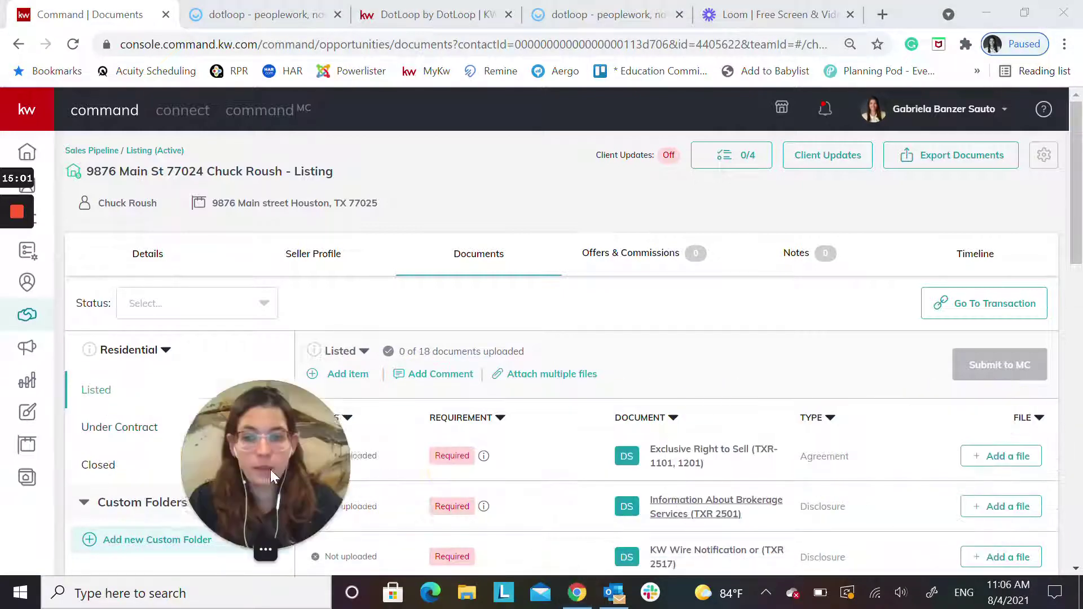
pyautogui.scroll(-2, 779, 488)
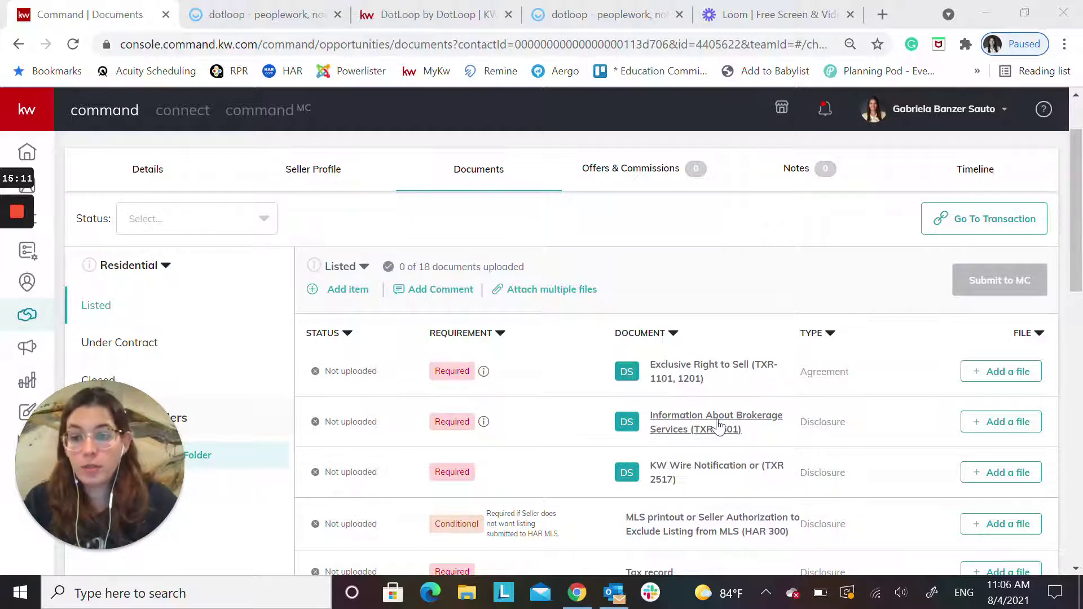
pyautogui.click(988, 372)
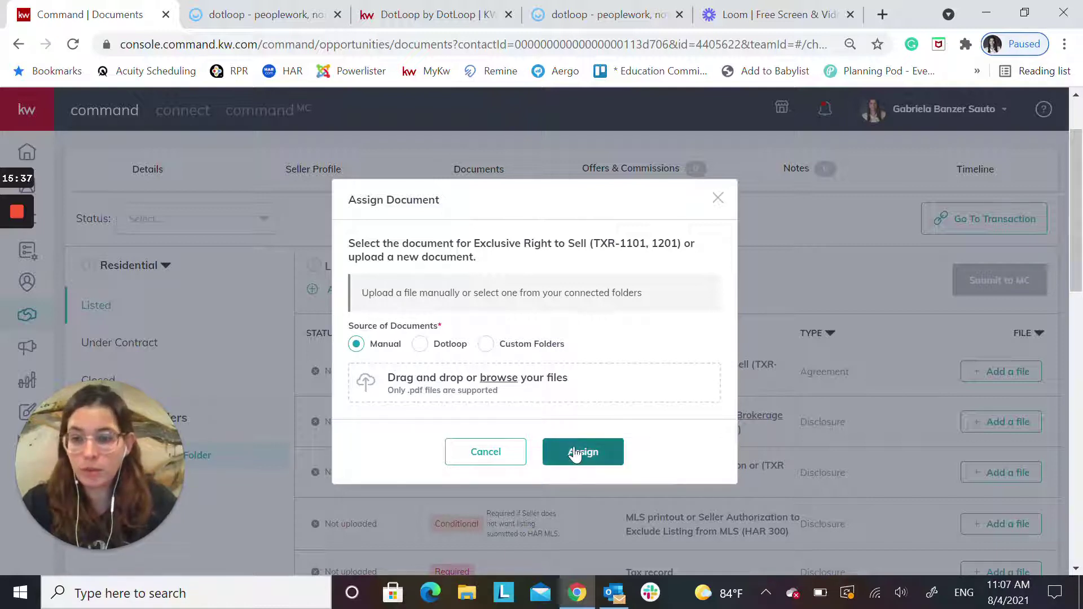
# Browse the Dotloop and Custom Folders sources for Exclusive Right to Sell, then cancel without assigning
pyautogui.click(421, 345)
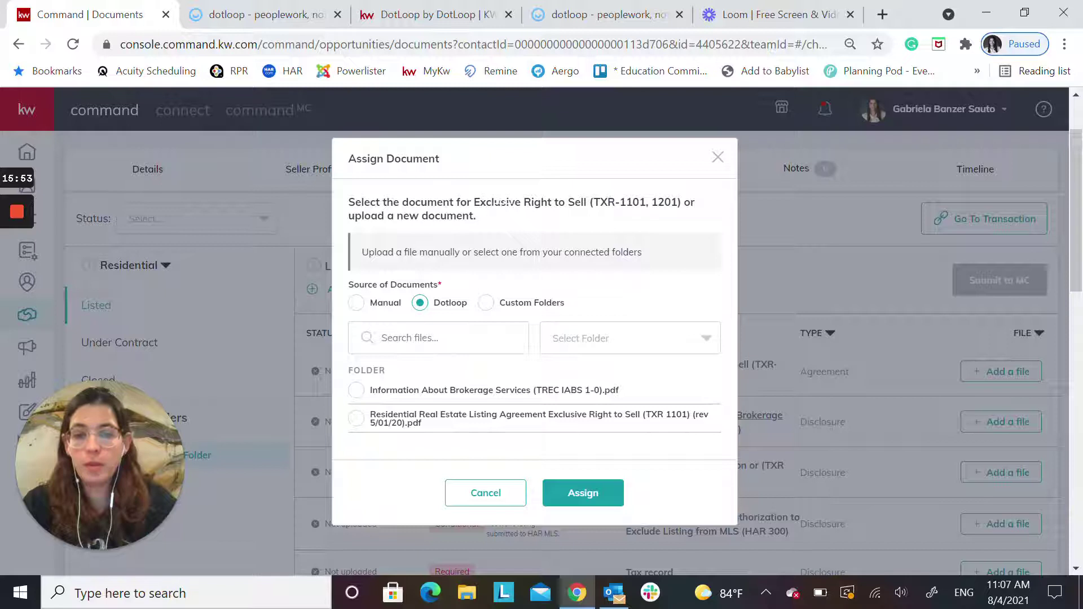
pyautogui.click(356, 420)
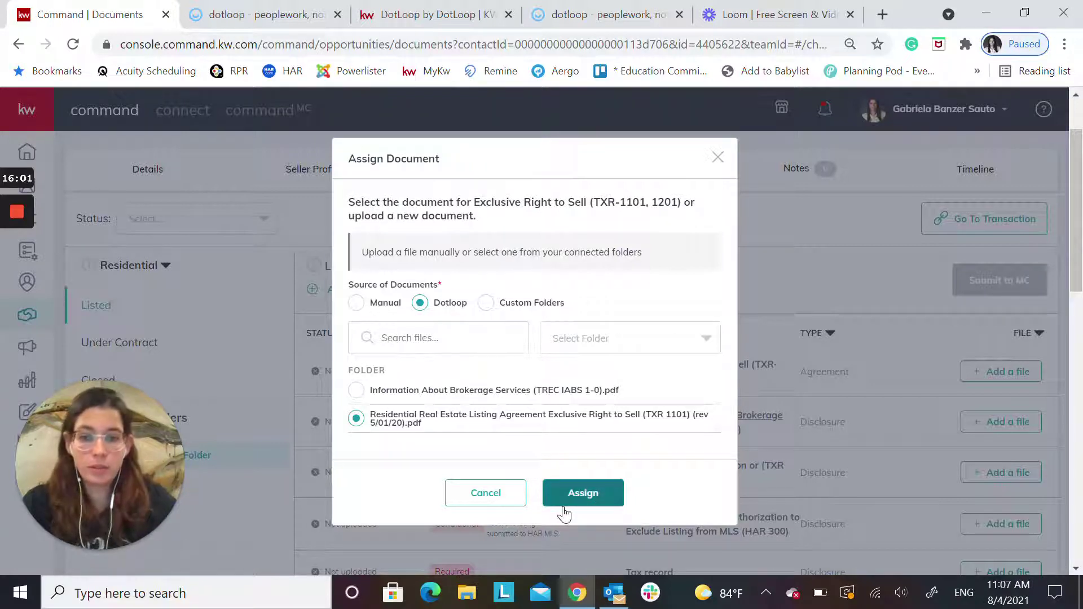
pyautogui.click(487, 303)
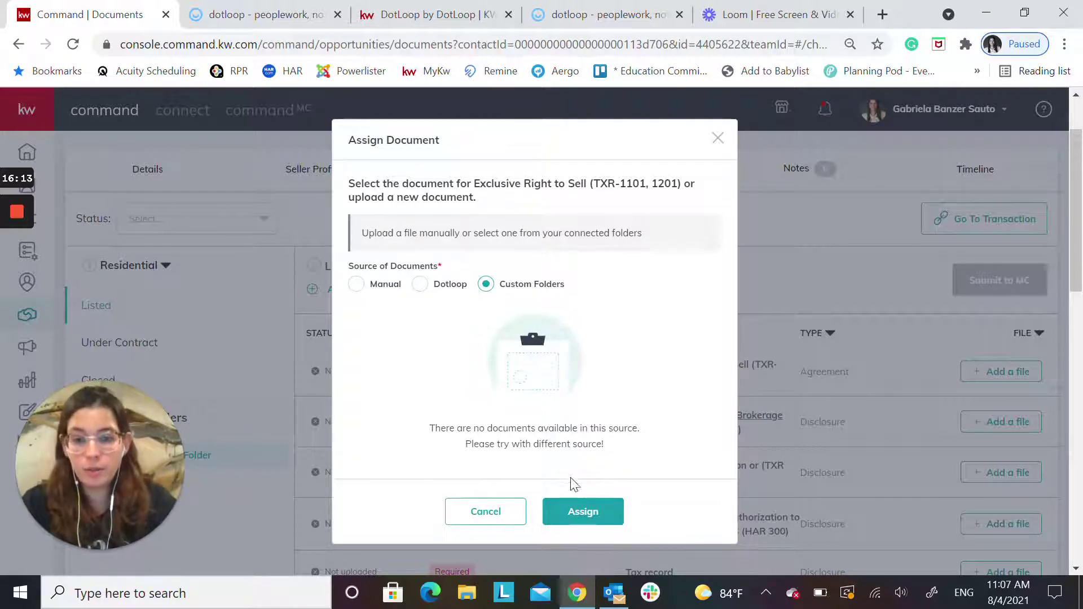
pyautogui.click(490, 513)
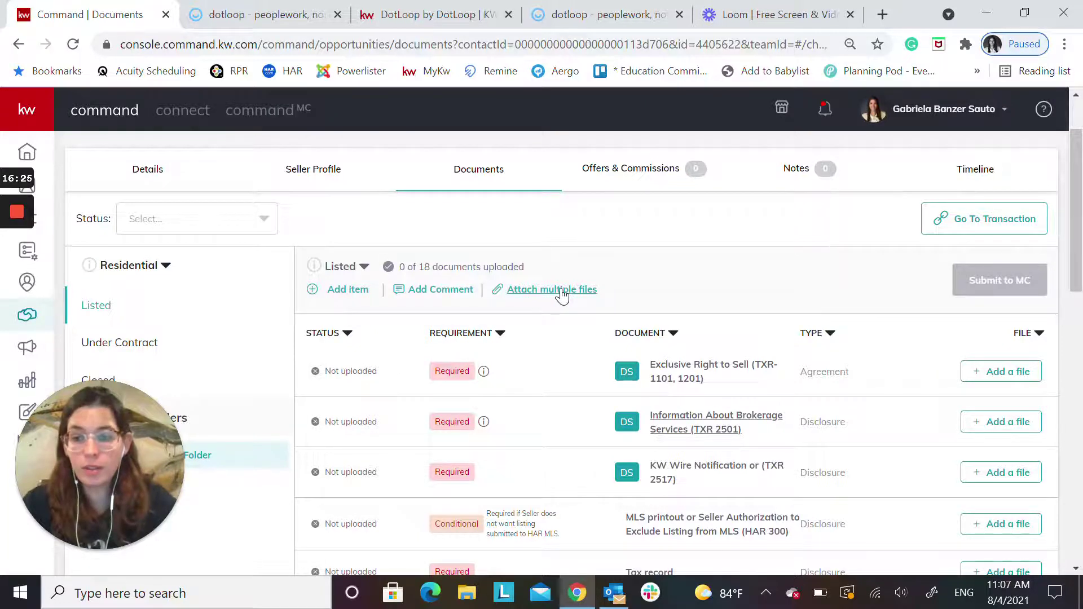
# Open Attach multiple files for the Listed checklist and switch the file source to Dotloop
pyautogui.click(562, 291)
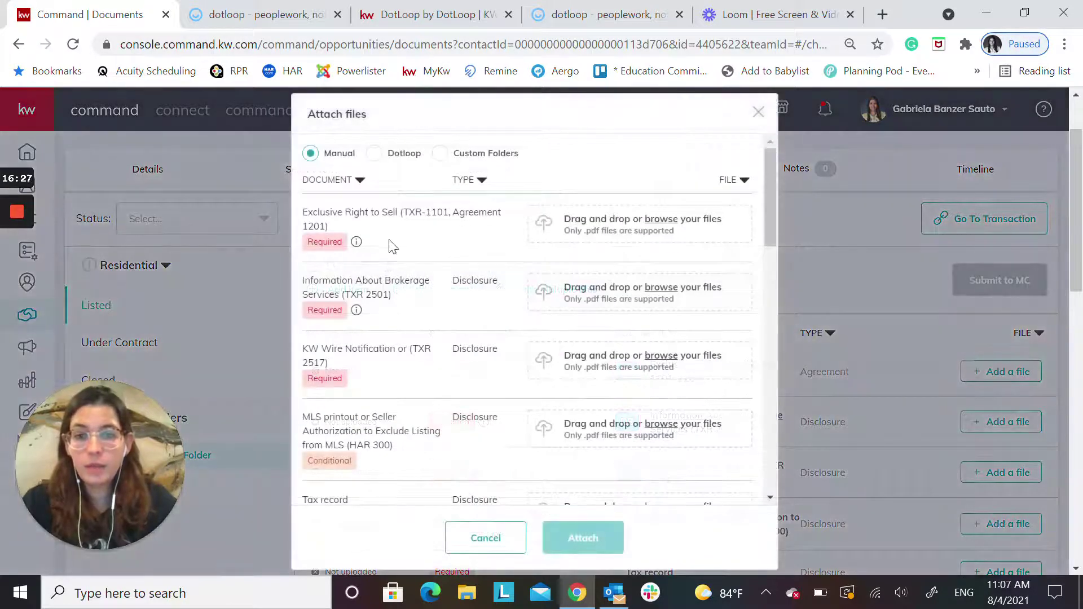
pyautogui.scroll(-15, 394, 373)
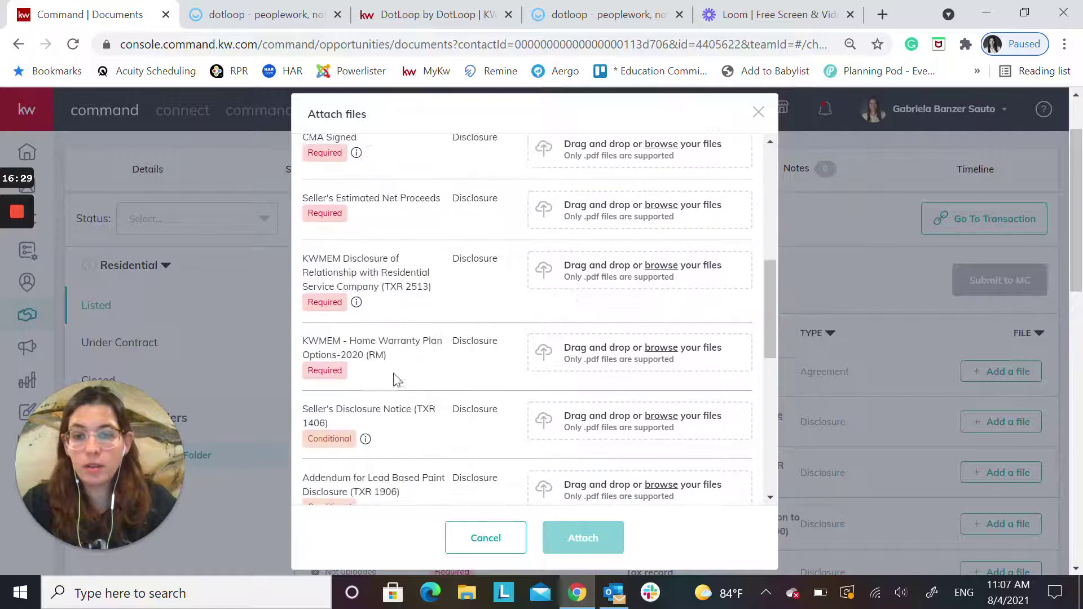
pyautogui.scroll(14, 378, 337)
pyautogui.scroll(3, 378, 336)
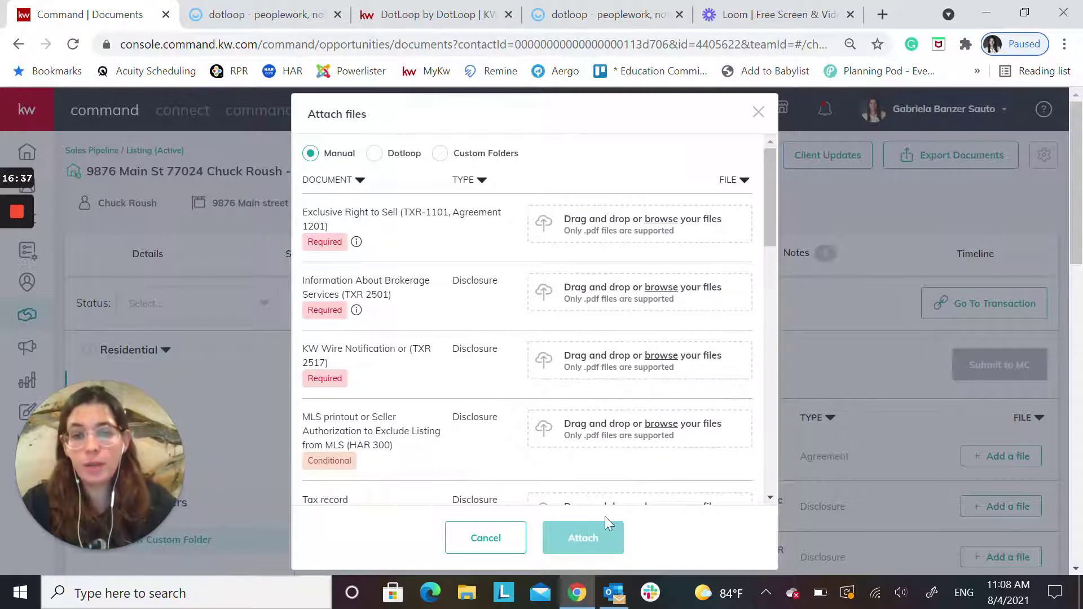
pyautogui.click(375, 154)
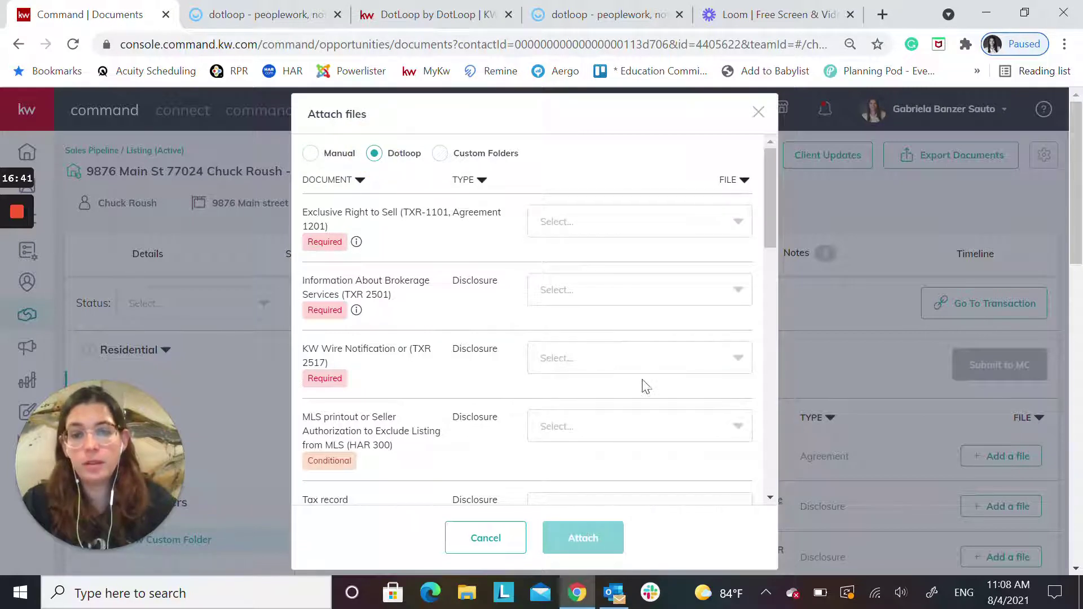
# Attach the Residential Listing Agreement and Brokerage Services files to the first two requirements
pyautogui.click(585, 224)
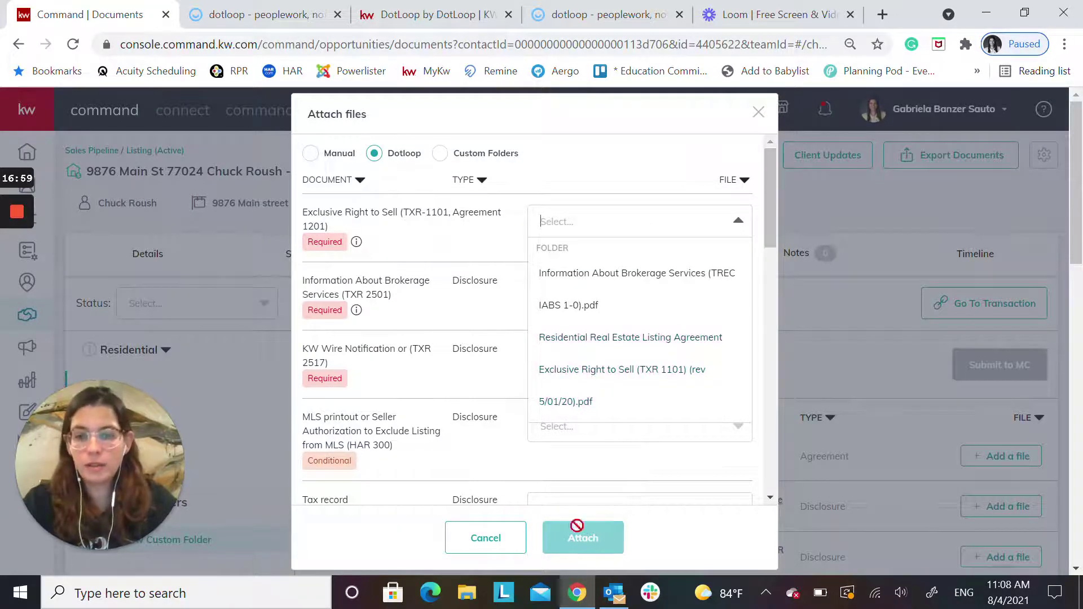
pyautogui.click(558, 337)
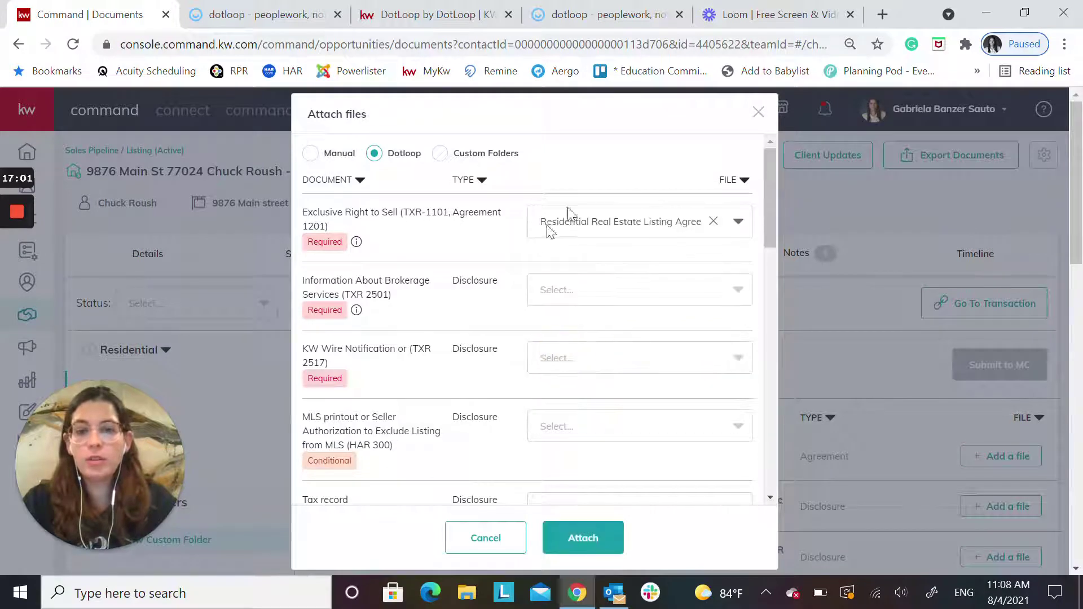
pyautogui.click(558, 294)
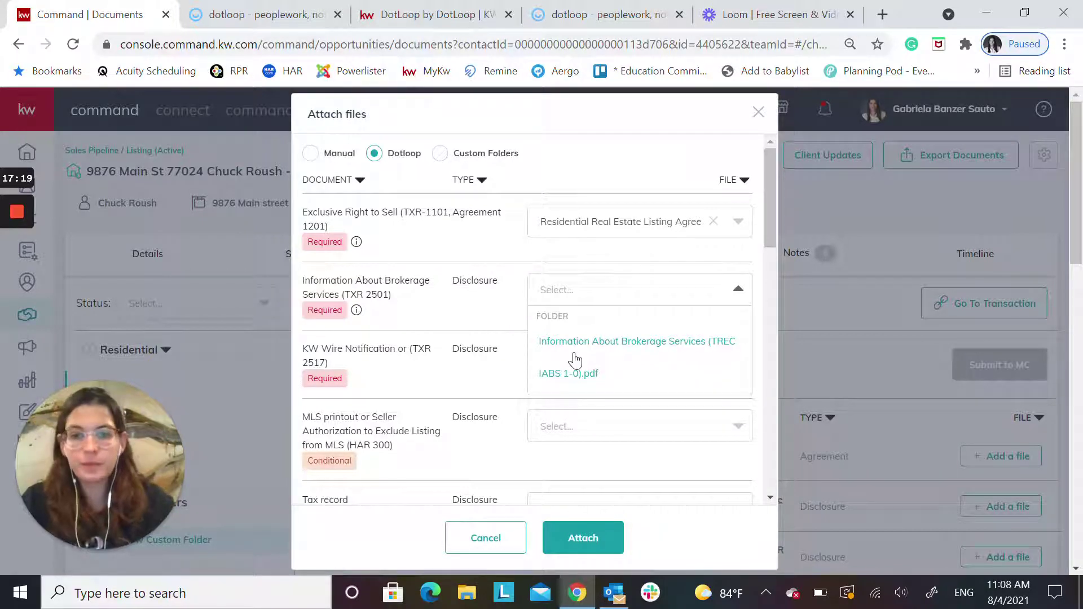
pyautogui.click(575, 344)
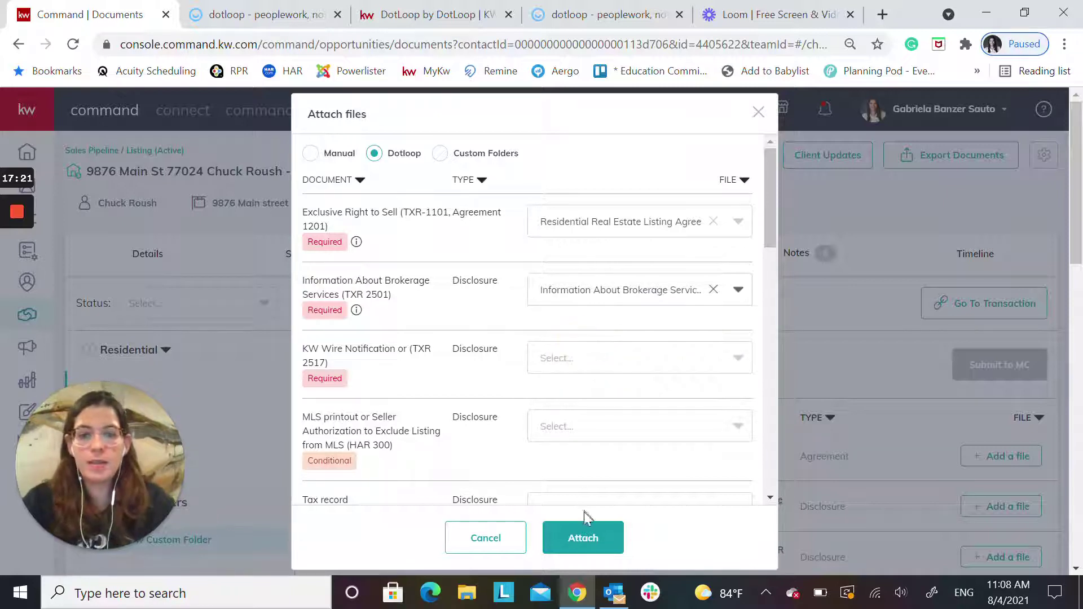
pyautogui.scroll(-1, 604, 356)
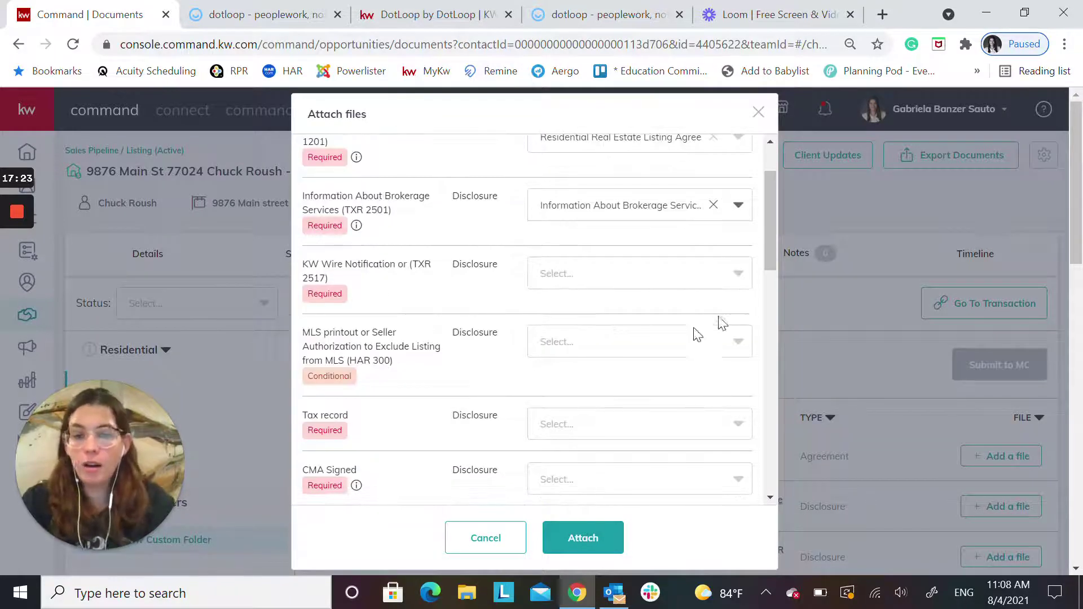
pyautogui.scroll(-1, 660, 443)
pyautogui.scroll(-1, 536, 290)
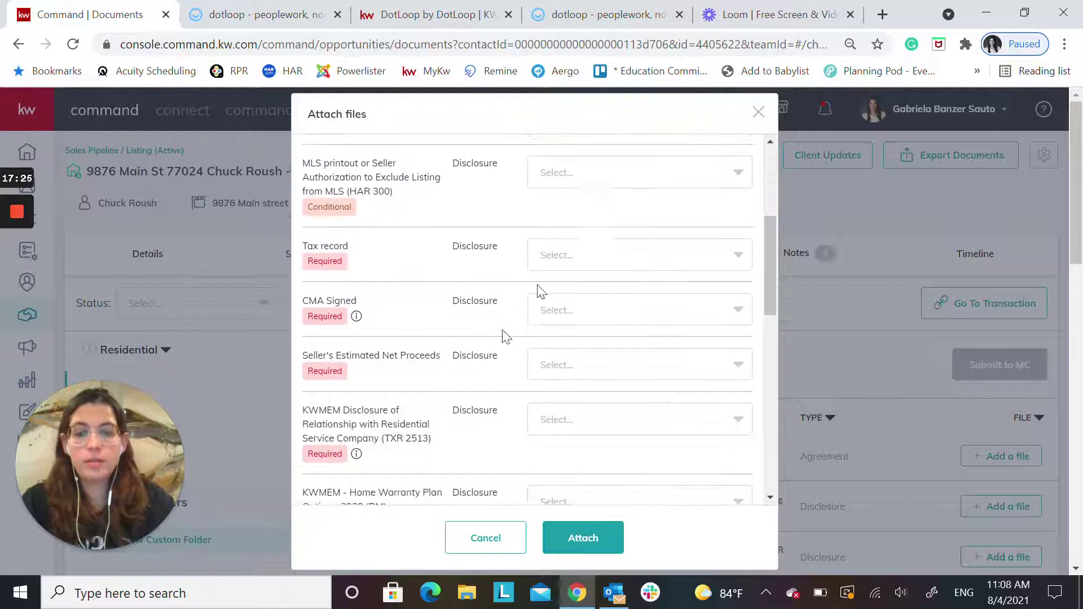
pyautogui.click(584, 543)
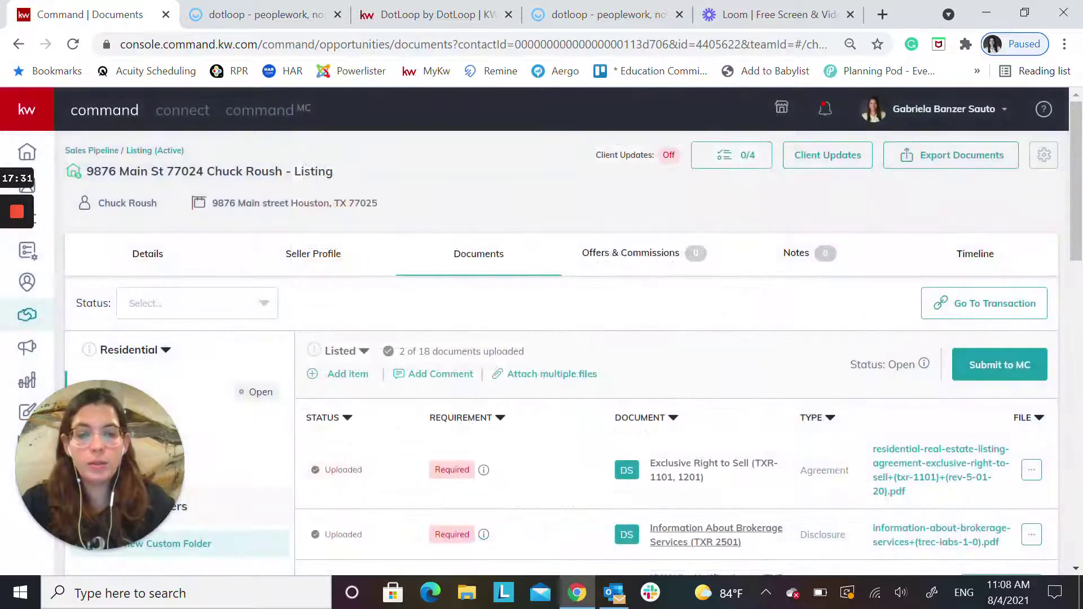
pyautogui.scroll(-3, 996, 554)
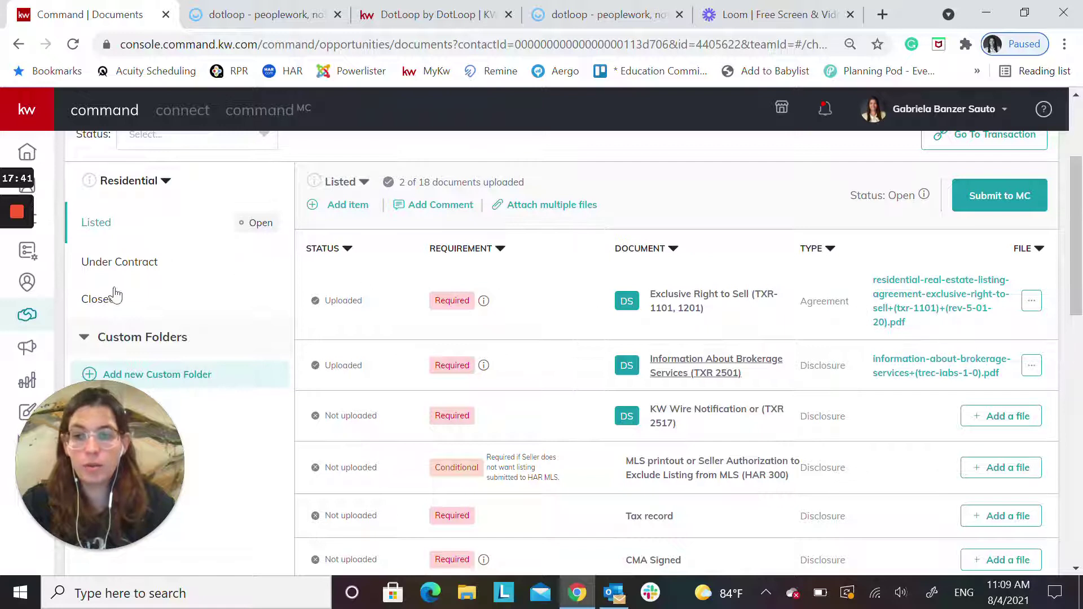
pyautogui.moveTo(22, 251)
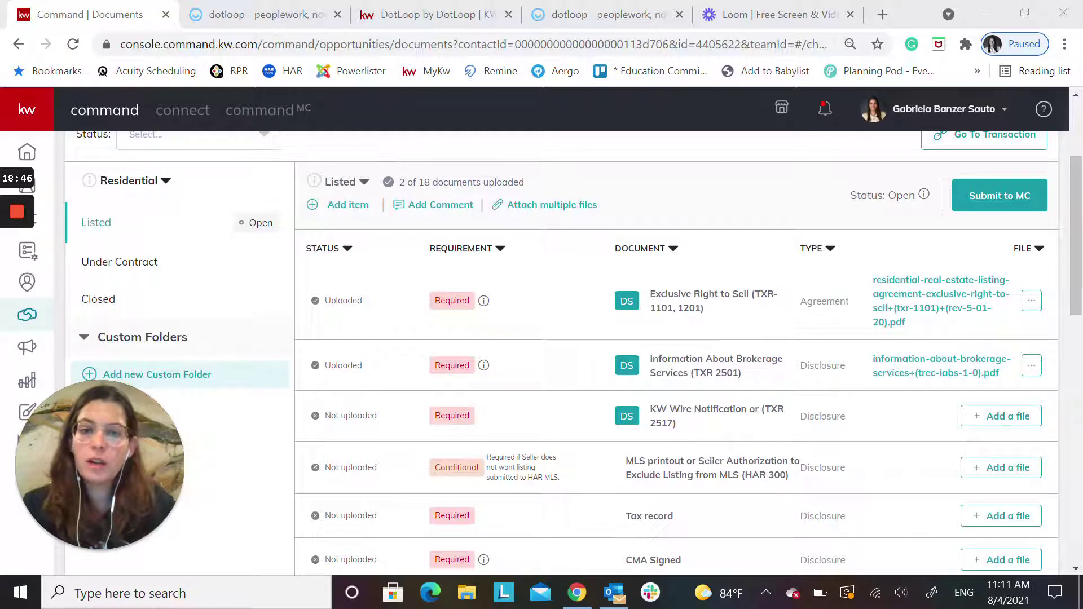
pyautogui.scroll(-12, 487, 303)
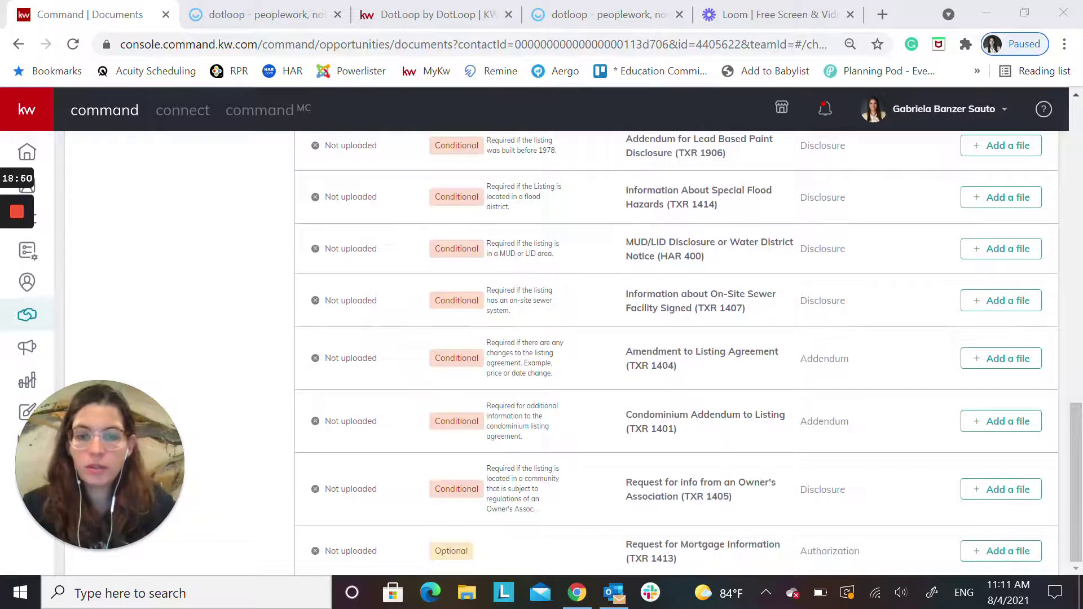
pyautogui.scroll(12, 531, 429)
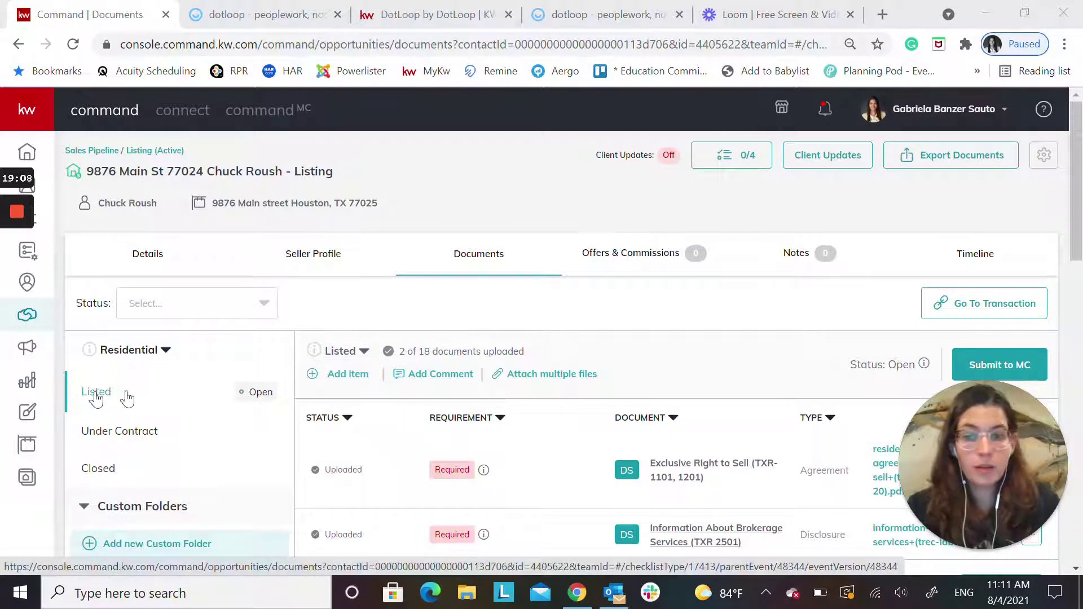
pyautogui.click(90, 443)
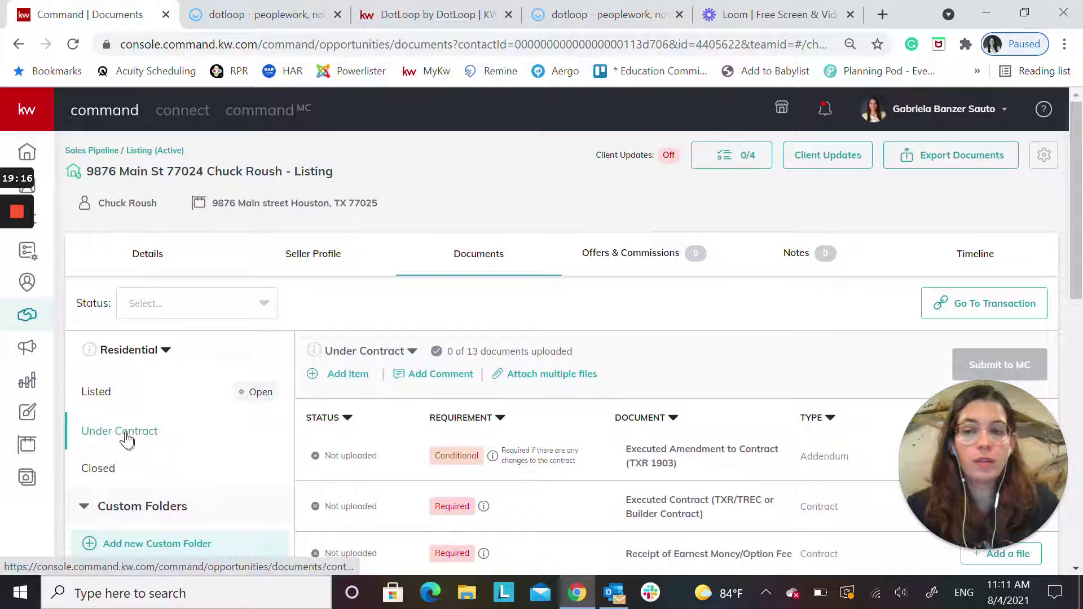
pyautogui.click(89, 389)
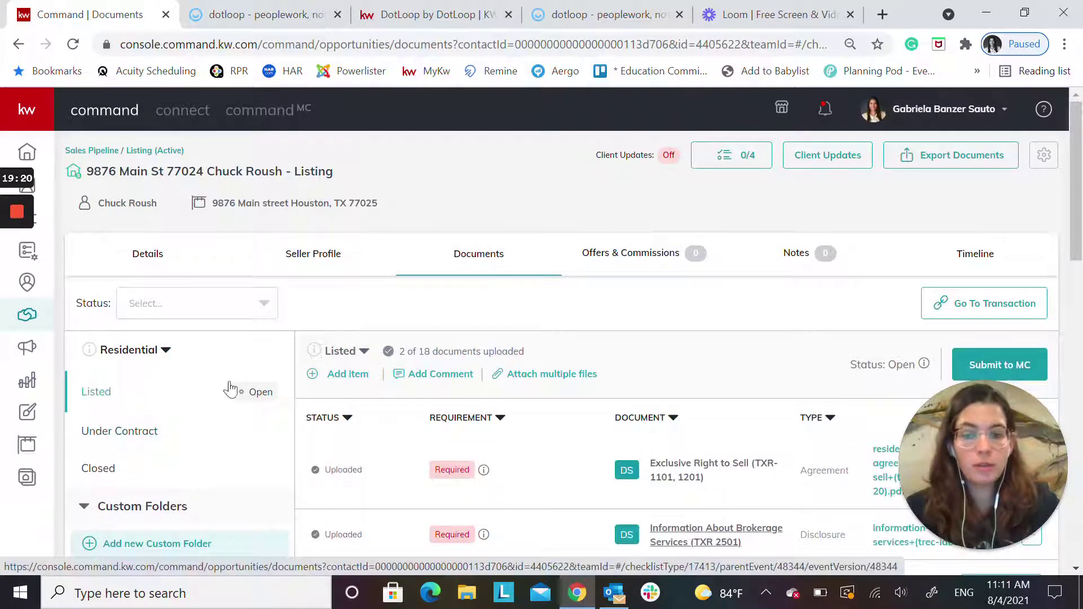
# Add a new Listed checklist item named Addendum 3 with type Addendum
pyautogui.click(348, 375)
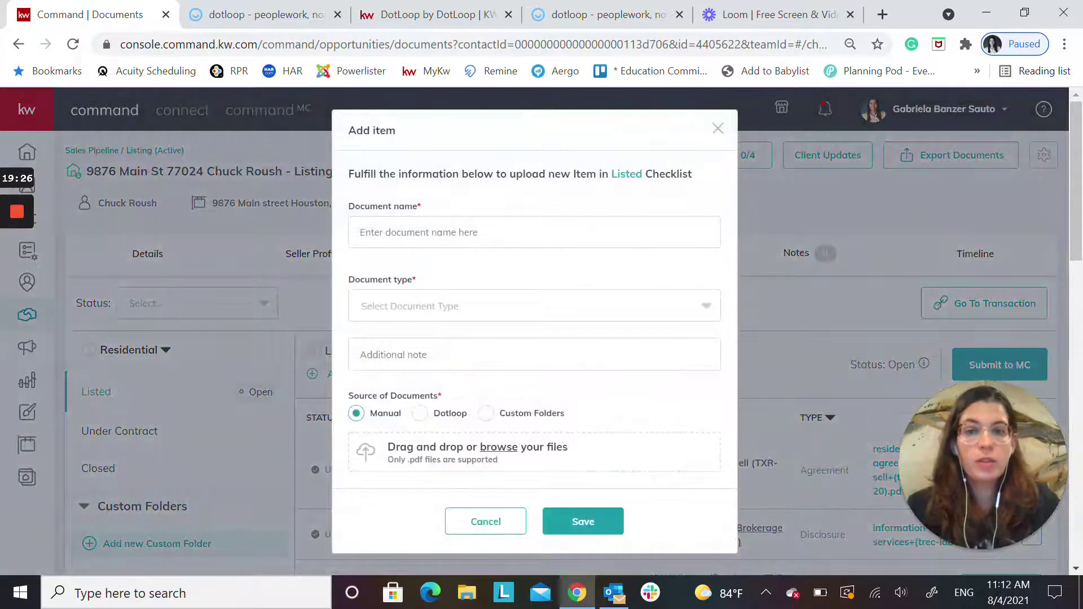
pyautogui.click(432, 240)
pyautogui.write('Addendum 3')
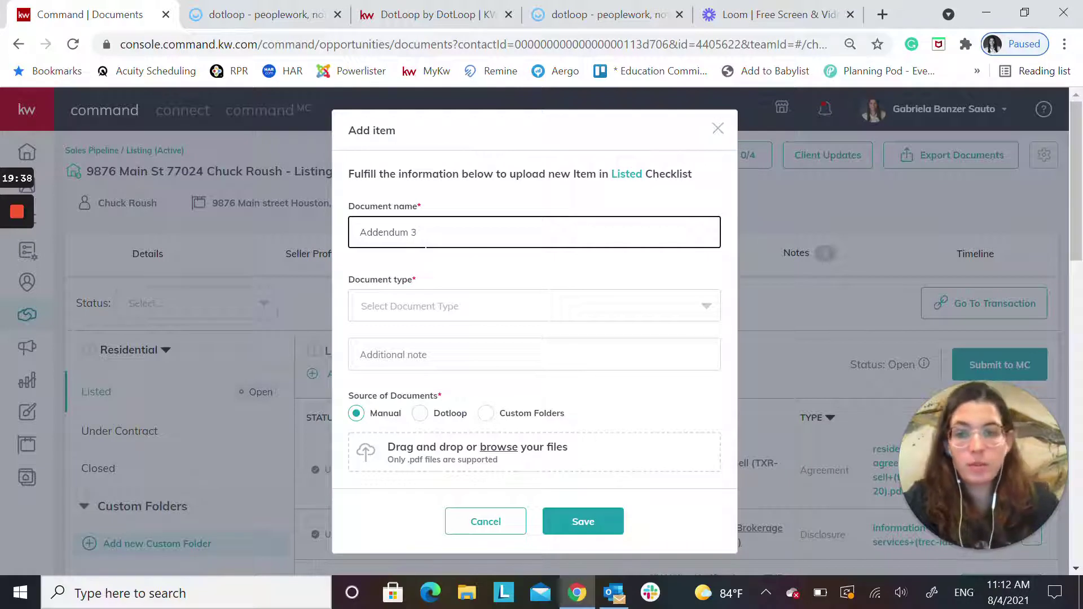
pyautogui.click(423, 319)
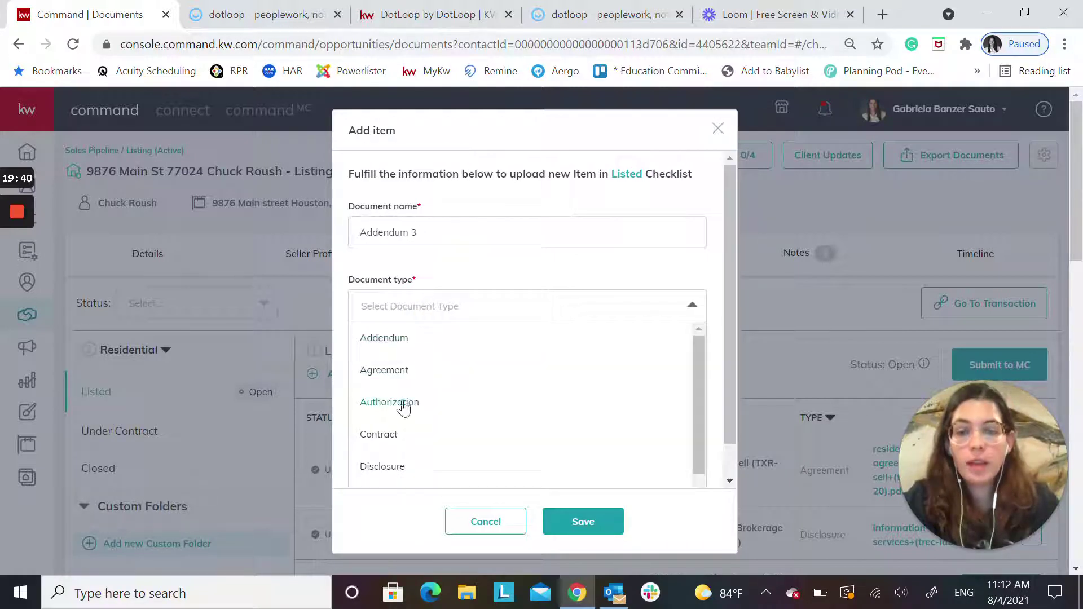
pyautogui.click(394, 342)
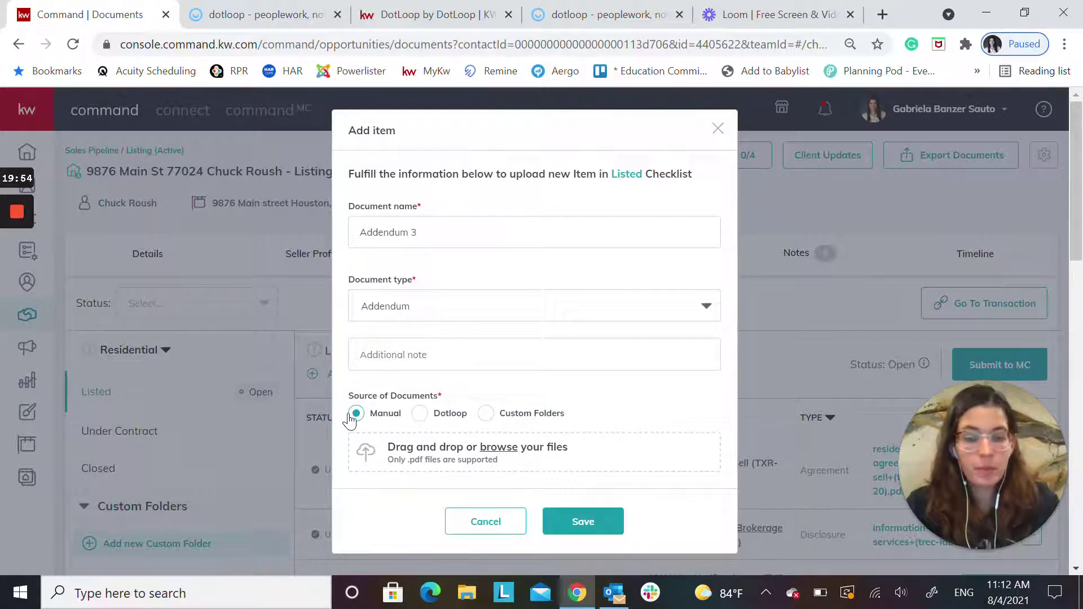
# Attach the Dotloop Information About Brokerage Services file to Addendum 3 and save it
pyautogui.click(419, 416)
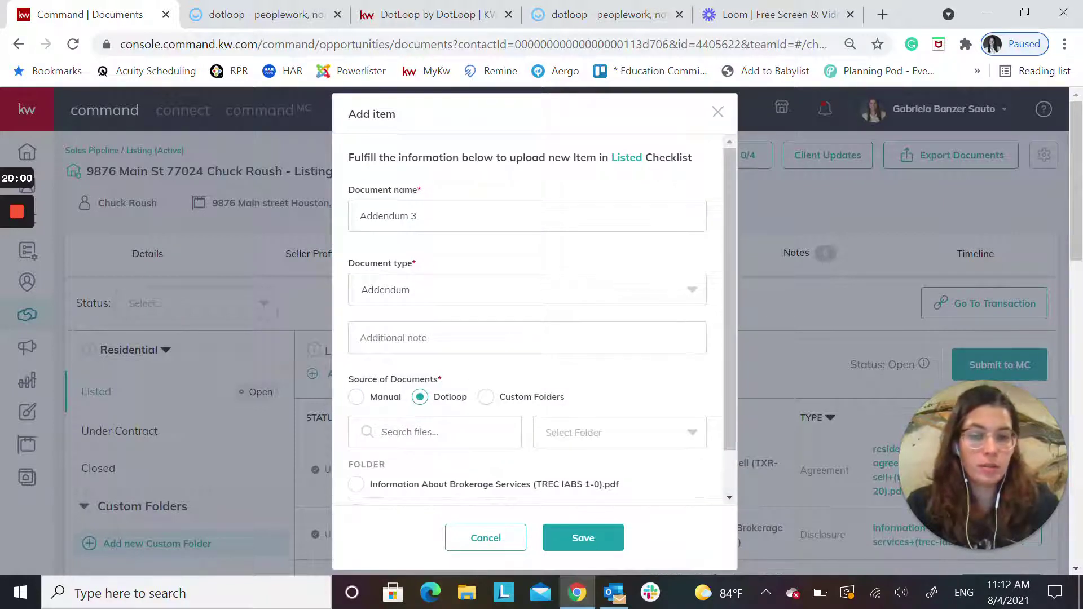
pyautogui.scroll(-1, 437, 418)
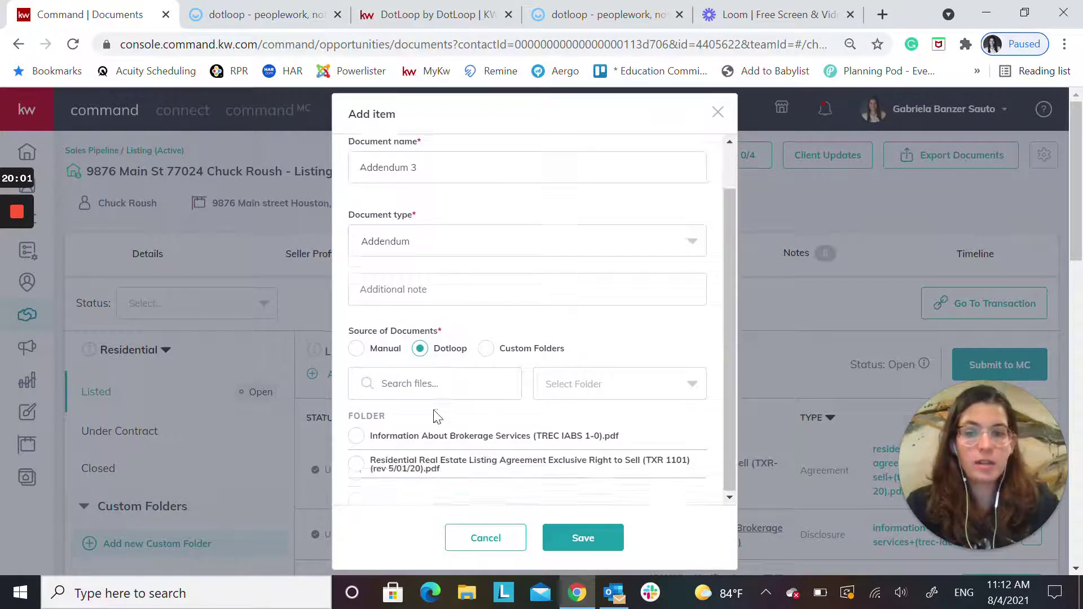
pyautogui.click(356, 437)
pyautogui.click(601, 539)
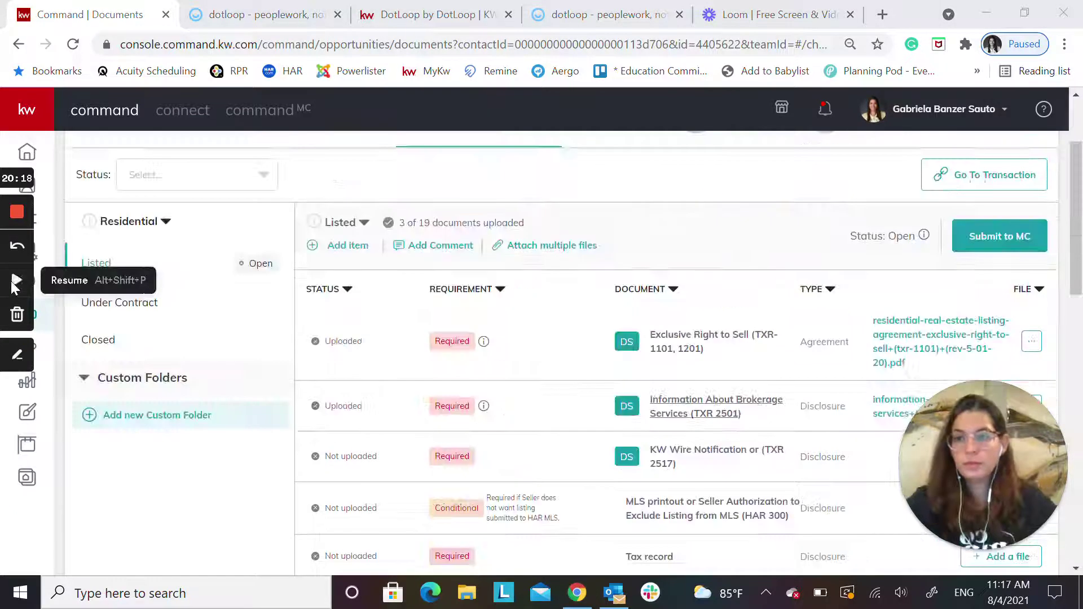
pyautogui.moveTo(484, 407)
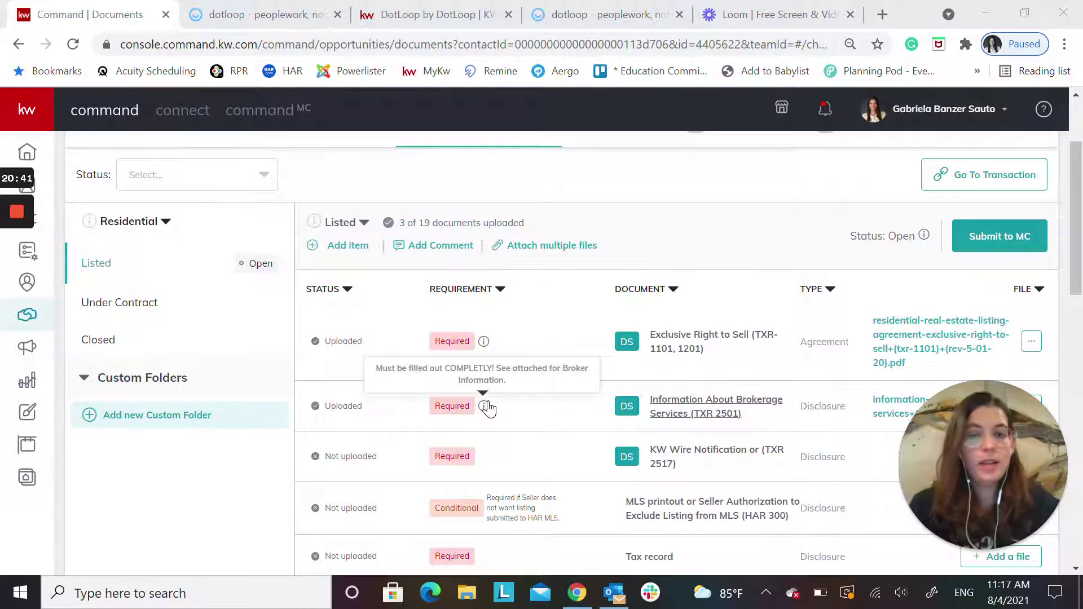
pyautogui.moveTo(977, 448); pyautogui.dragTo(94, 448)
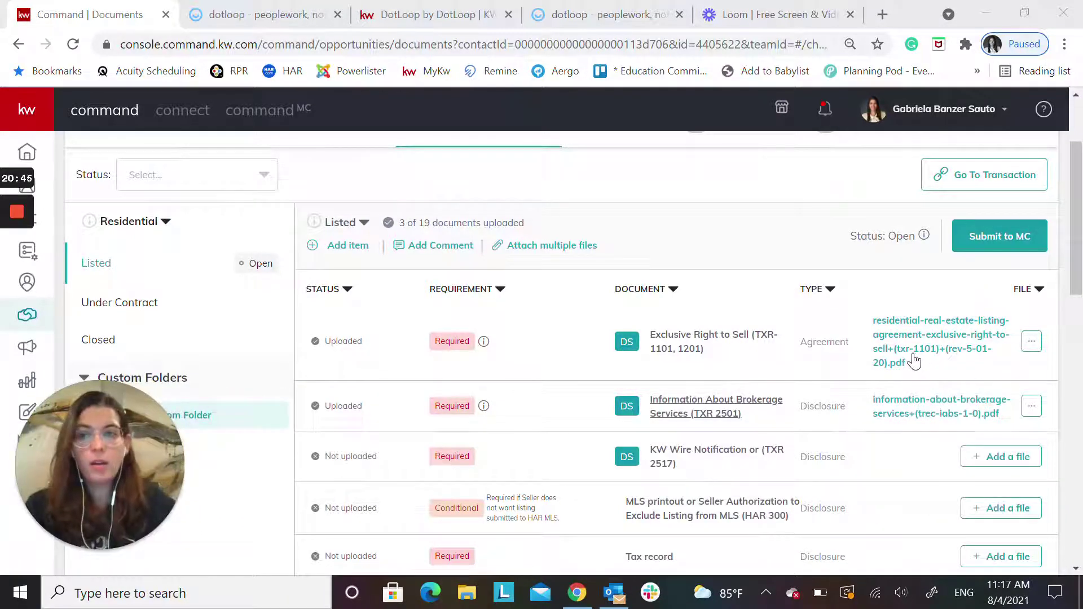
pyautogui.scroll(-2, 914, 361)
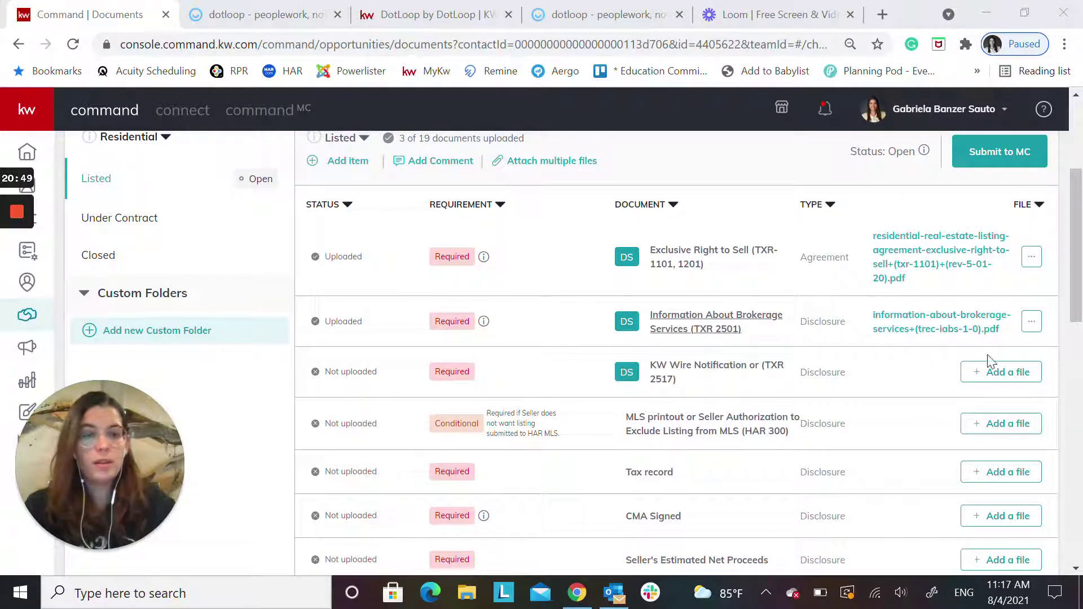
pyautogui.scroll(4, 841, 470)
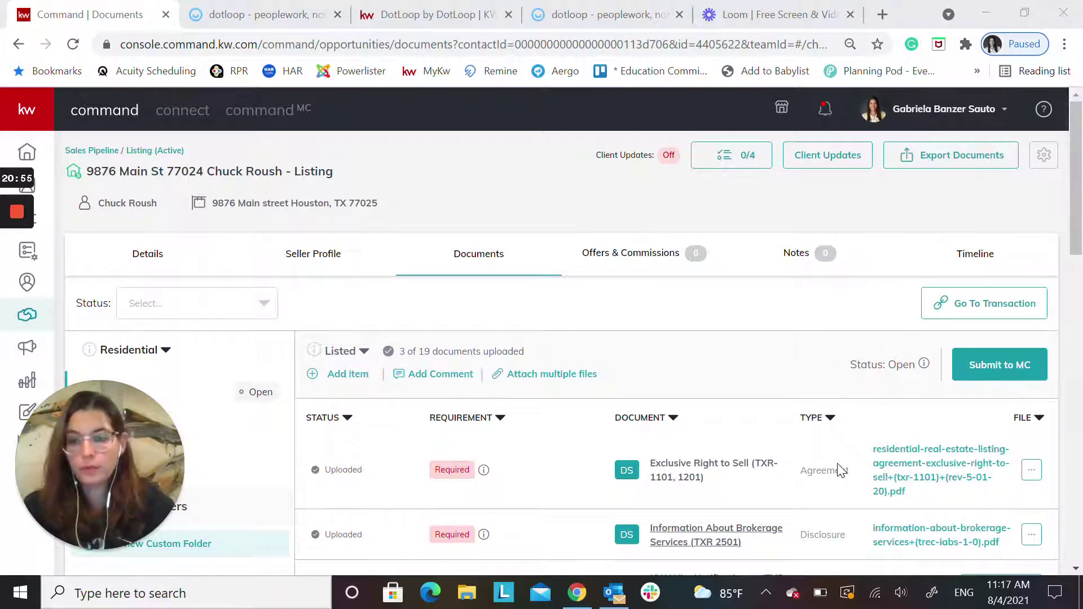
pyautogui.scroll(-3, 844, 407)
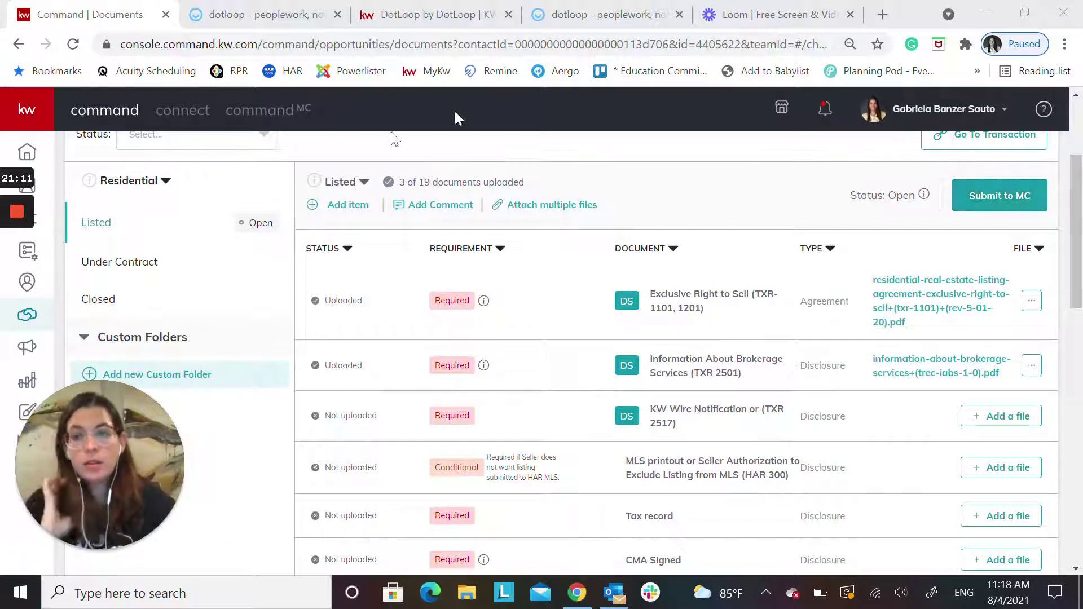
# Submit the Listed checklist (3 of 19 documents uploaded) to MC and confirm it
pyautogui.click(1008, 191)
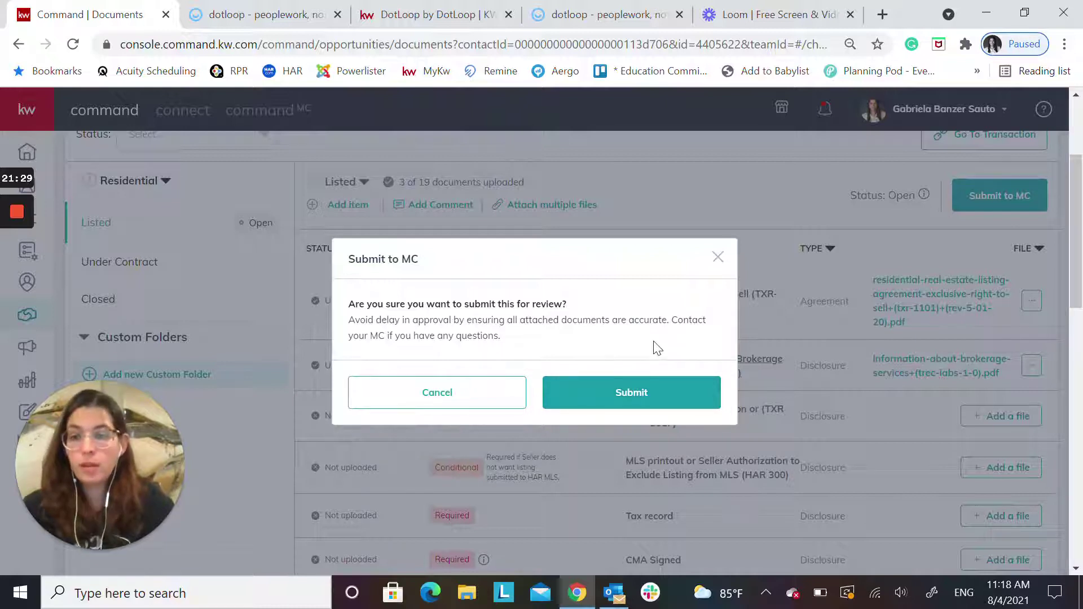
pyautogui.click(649, 401)
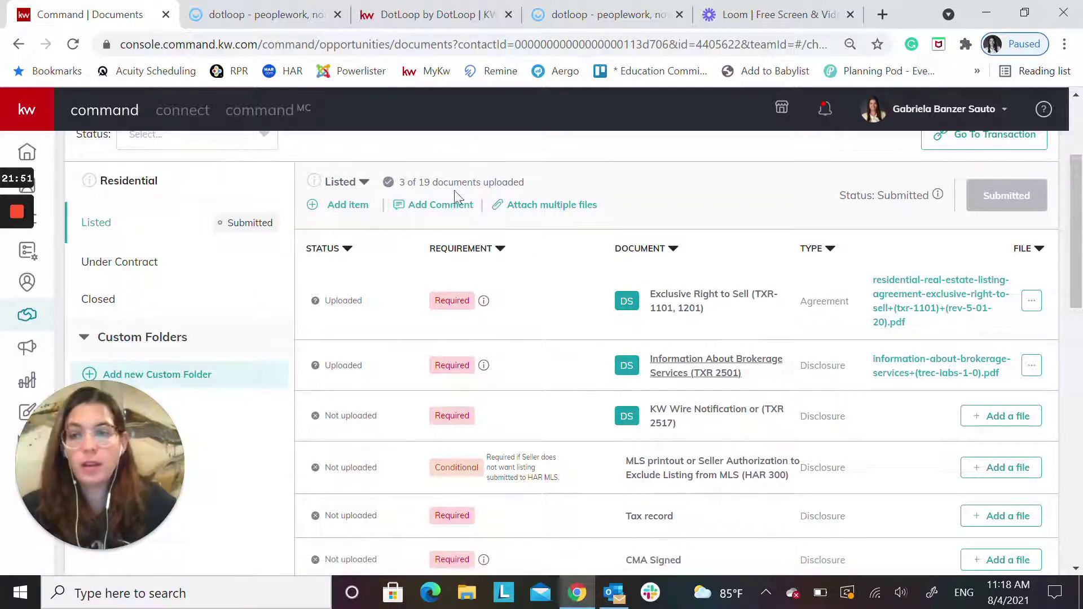
# Switch to the Under Contract checklist showing 0 of 13 documents uploaded
pyautogui.click(116, 263)
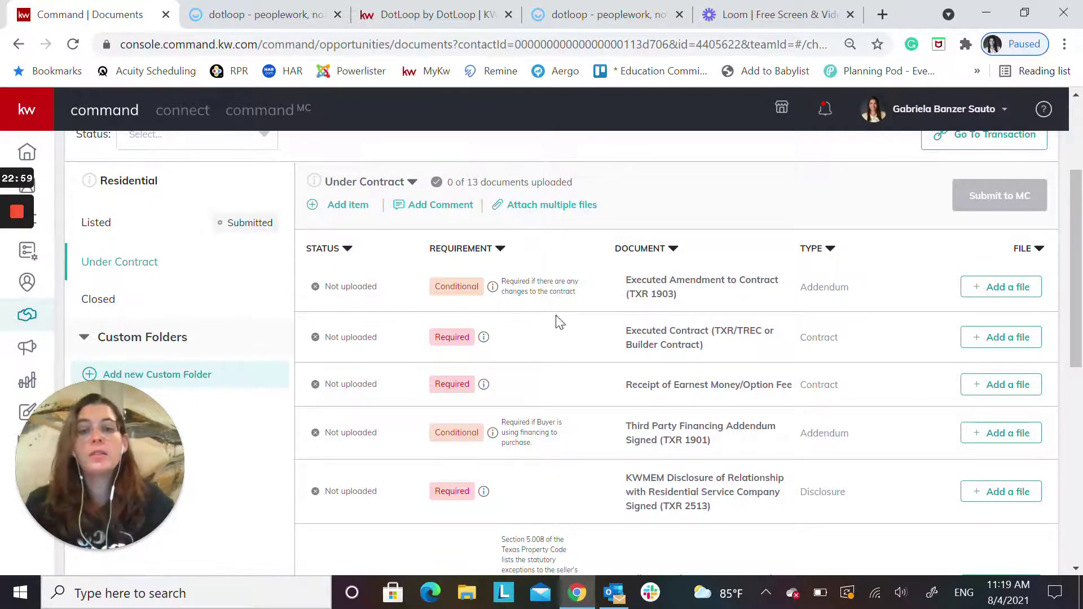
# Add a new Under Contract checklist version named 'Under Contract v2 Buyer Y'
pyautogui.scroll(-3, 550, 326)
pyautogui.scroll(8, 545, 331)
pyautogui.scroll(-3, 556, 319)
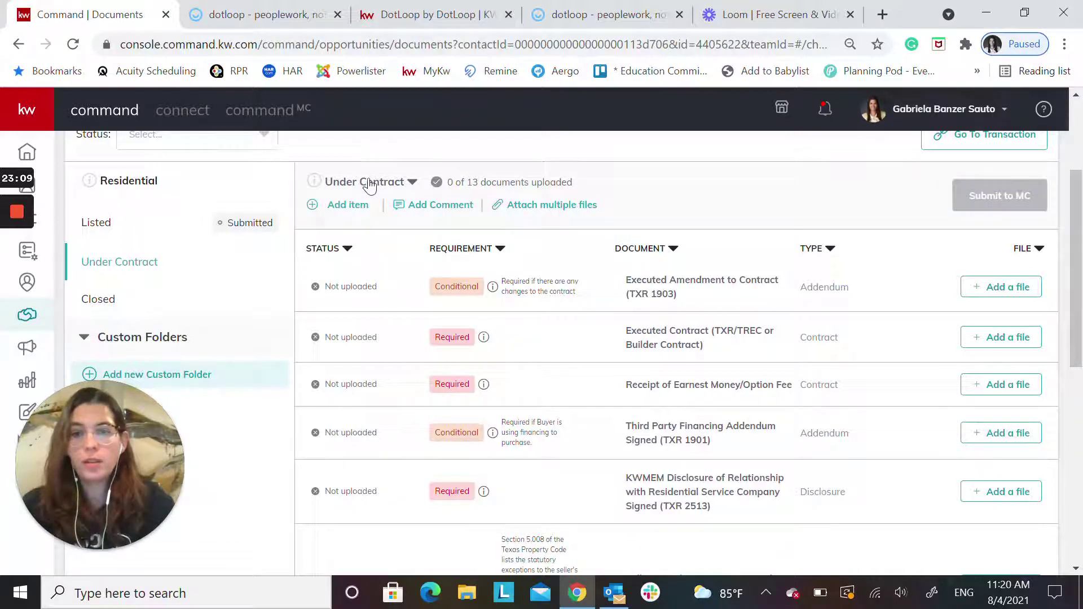
pyautogui.click(413, 183)
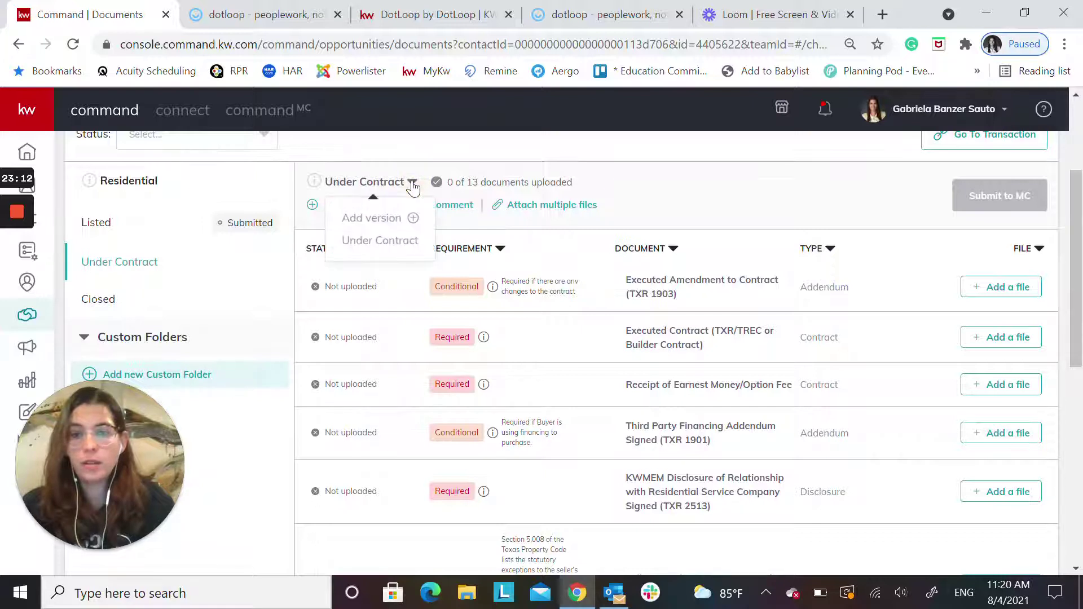
pyautogui.click(373, 218)
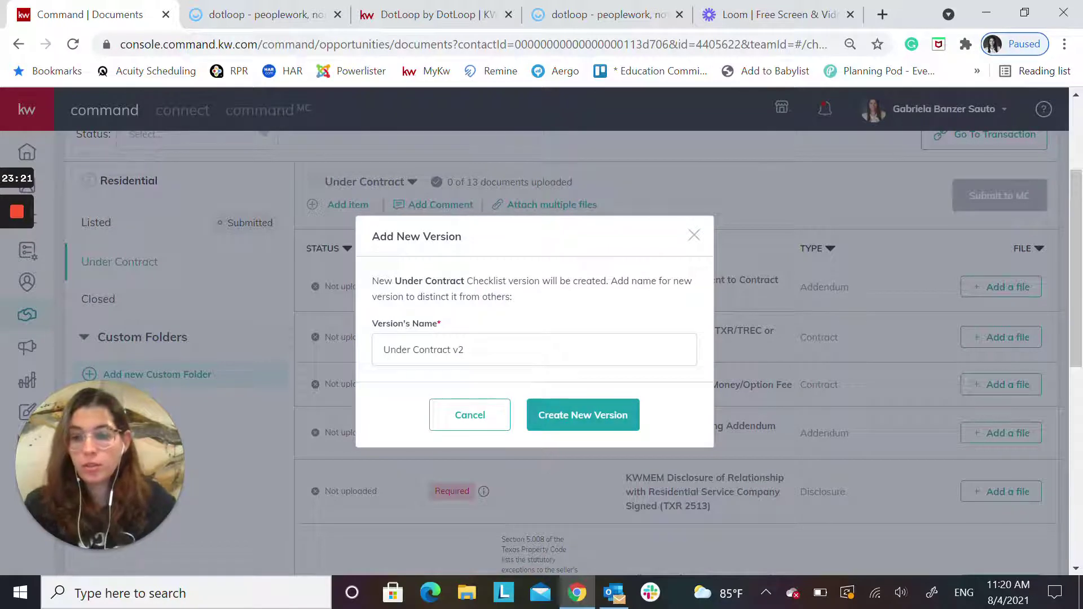
pyautogui.click(463, 350)
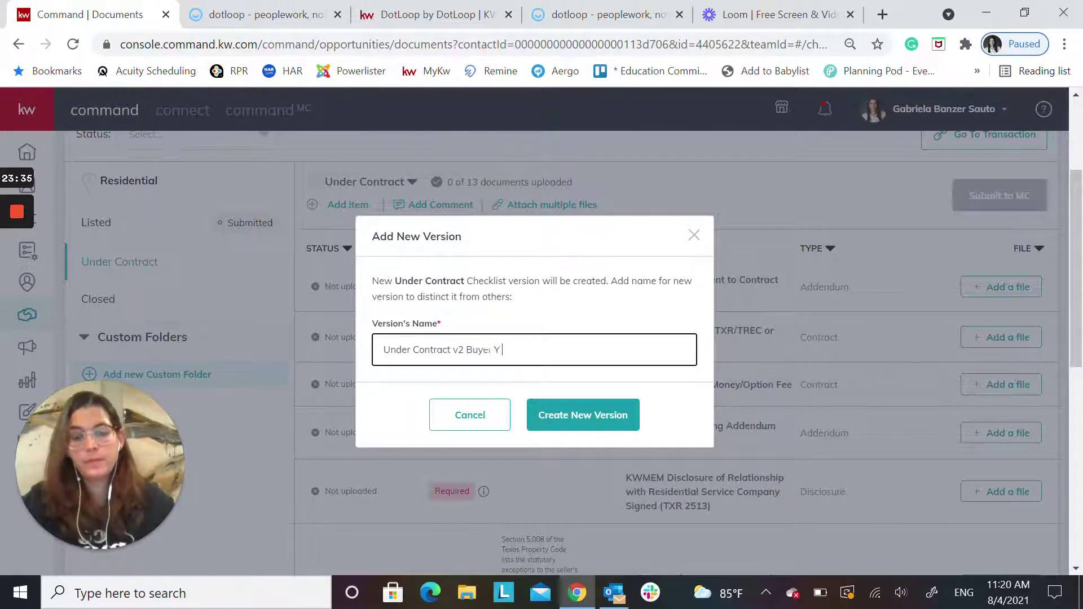
pyautogui.click(561, 420)
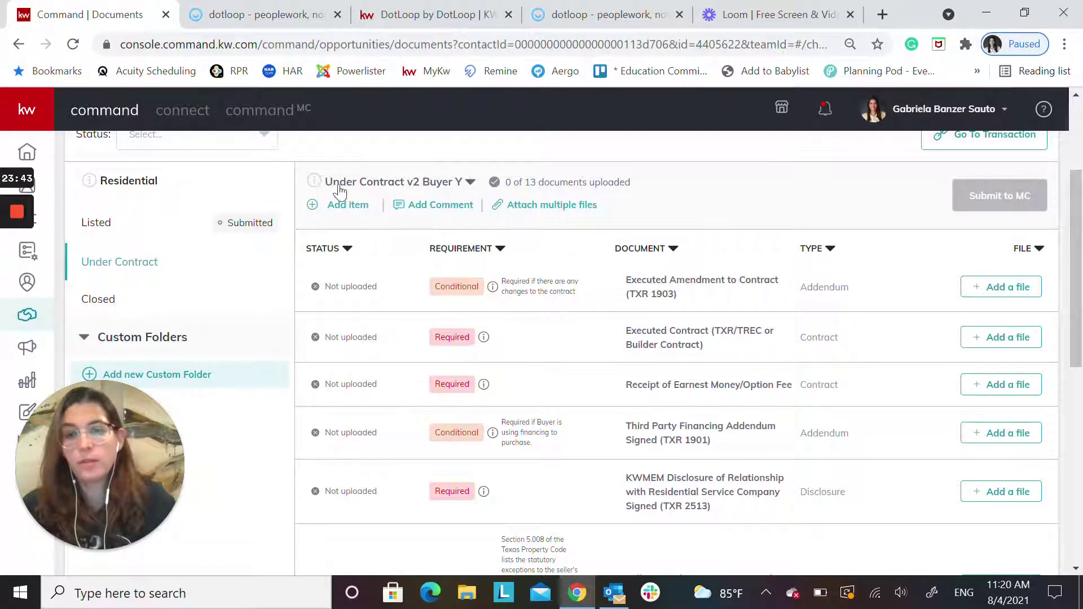
pyautogui.click(470, 183)
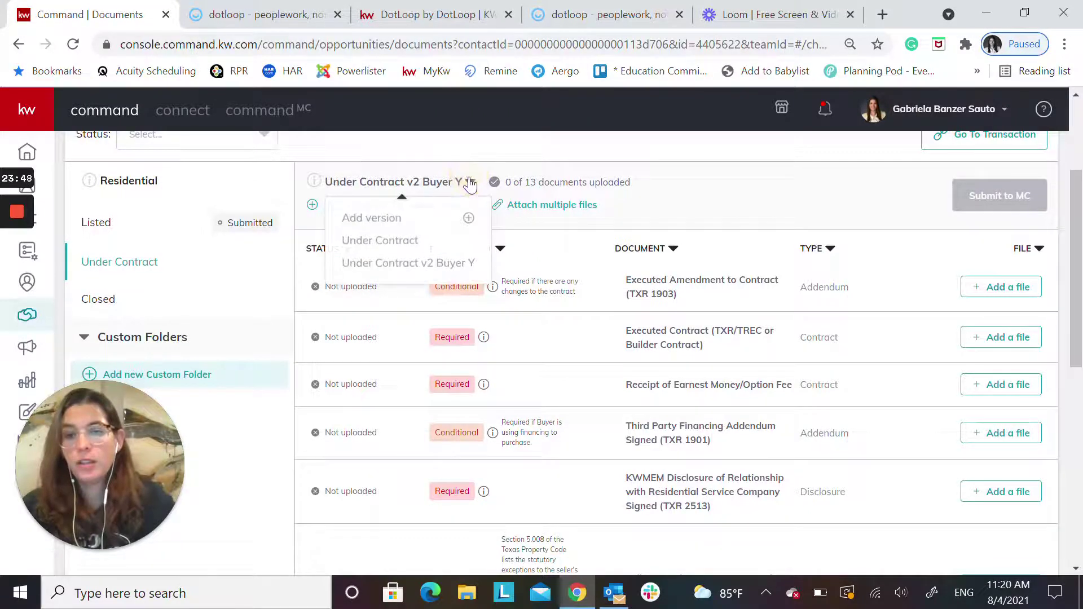
pyautogui.click(361, 241)
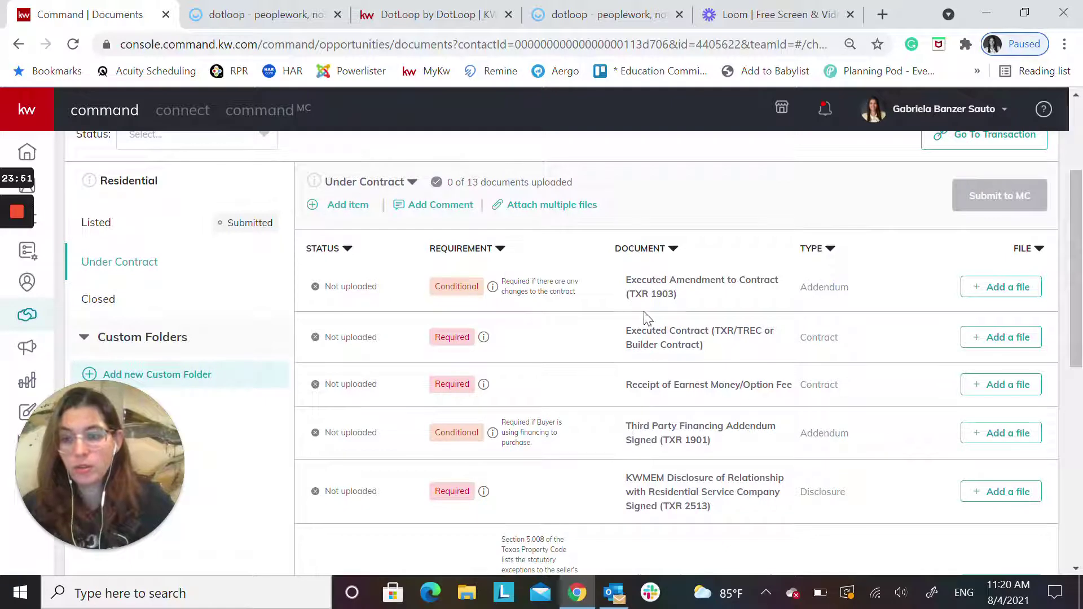
pyautogui.click(379, 186)
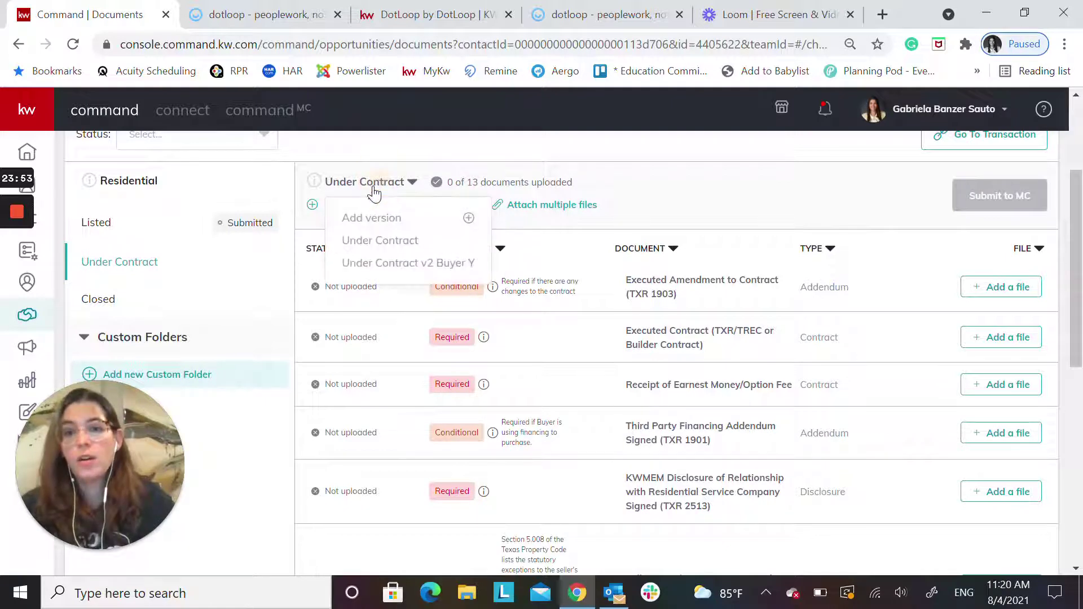
pyautogui.click(382, 269)
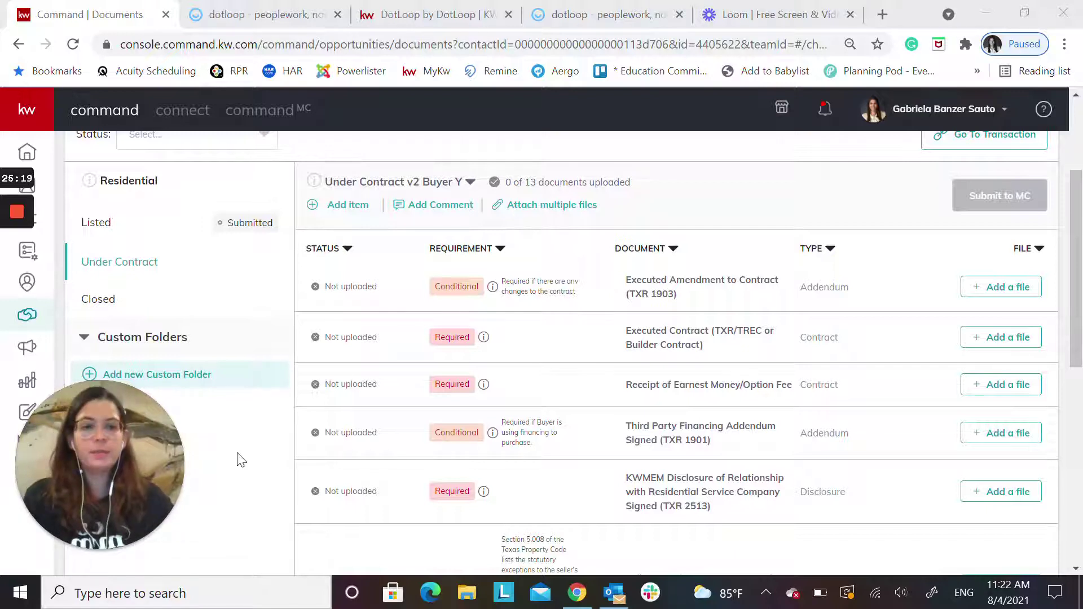
pyautogui.scroll(3, 621, 361)
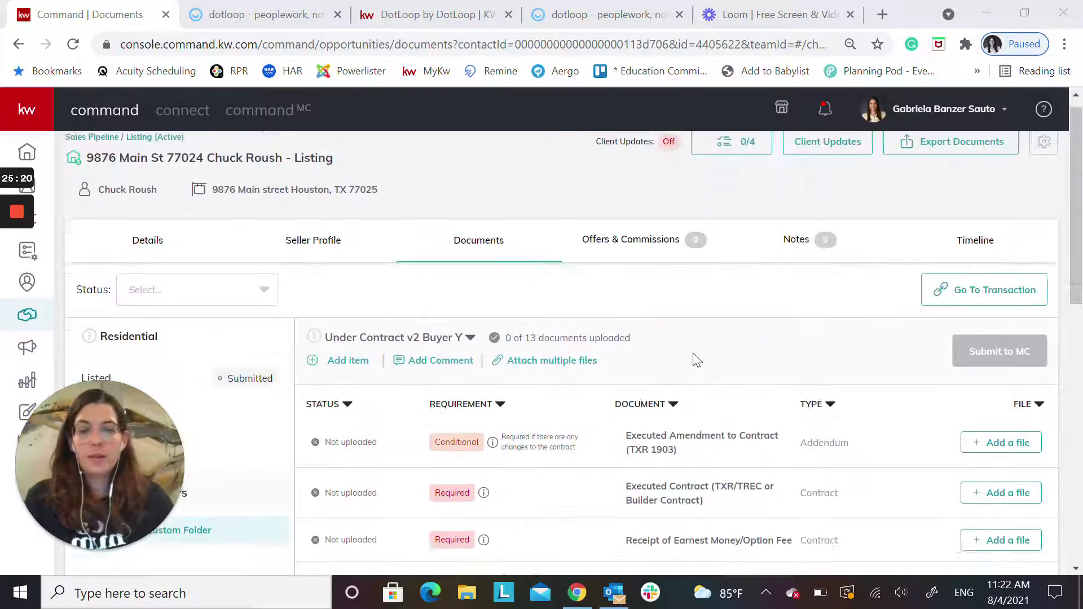
pyautogui.scroll(-3, 720, 355)
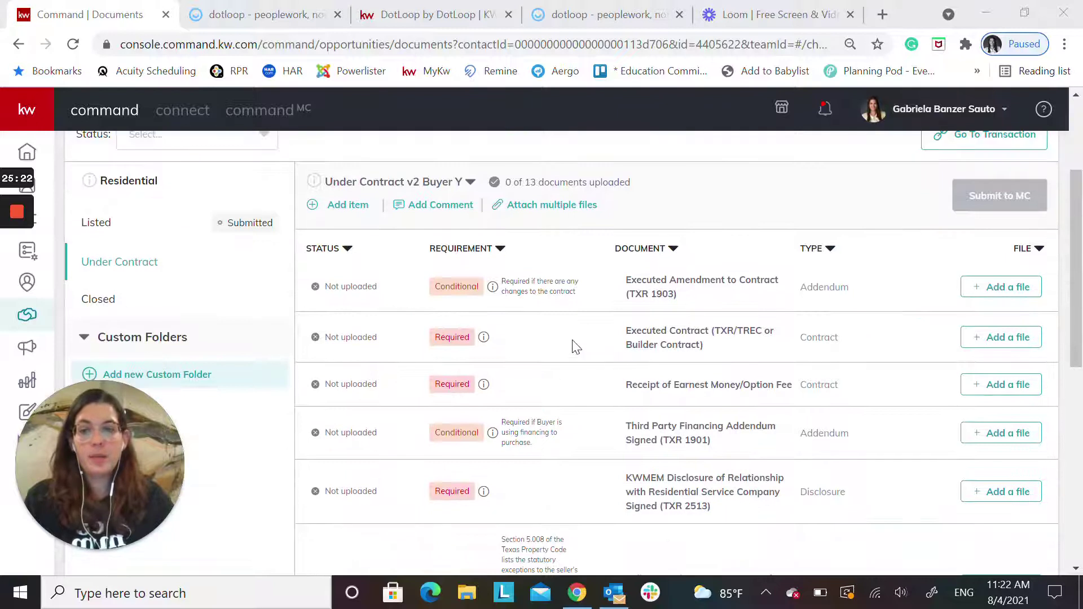
pyautogui.click(93, 222)
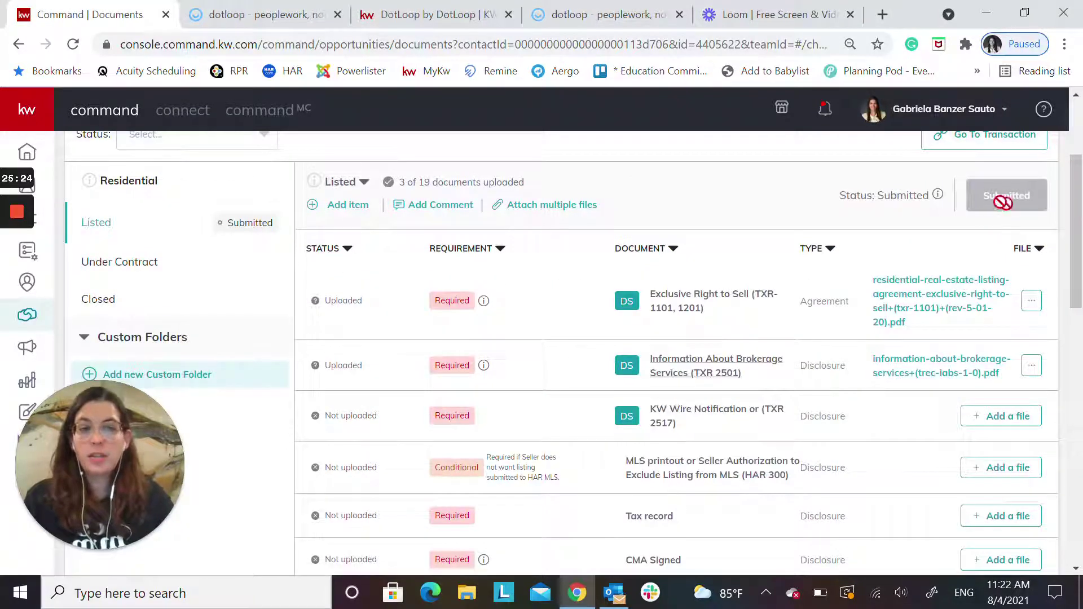
pyautogui.click(126, 271)
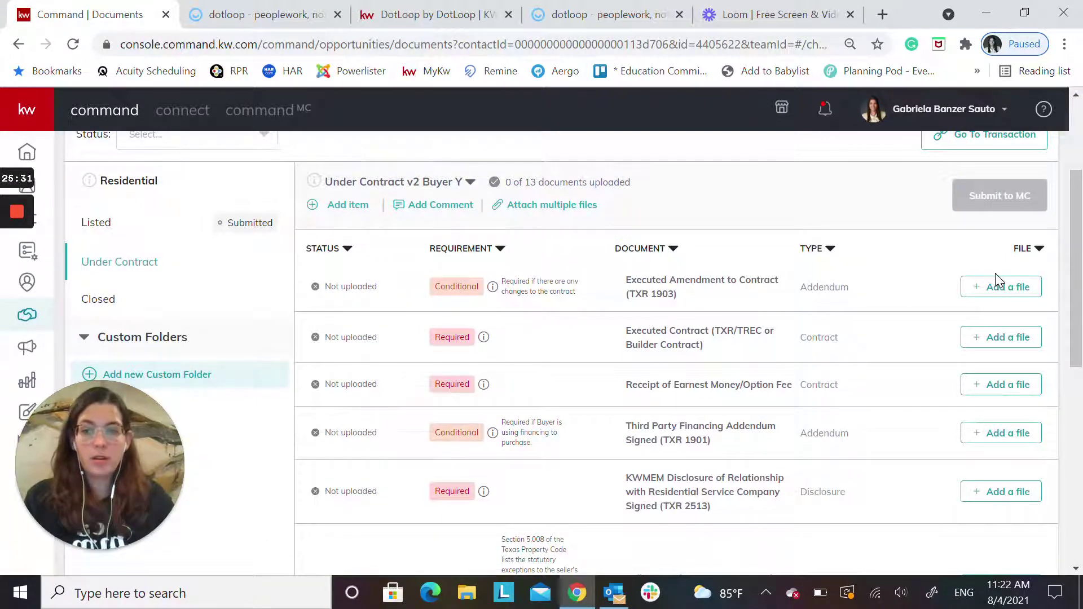
# Assign the Dotloop Information About Brokerage Services PDF to Executed Amendment to Contract (TXR 1903)
pyautogui.click(981, 291)
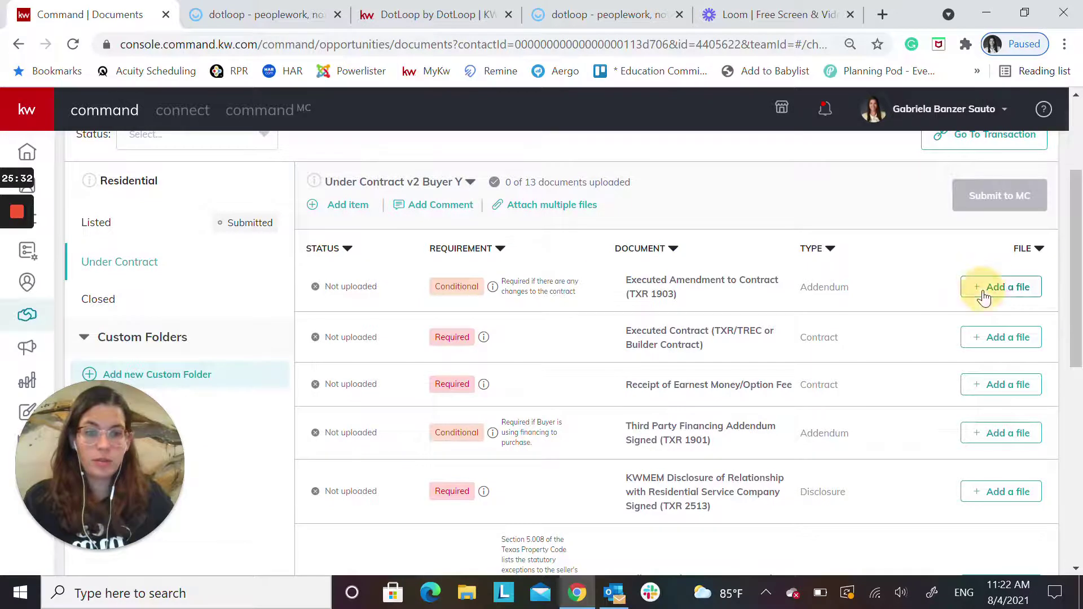
pyautogui.click(422, 343)
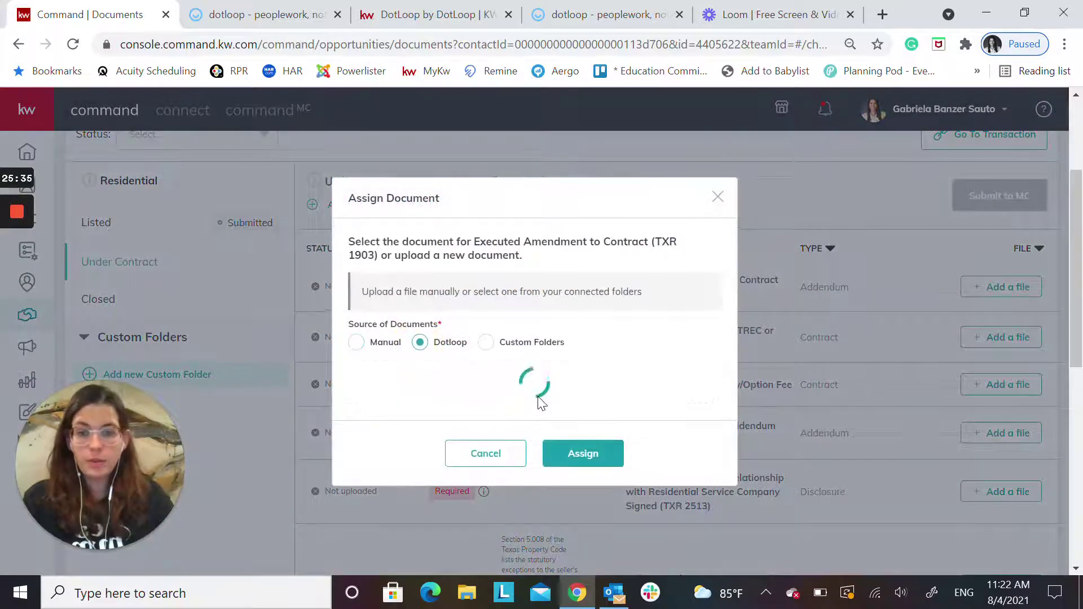
pyautogui.click(357, 390)
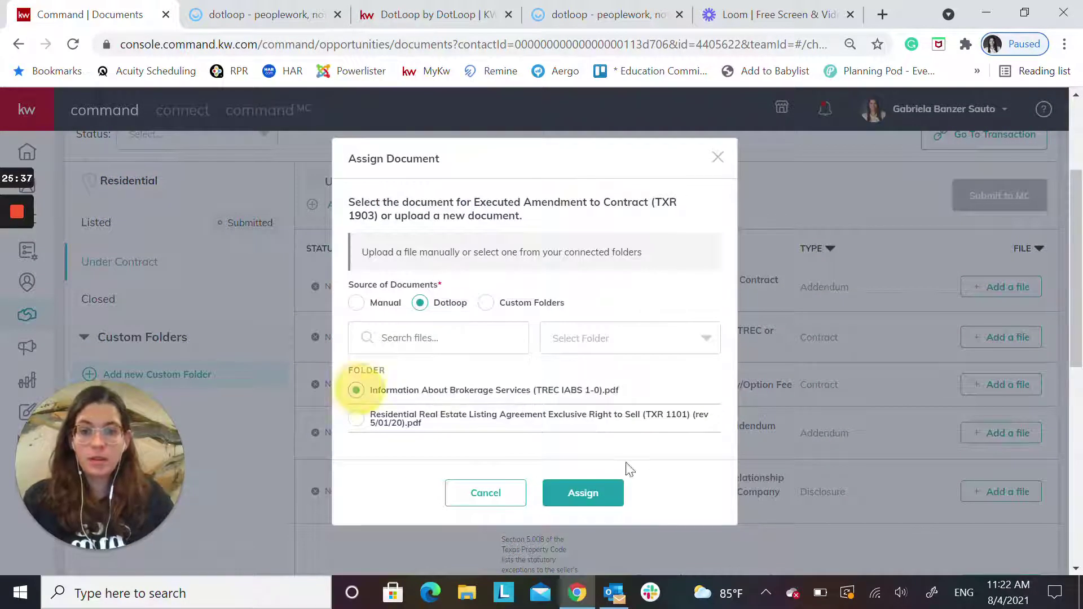
pyautogui.click(584, 498)
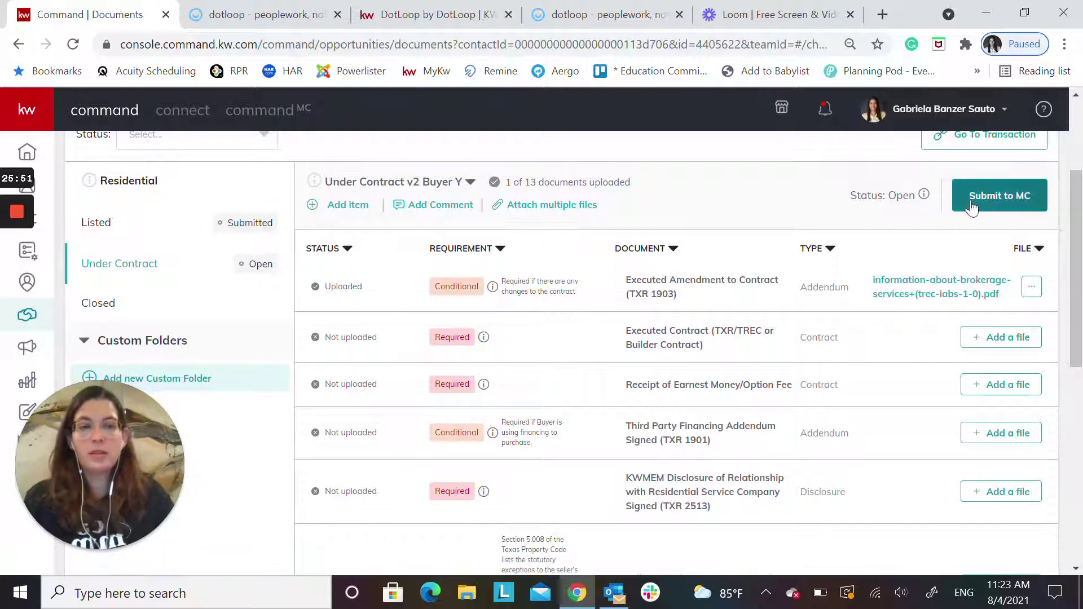
# Submit the Under Contract v2 Buyer Y checklist to MC for review
pyautogui.click(996, 196)
pyautogui.click(669, 390)
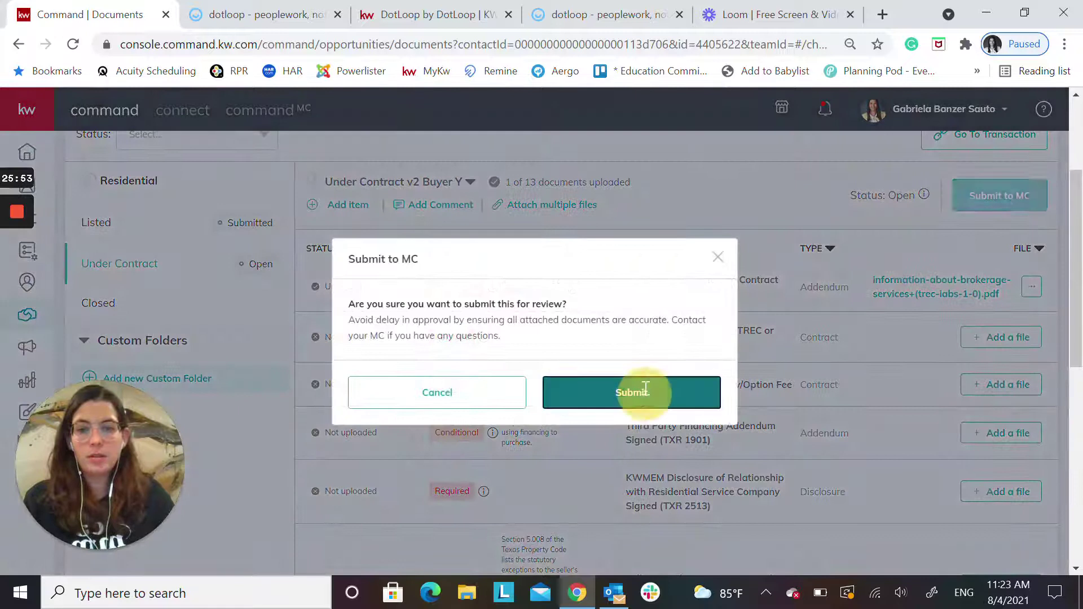
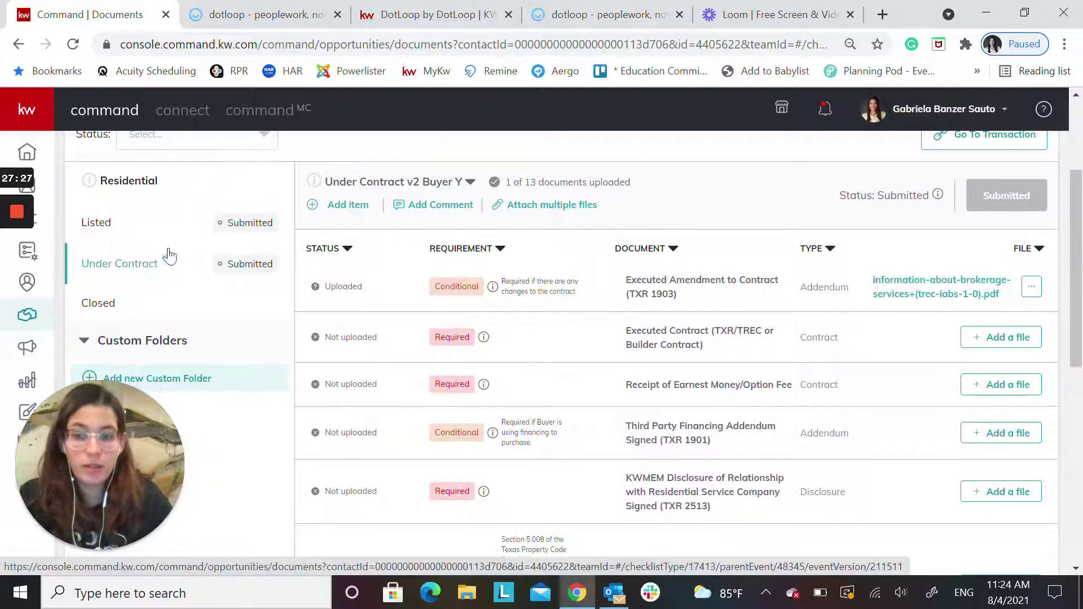
# Comment on the Under Contract checklist, @-mentioning the MC reviewer, that the Listed folder is approved in dotloop
pyautogui.click(442, 207)
pyautogui.write('@')
pyautogui.click(405, 433)
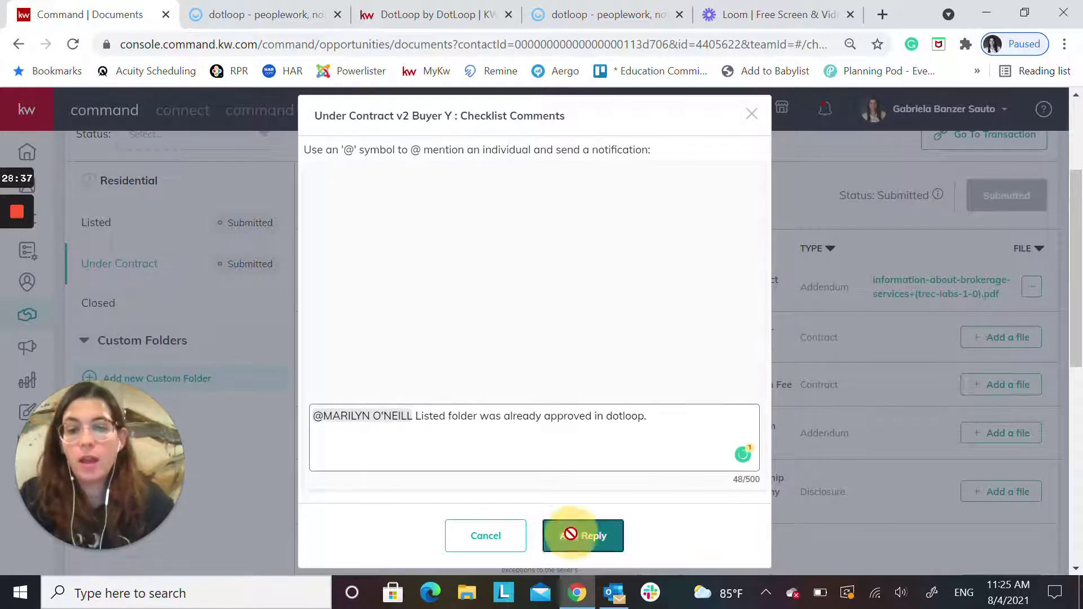
pyautogui.click(573, 535)
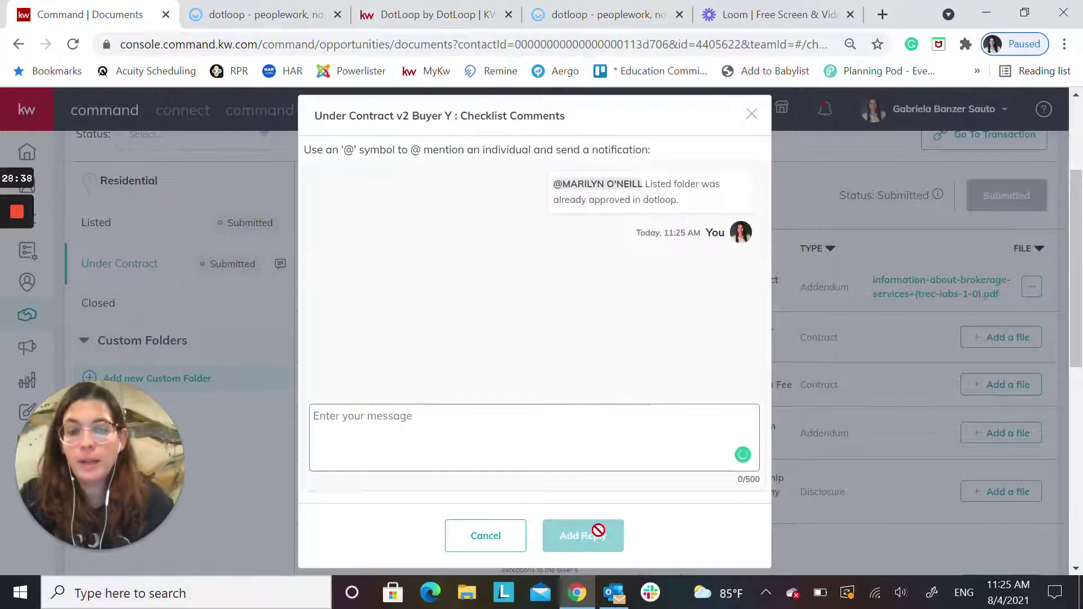
pyautogui.click(752, 114)
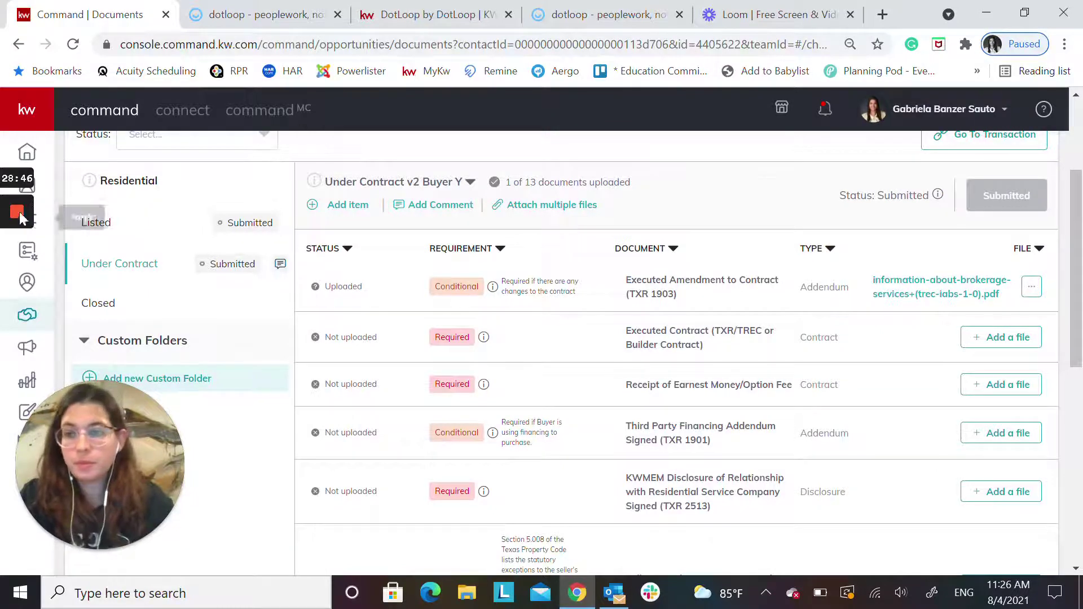
pyautogui.moveTo(24, 281)
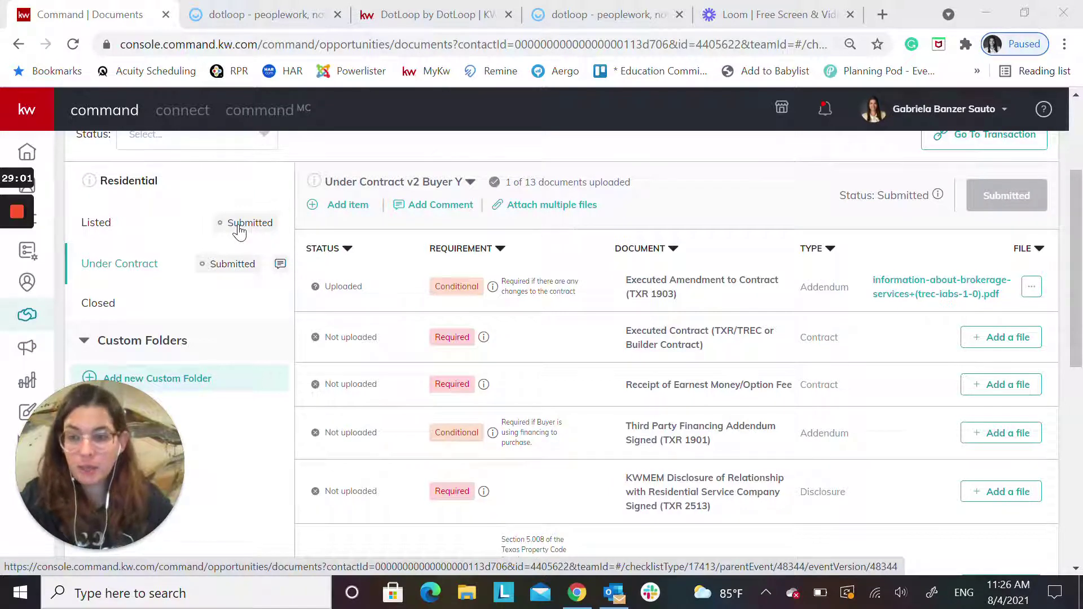
pyautogui.scroll(3, 203, 242)
pyautogui.scroll(-2, 252, 271)
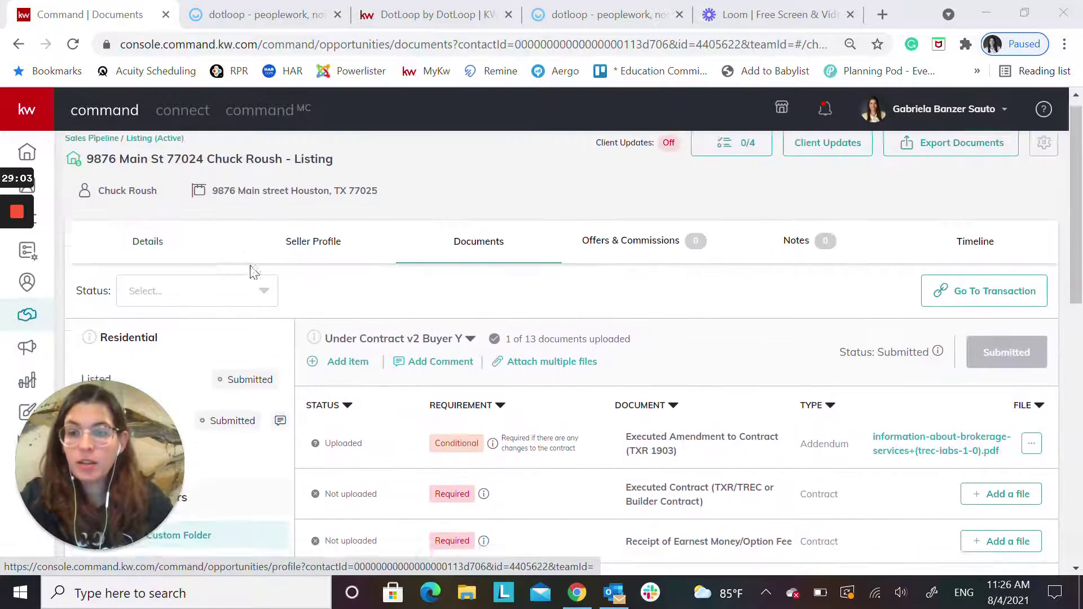
pyautogui.click(263, 221)
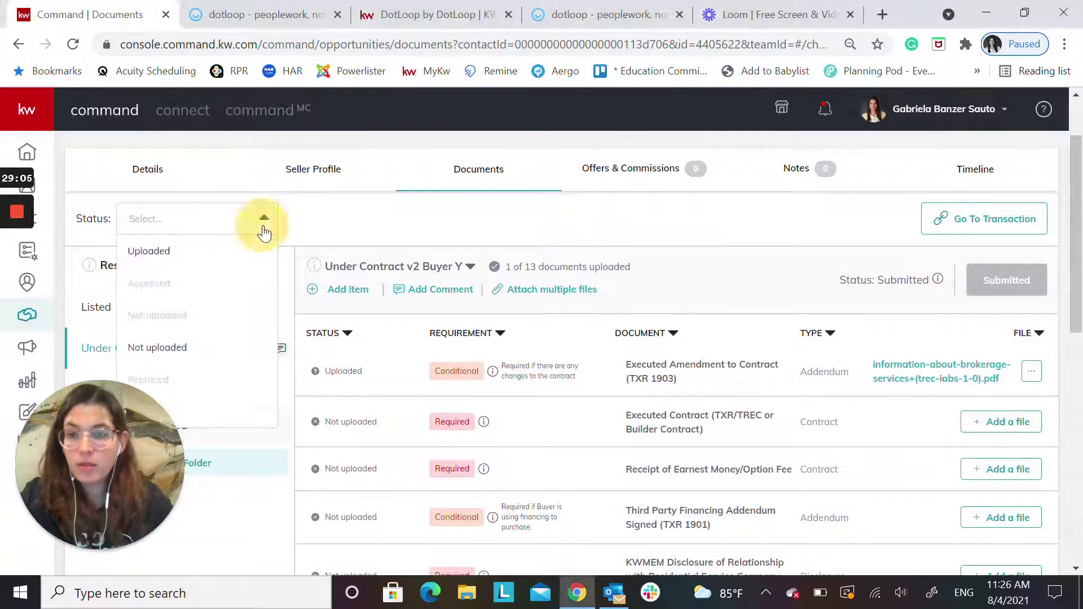
pyautogui.scroll(-2, 202, 232)
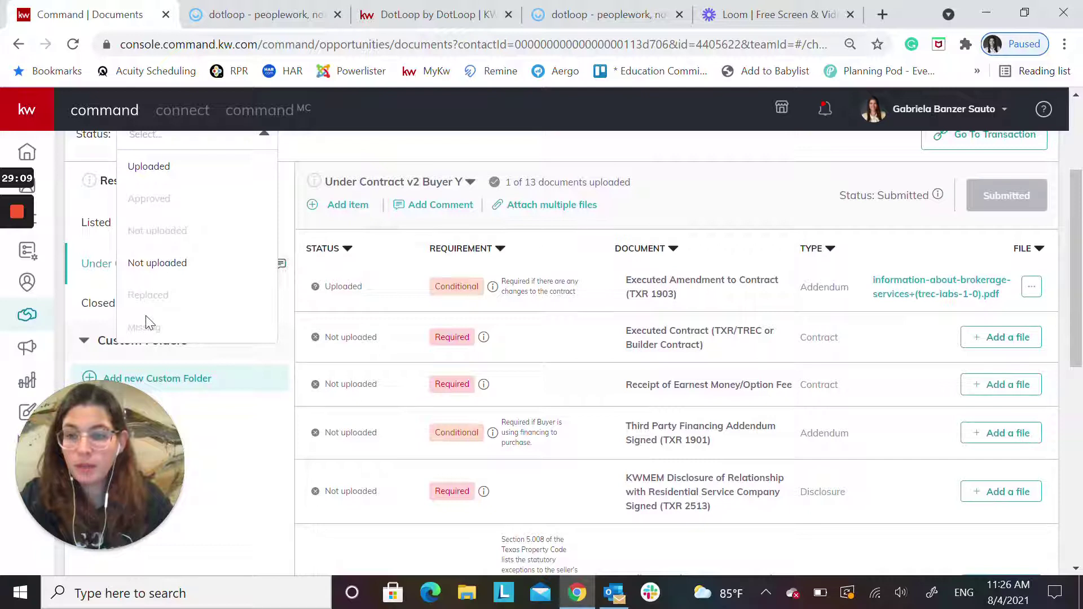
pyautogui.scroll(2, 265, 225)
pyautogui.click(266, 221)
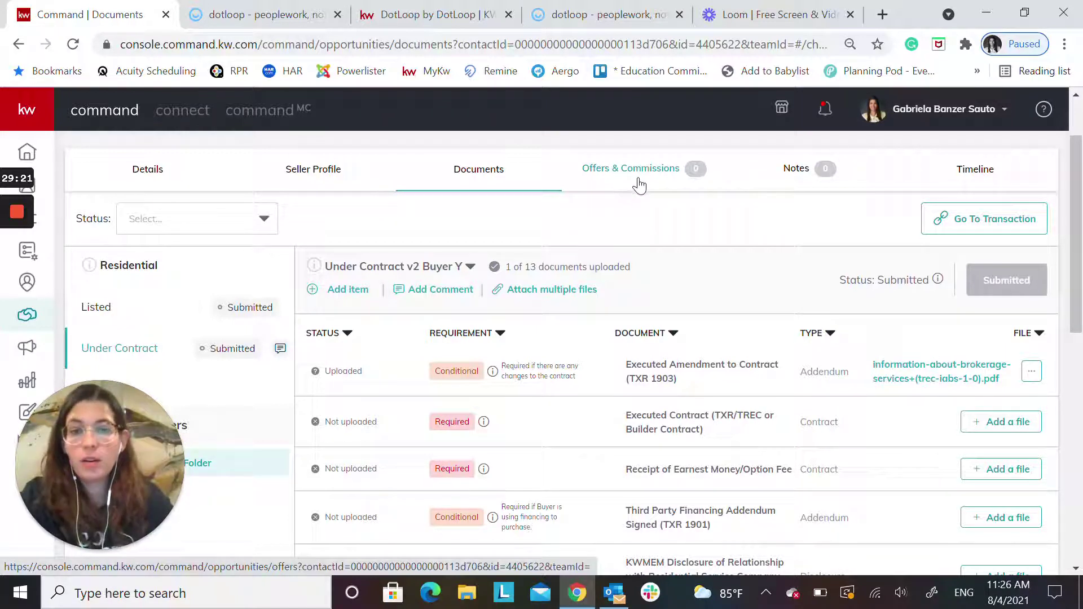
pyautogui.scroll(-1, 643, 174)
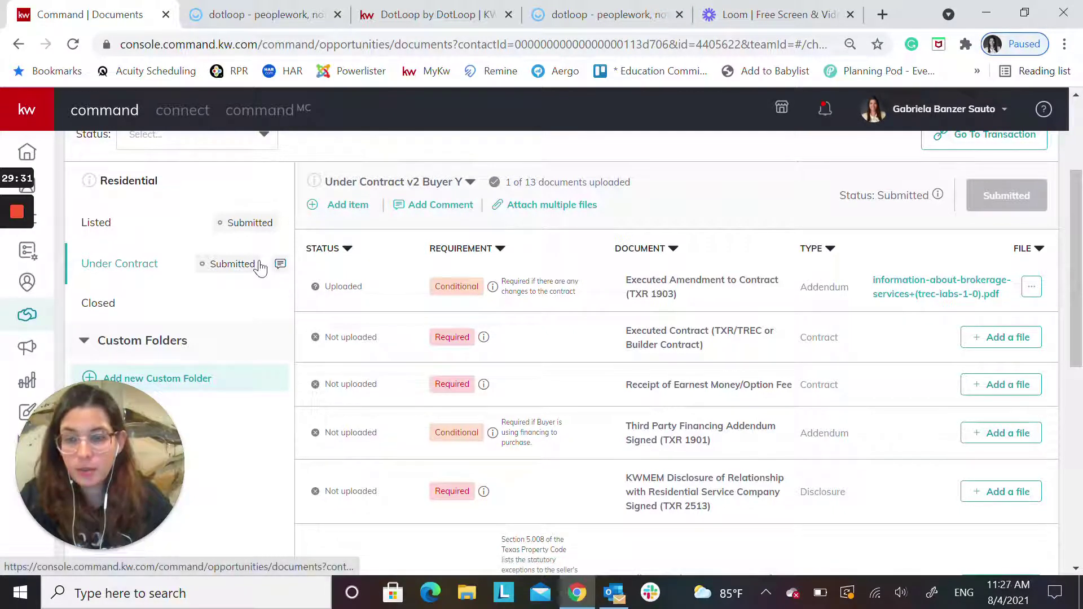
pyautogui.scroll(3, 260, 270)
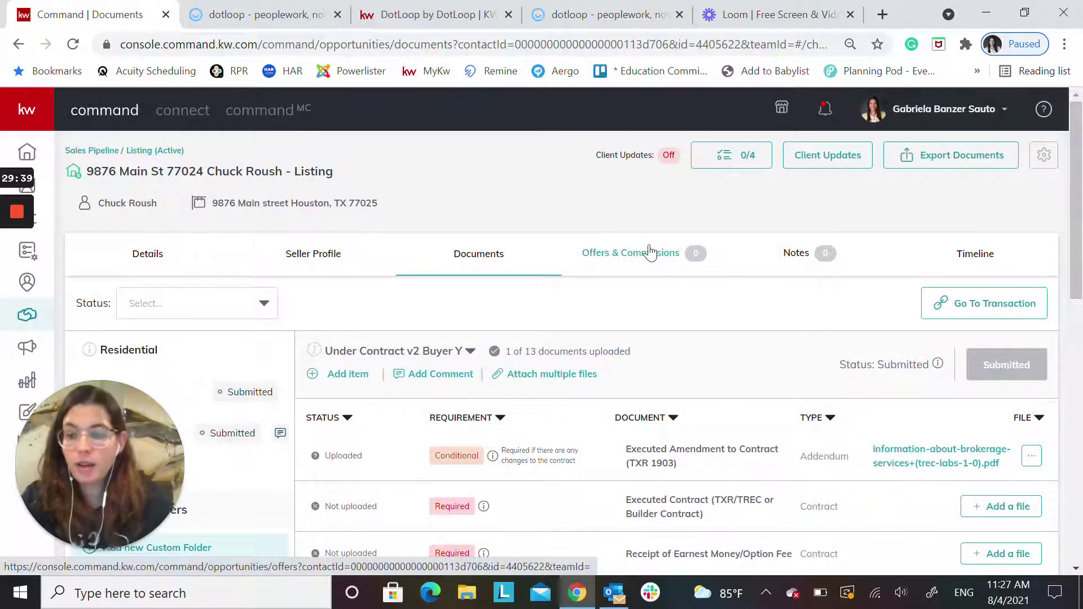
pyautogui.scroll(-3, 621, 254)
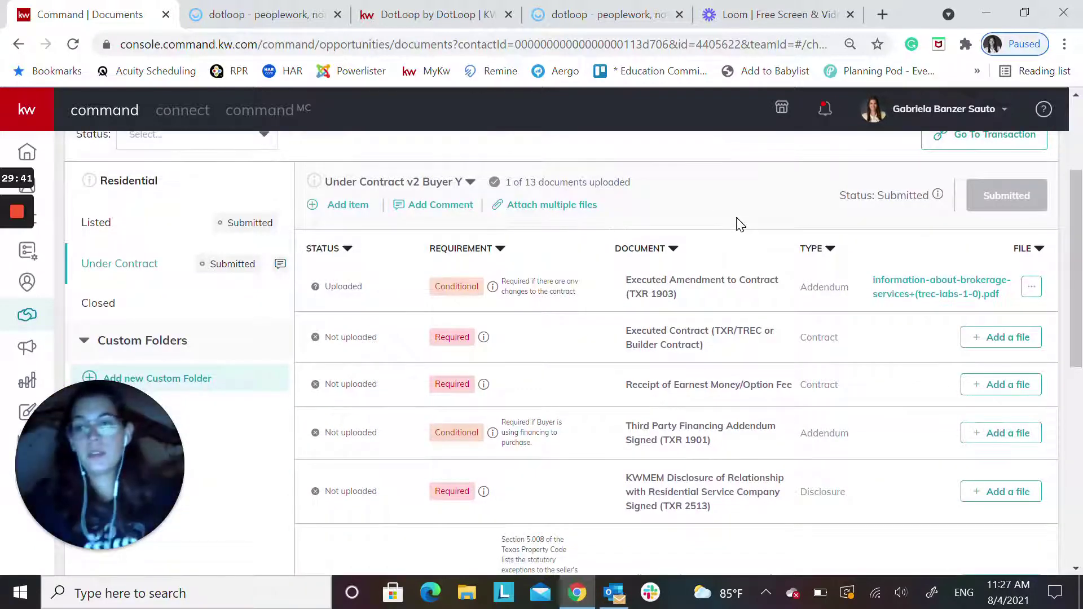
pyautogui.moveTo(28, 243)
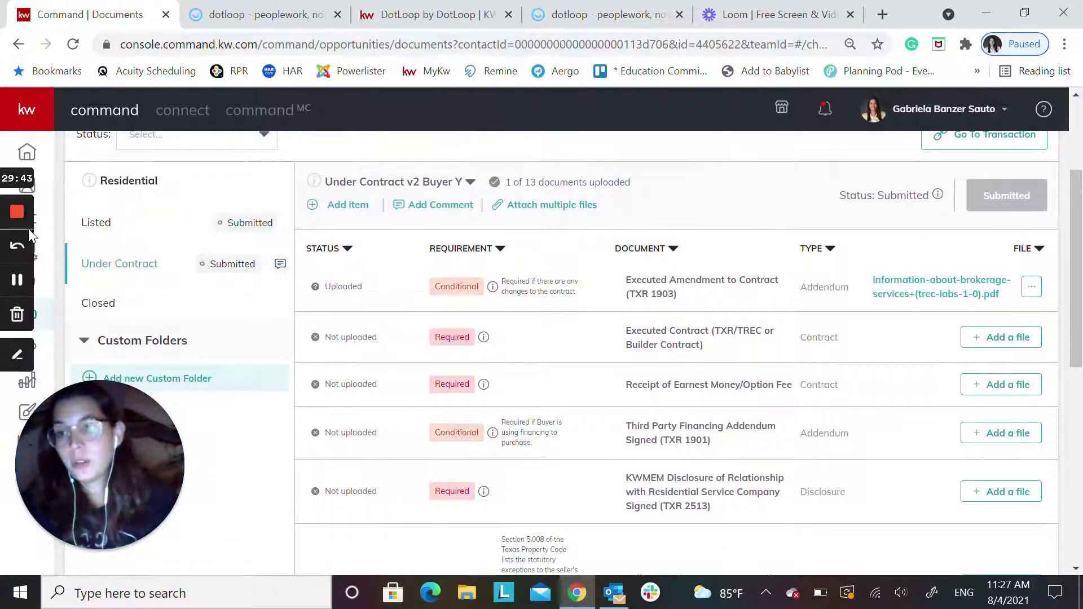
# View the Closed checklist: 0 of 4 documents uploaded, Commission Disbursement Authorization (MCA) required
pyautogui.click(103, 305)
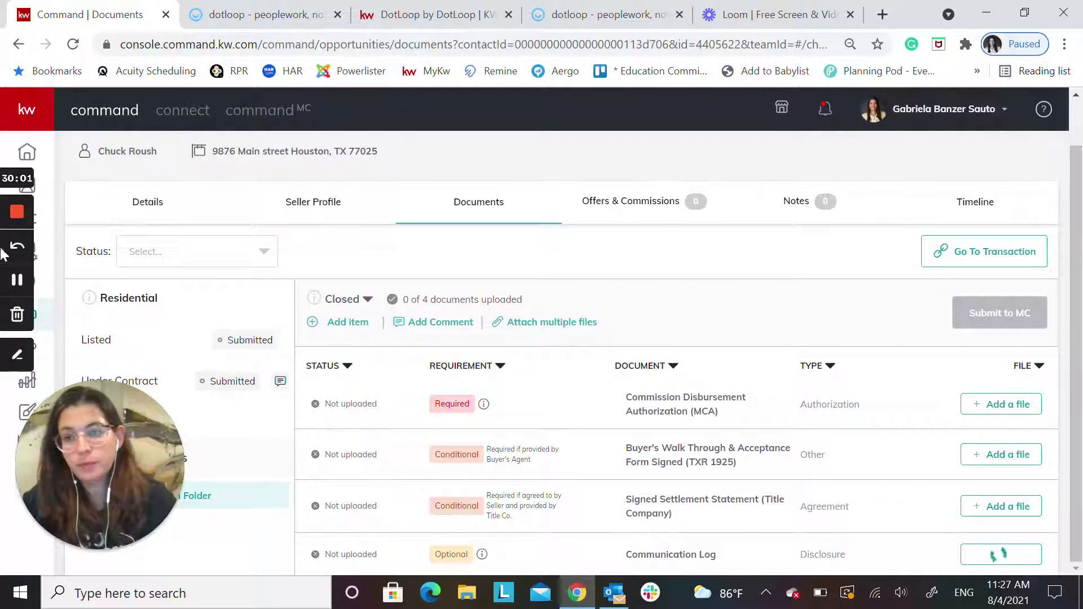
pyautogui.click(20, 280)
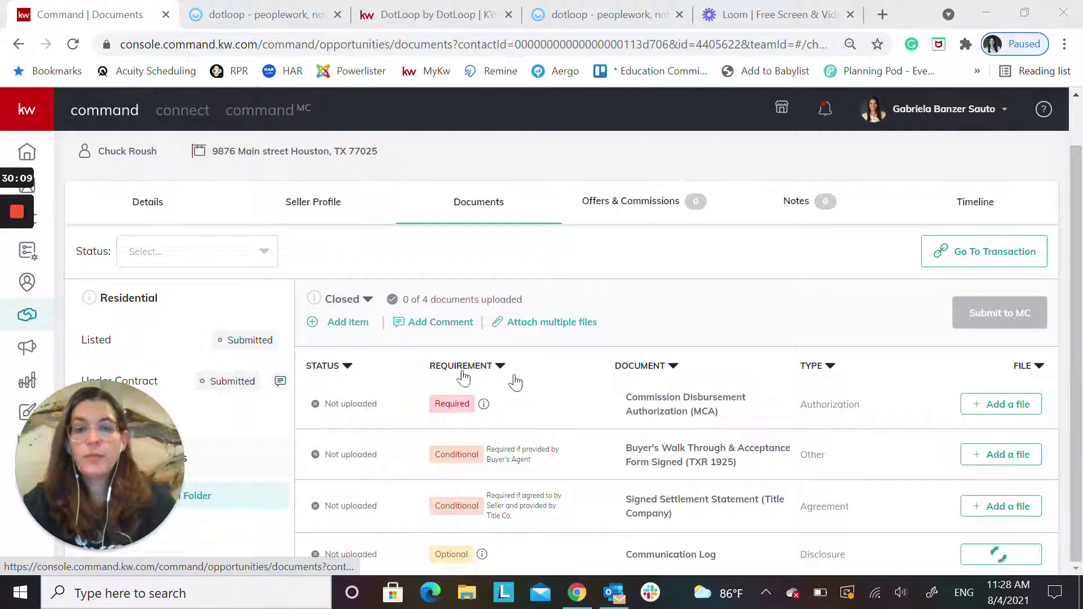
# Review the Listed checklist's 19 documents, 3 uploaded including the Exclusive Right to Sell agreement
pyautogui.click(95, 341)
pyautogui.scroll(-2, 555, 395)
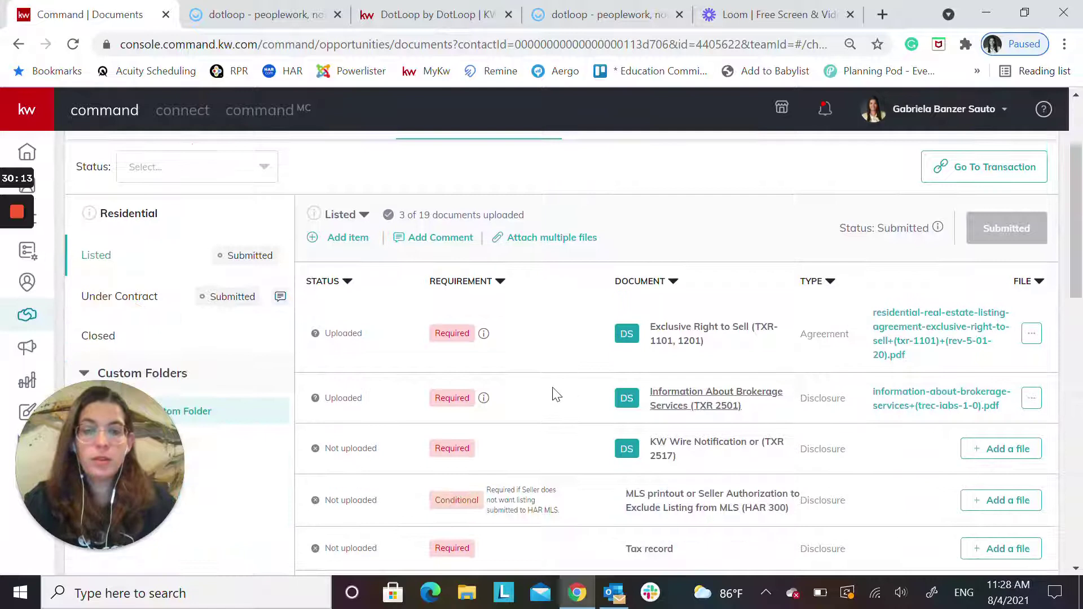
pyautogui.scroll(1, 214, 277)
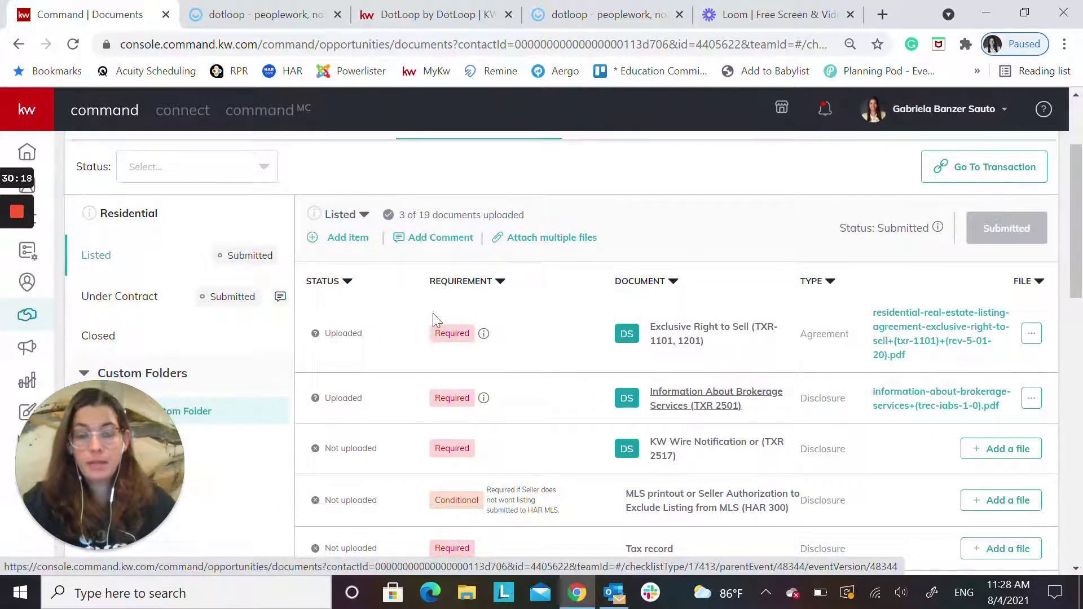
pyautogui.scroll(-1, 435, 326)
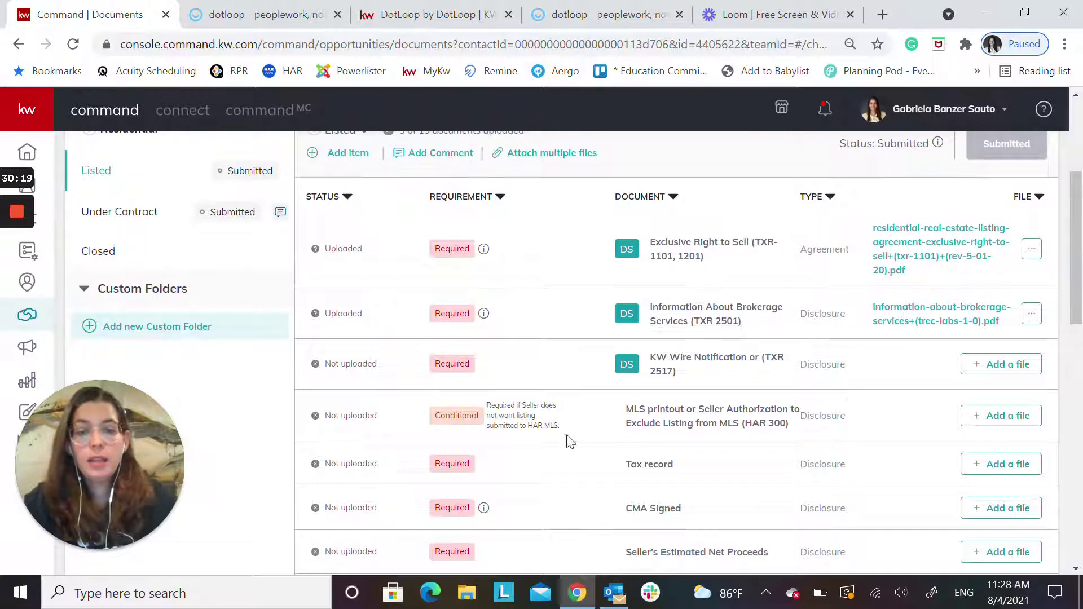
pyautogui.scroll(-1, 620, 429)
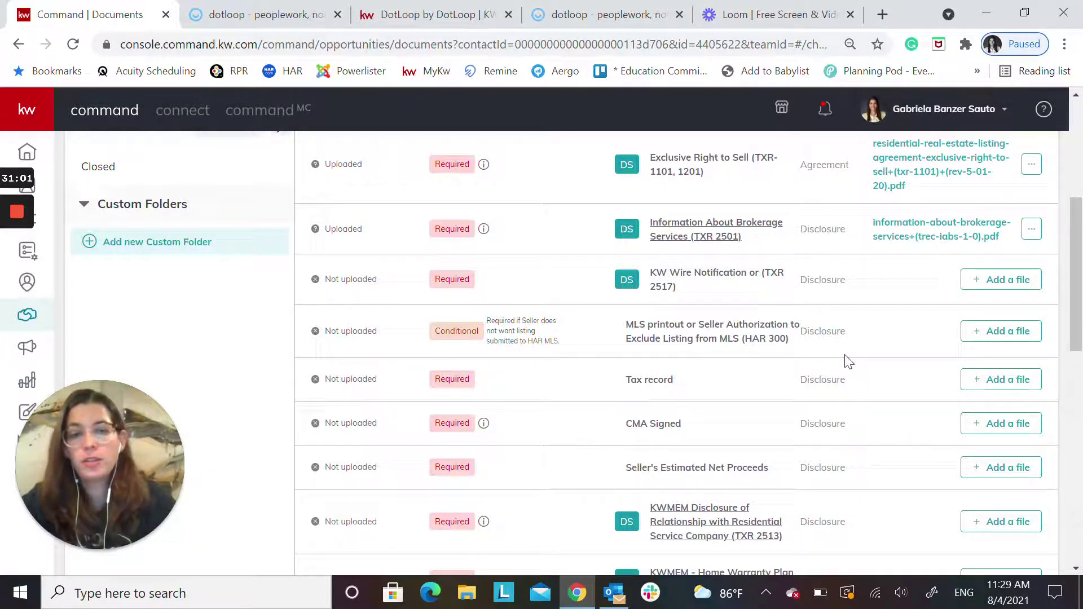
pyautogui.scroll(5, 829, 361)
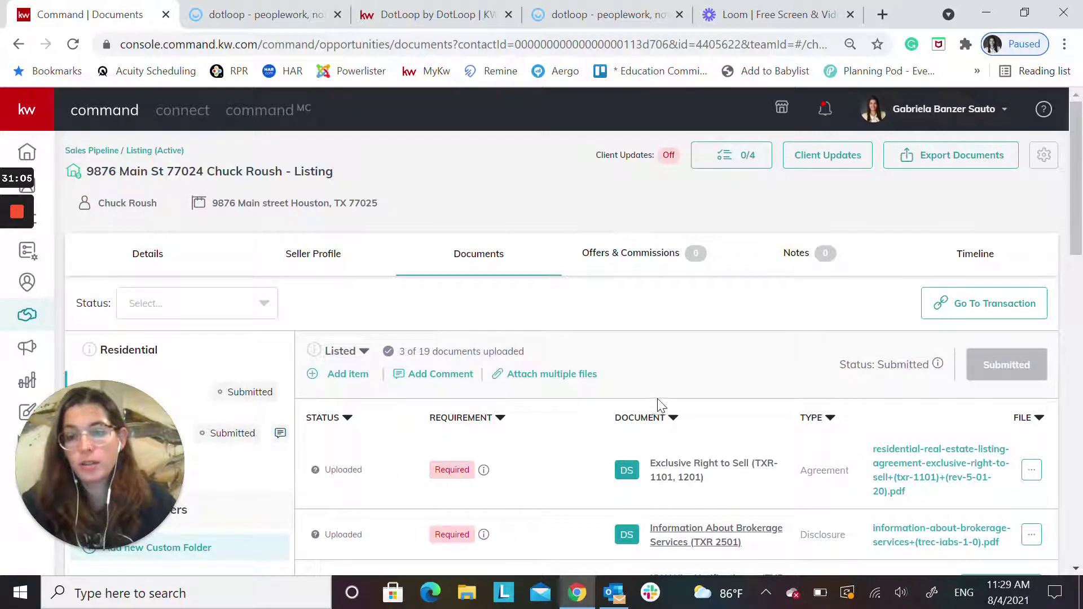
pyautogui.moveTo(21, 311)
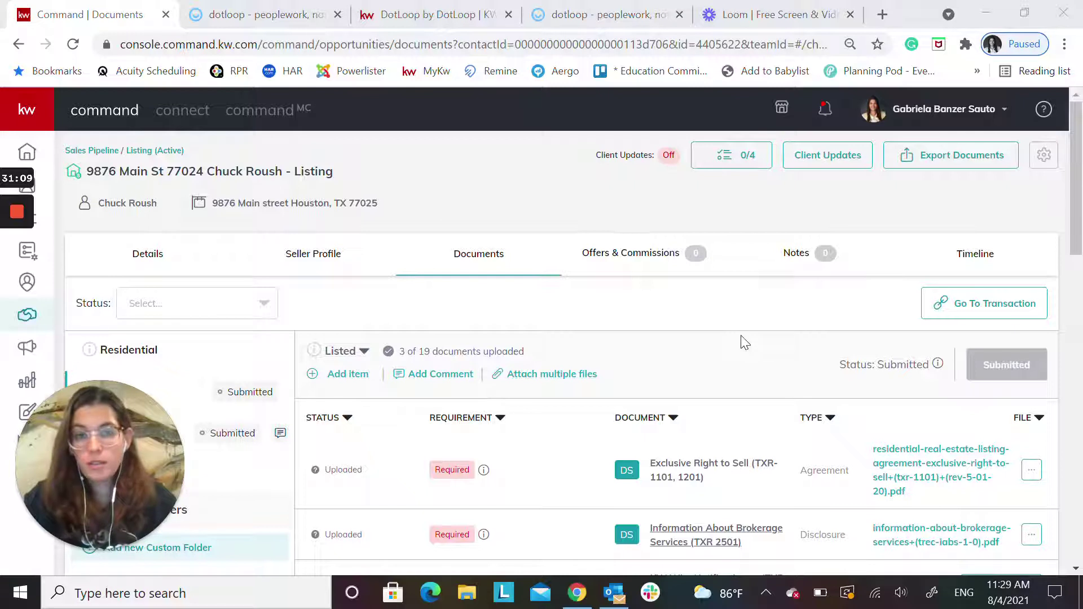
pyautogui.click(823, 110)
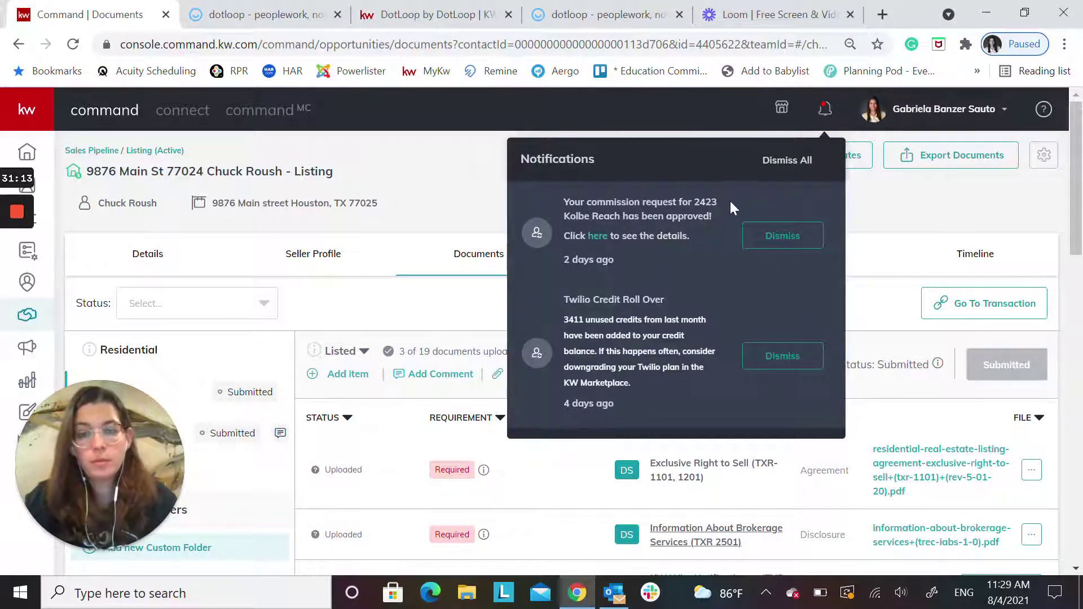
pyautogui.click(824, 111)
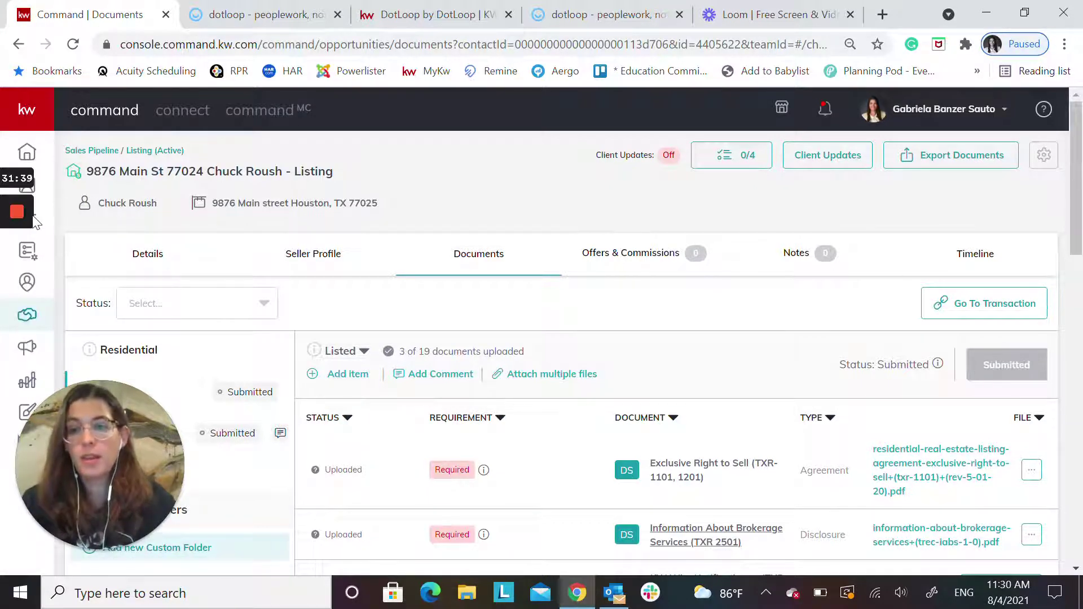
pyautogui.moveTo(1, 217)
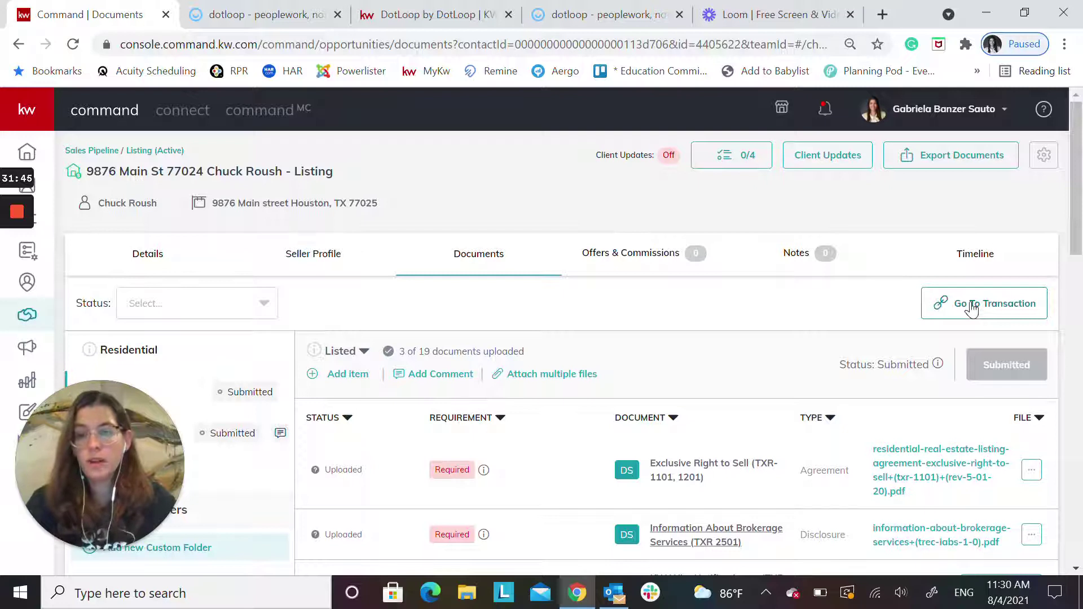
pyautogui.click(209, 12)
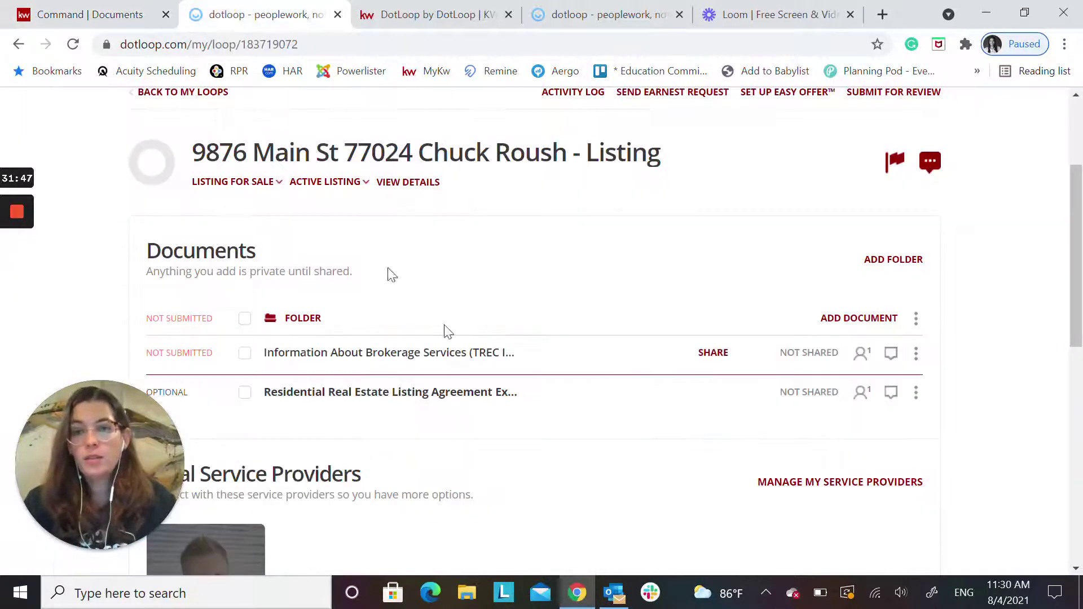
pyautogui.click(352, 150)
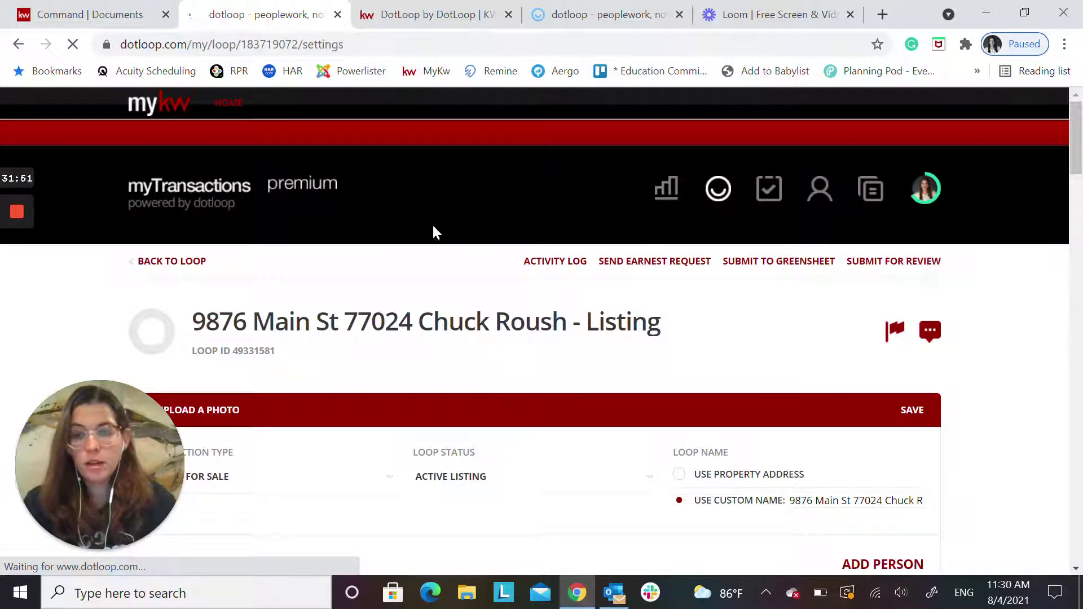
pyautogui.click(718, 189)
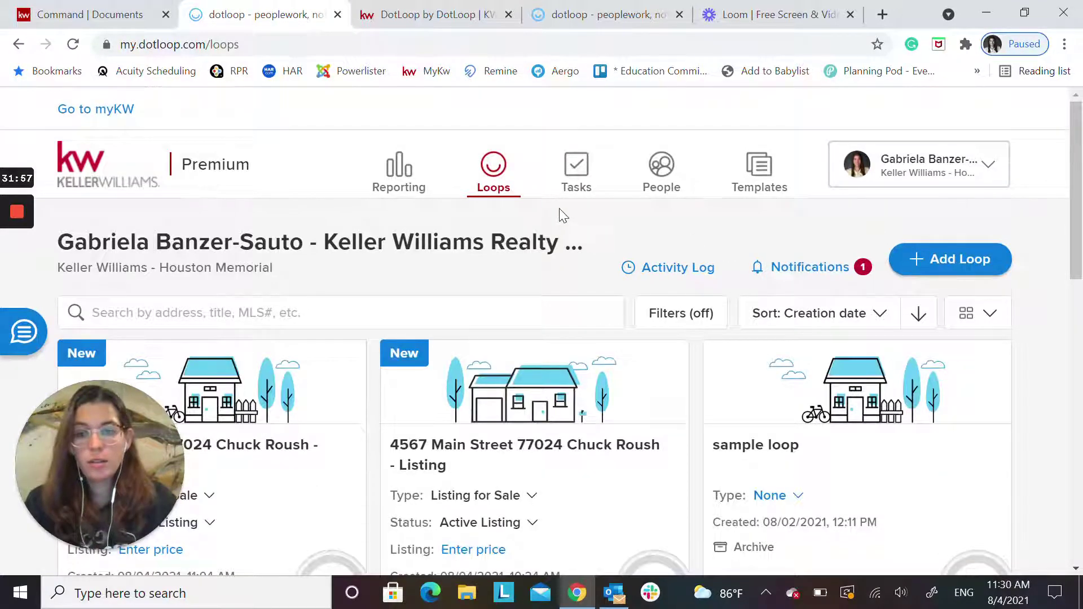
pyautogui.scroll(-3, 562, 215)
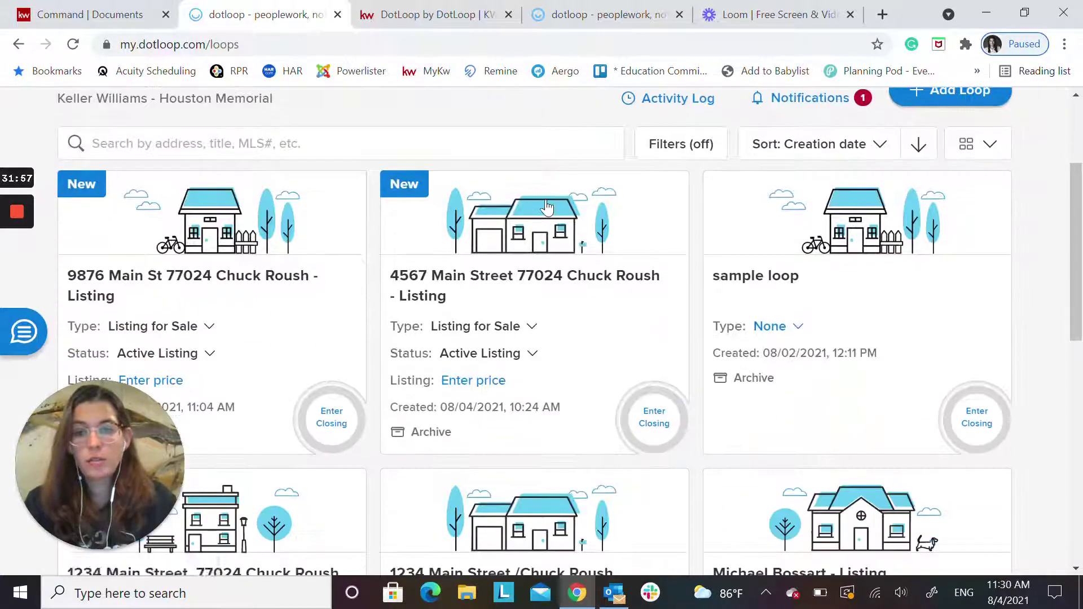
pyautogui.click(225, 282)
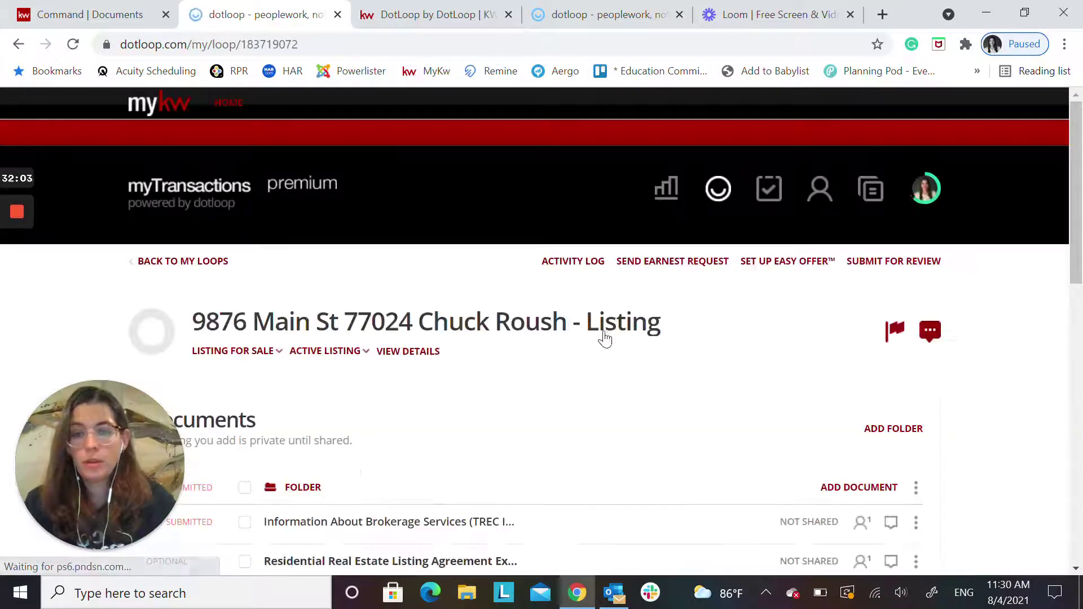
pyautogui.scroll(-5, 532, 360)
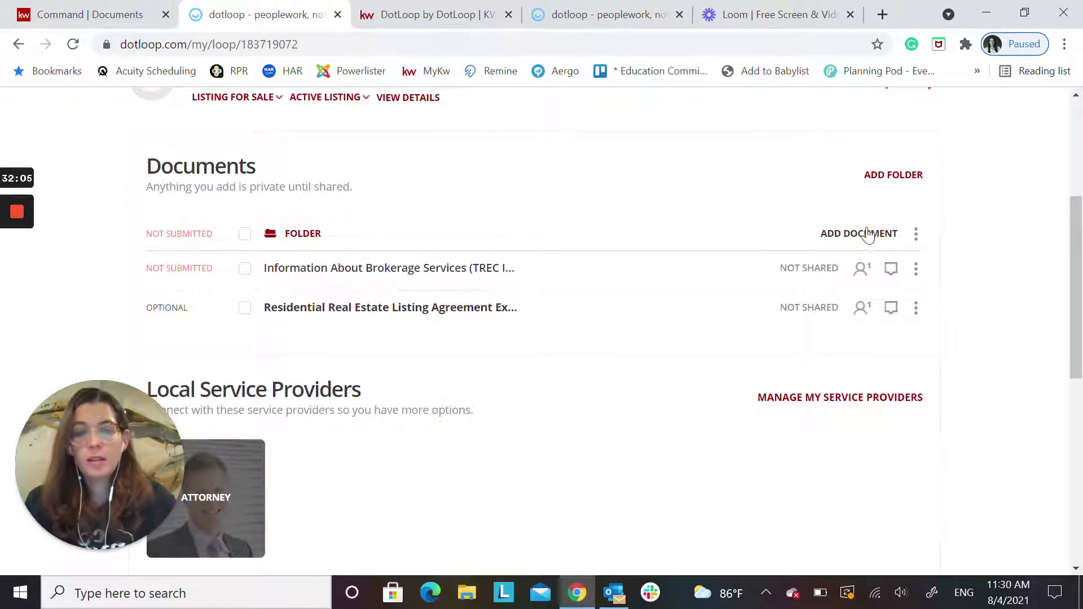
# Browse the MY IABS templates in the Choose documents picker and close it without adding any
pyautogui.click(865, 233)
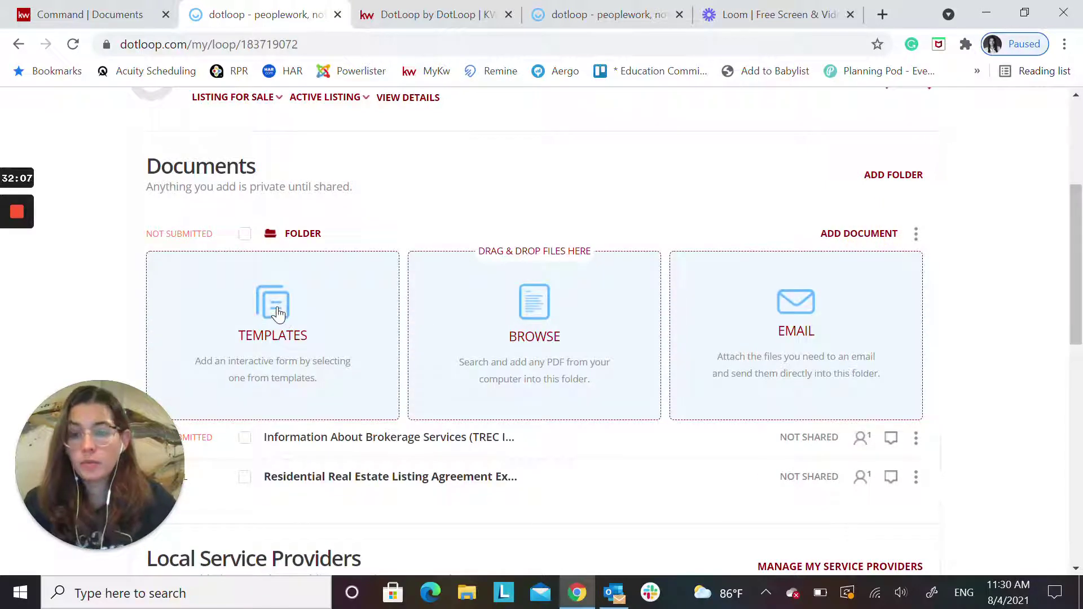
pyautogui.click(278, 313)
pyautogui.scroll(-4, 273, 370)
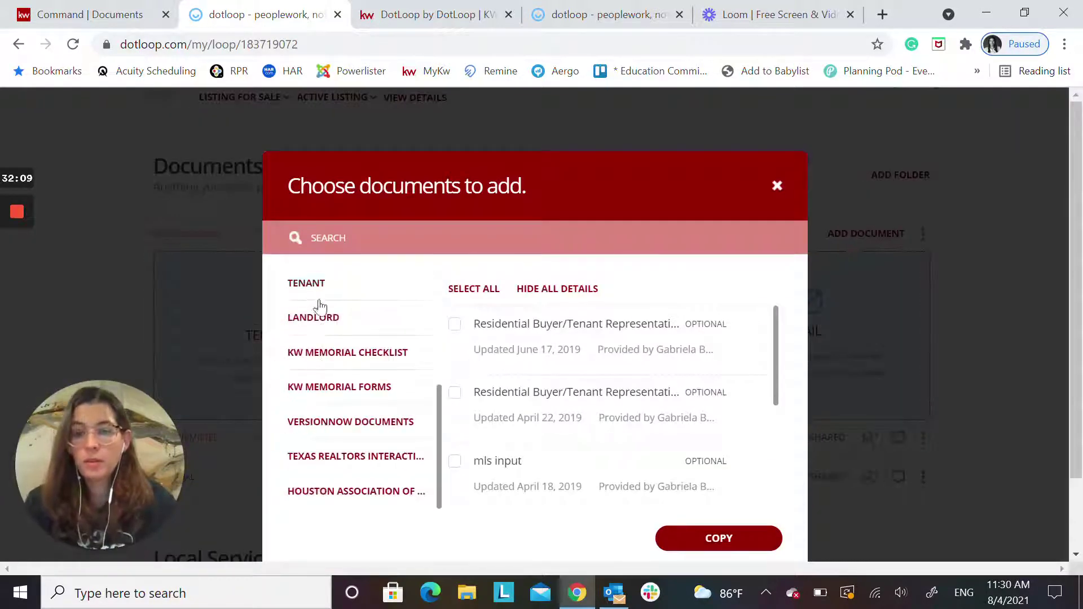
pyautogui.scroll(4, 350, 434)
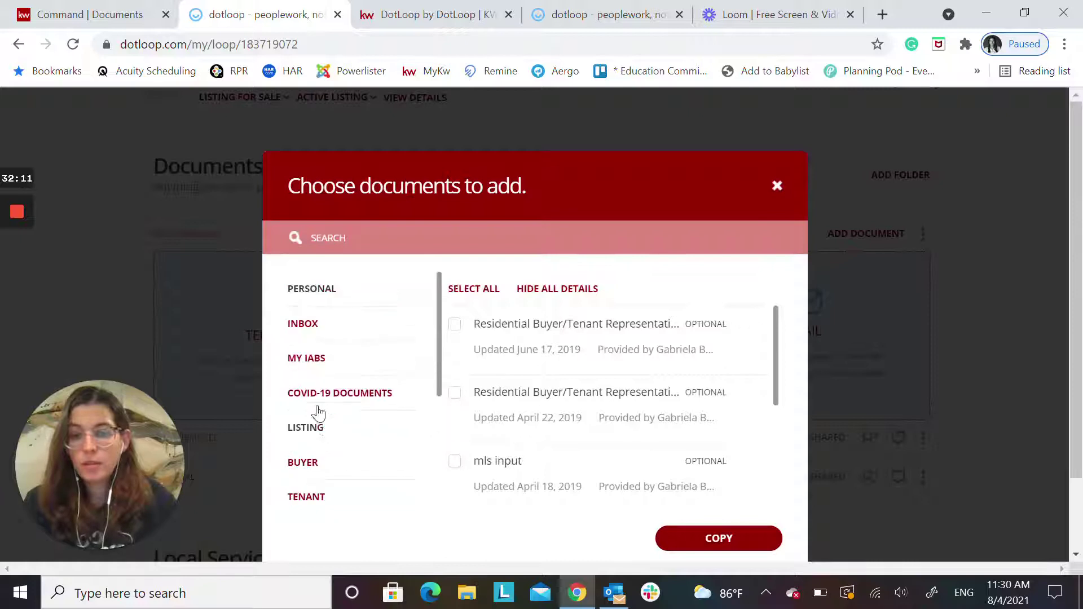
pyautogui.click(319, 359)
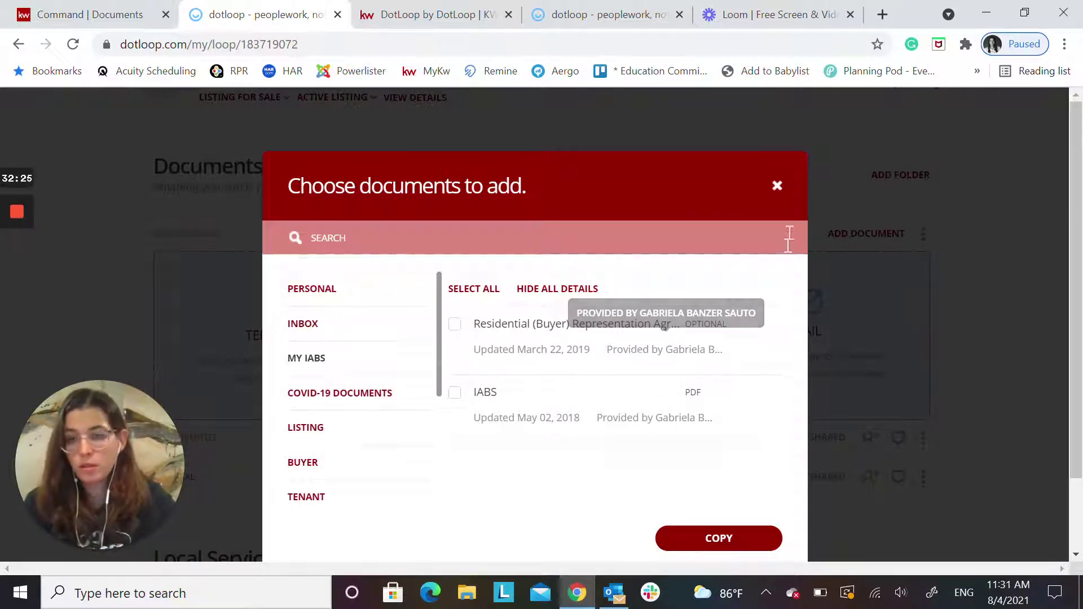
pyautogui.click(778, 185)
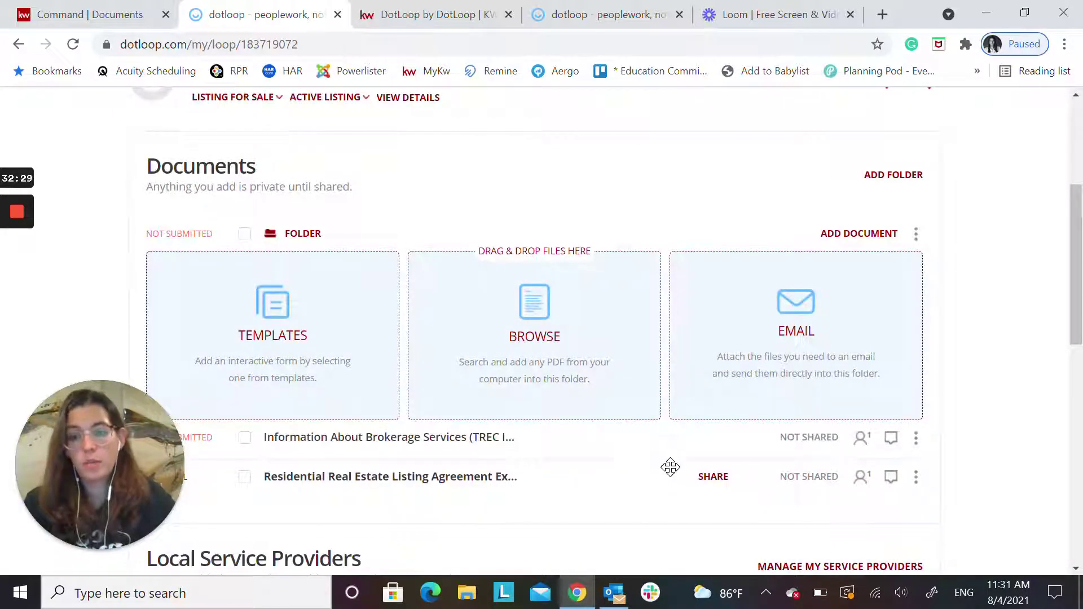
pyautogui.scroll(3, 649, 440)
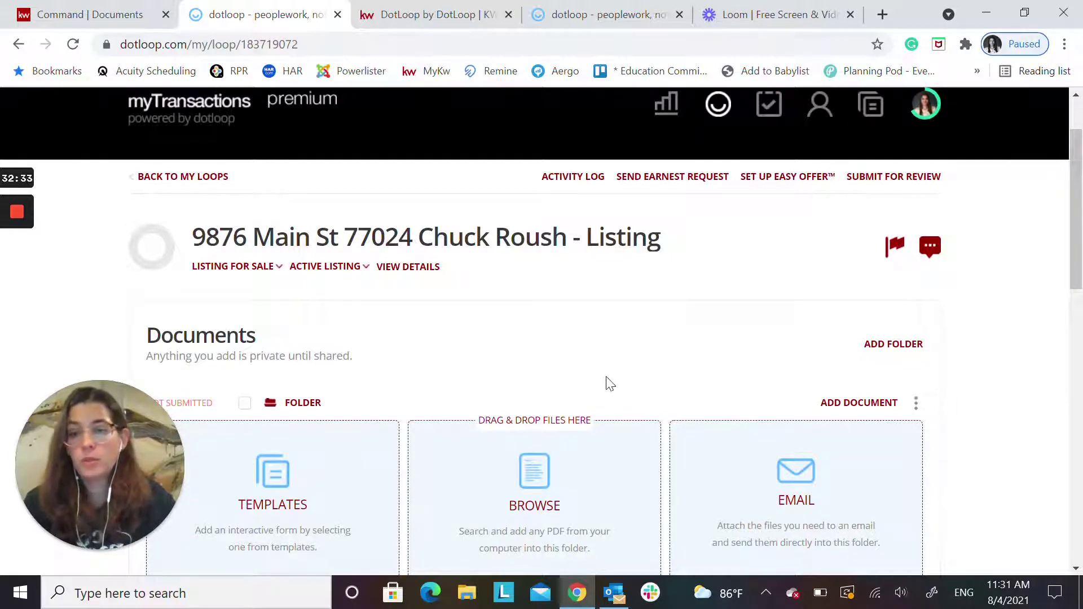
# In KW Command, begin attaching multiple files to the Listed checklist, then cancel with nothing attached
pyautogui.click(104, 14)
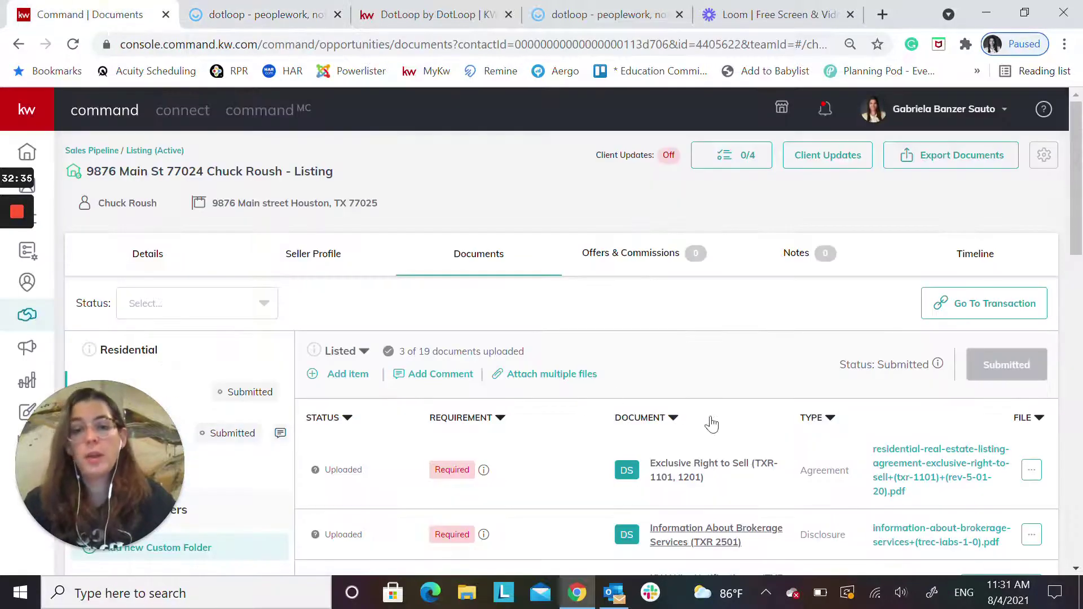
pyautogui.scroll(-3, 693, 421)
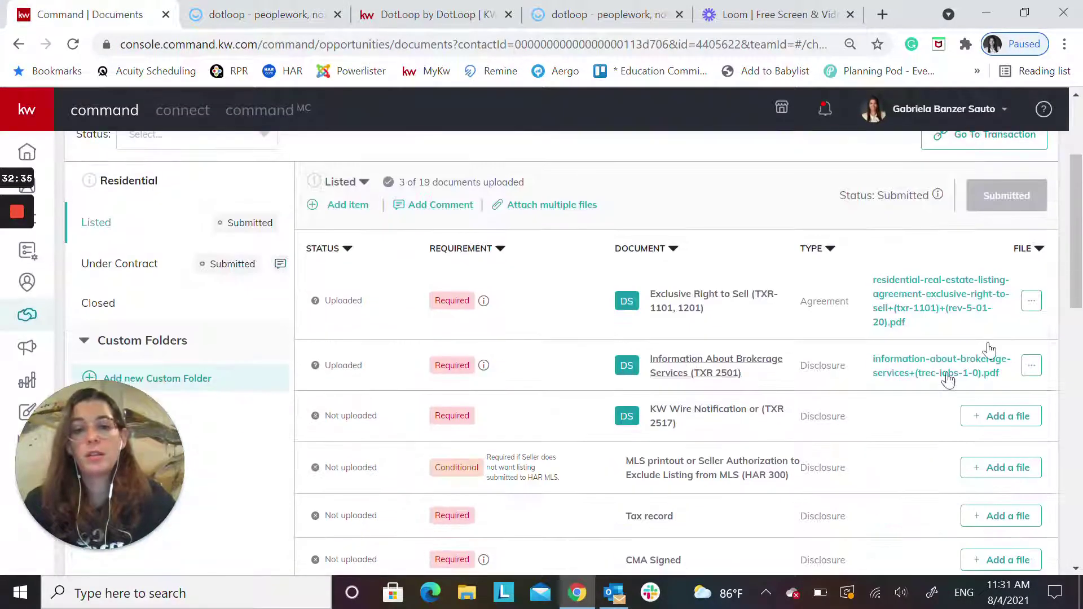
pyautogui.click(545, 203)
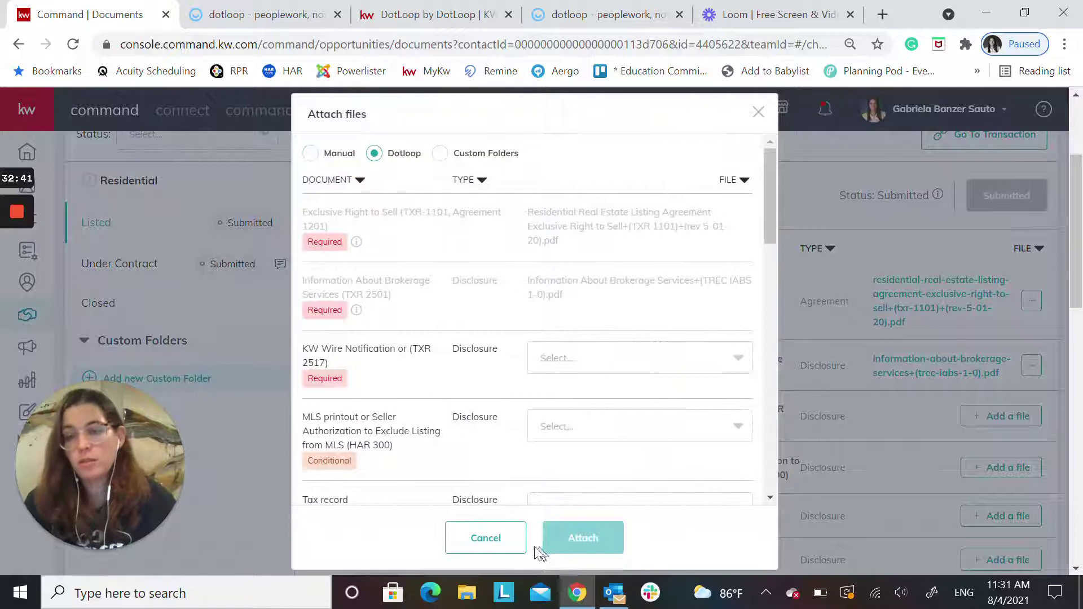
pyautogui.click(476, 541)
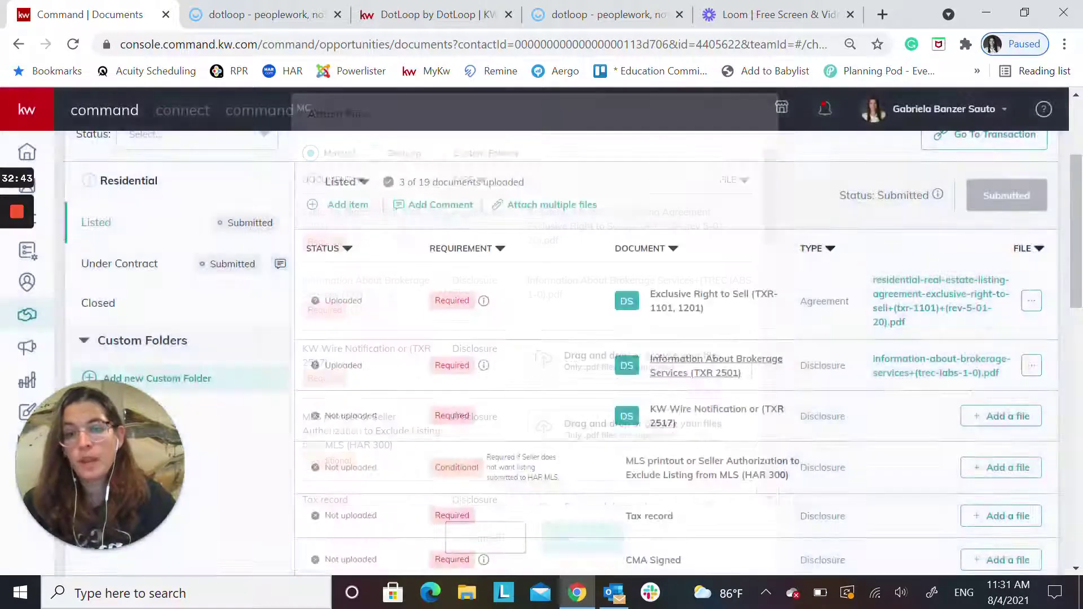